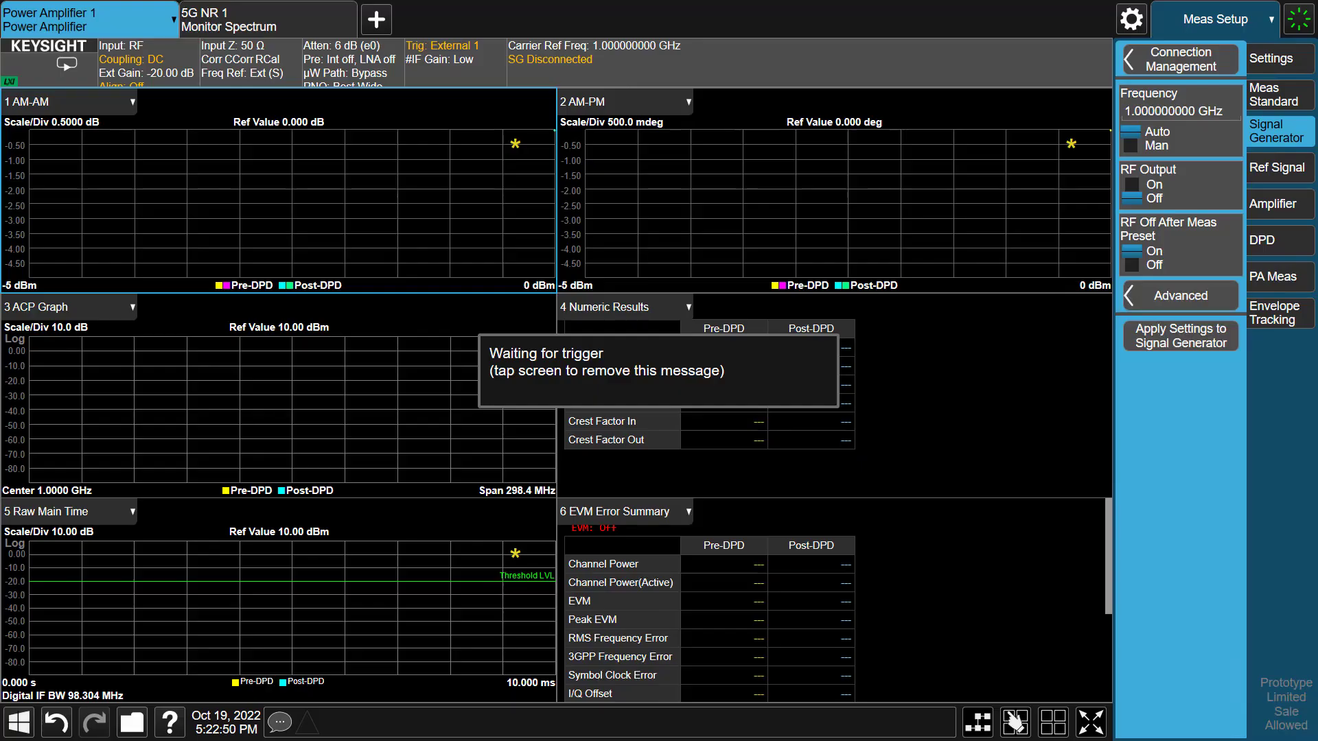
Confirm the Power Amplifier mode with its Normal view and set the signal generator frequency to 3.35 GHz
left_click(120, 17)
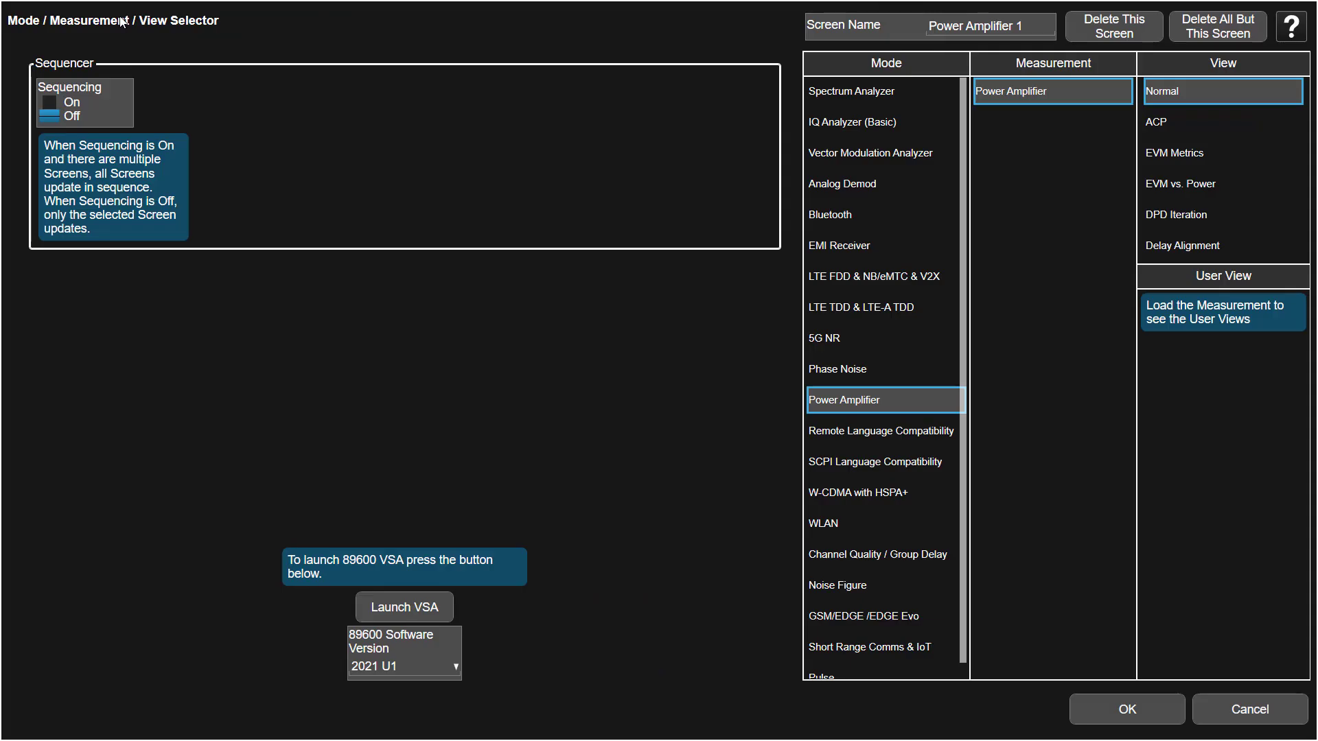
left_click(1077, 704)
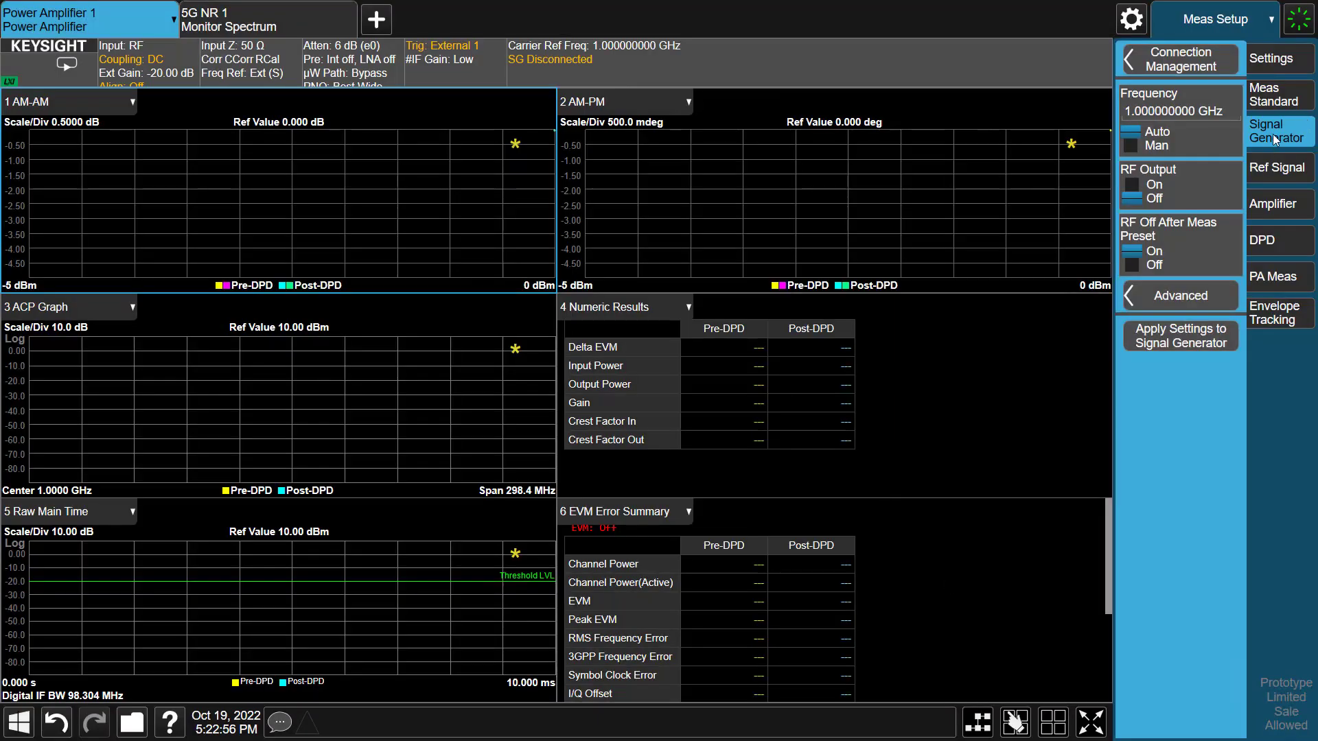
left_click(1184, 114)
left_click(999, 251)
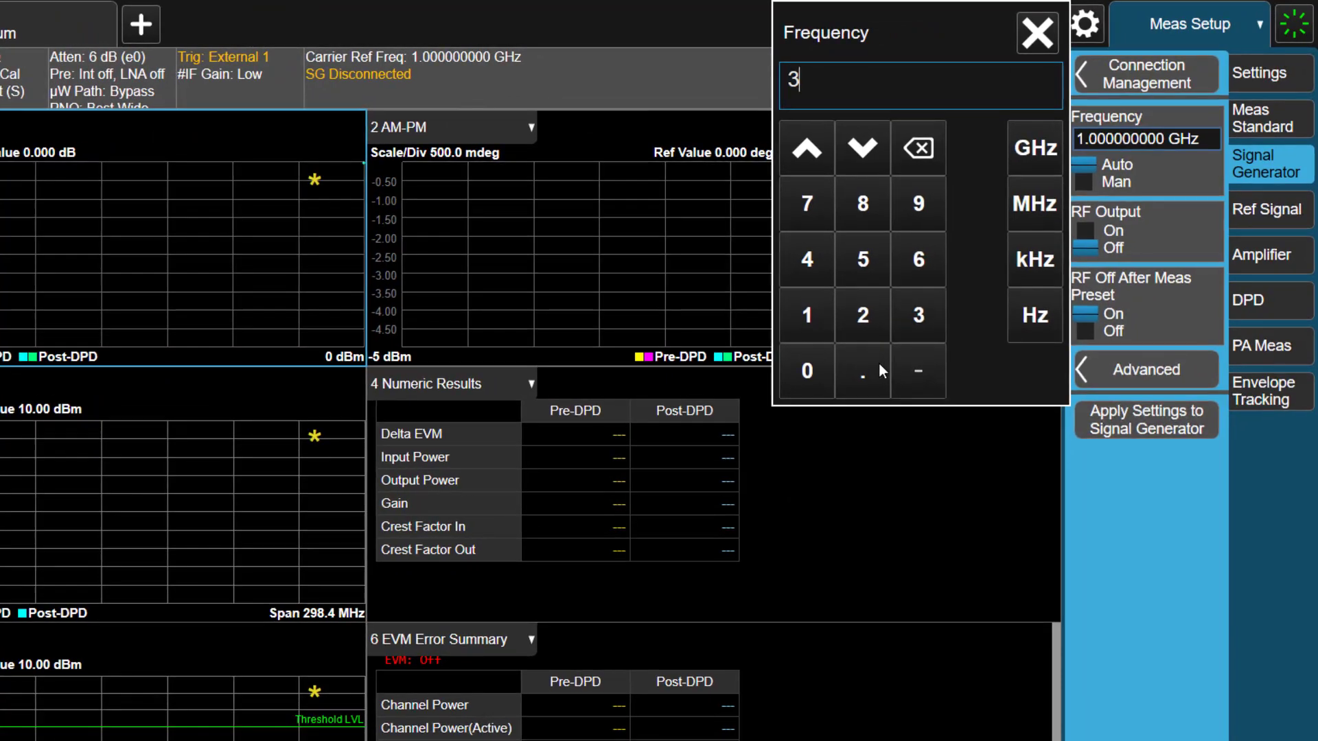
left_click(879, 363)
left_click(906, 304)
left_click(858, 264)
left_click(1018, 151)
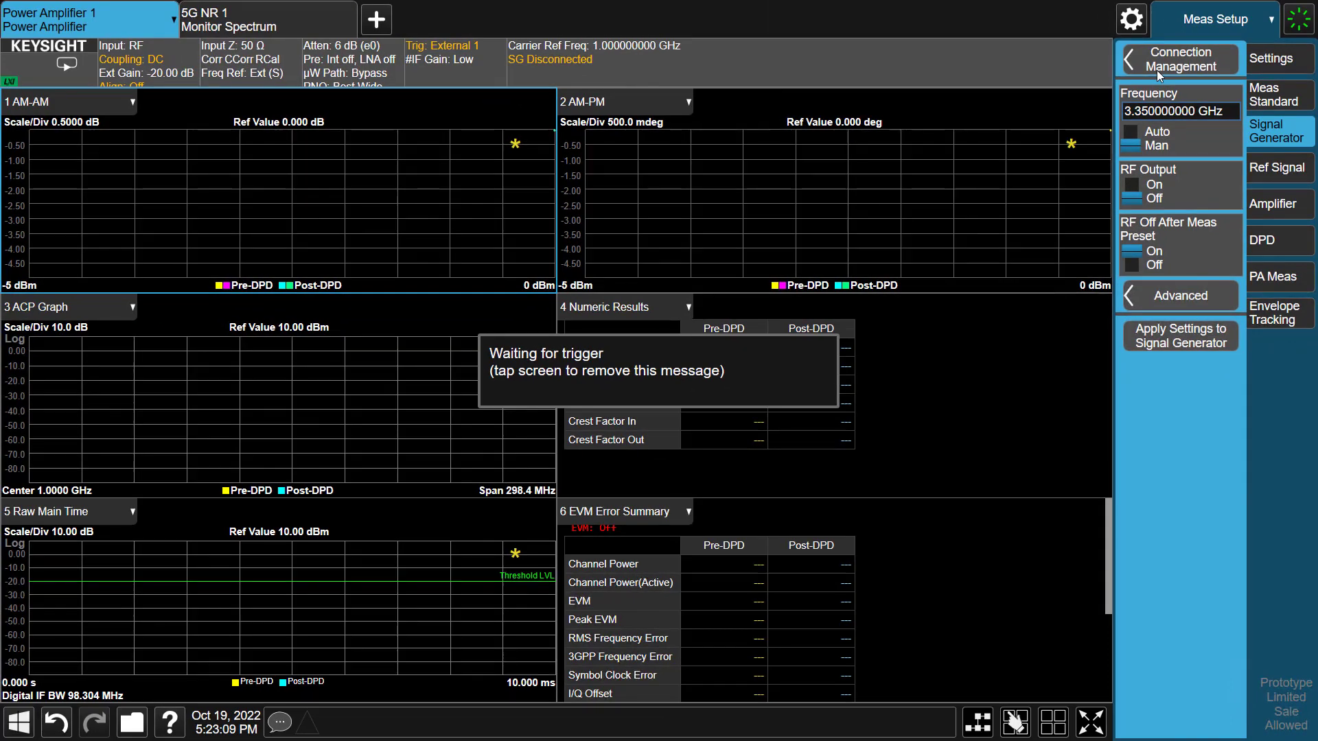
Connect to the VXG-C signal generator and select Channel 2 as its output channel
left_click(1156, 70)
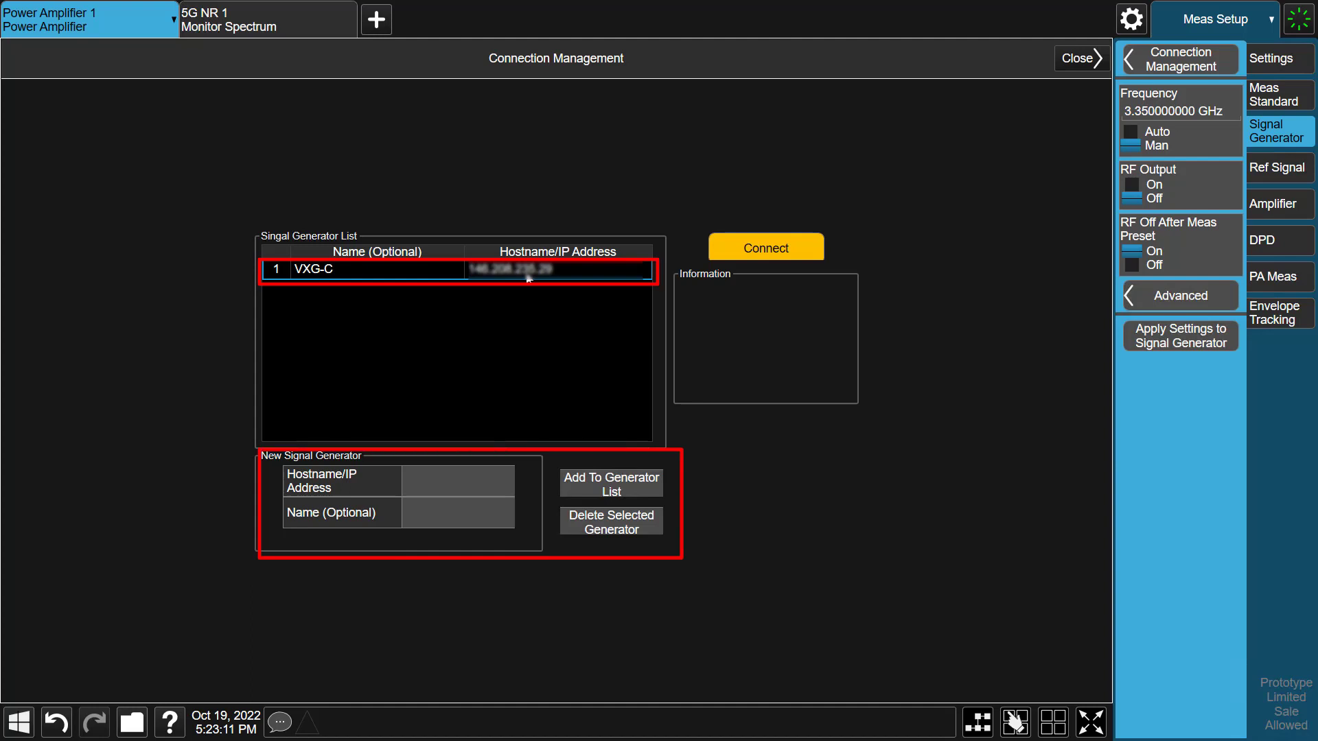
left_click(744, 245)
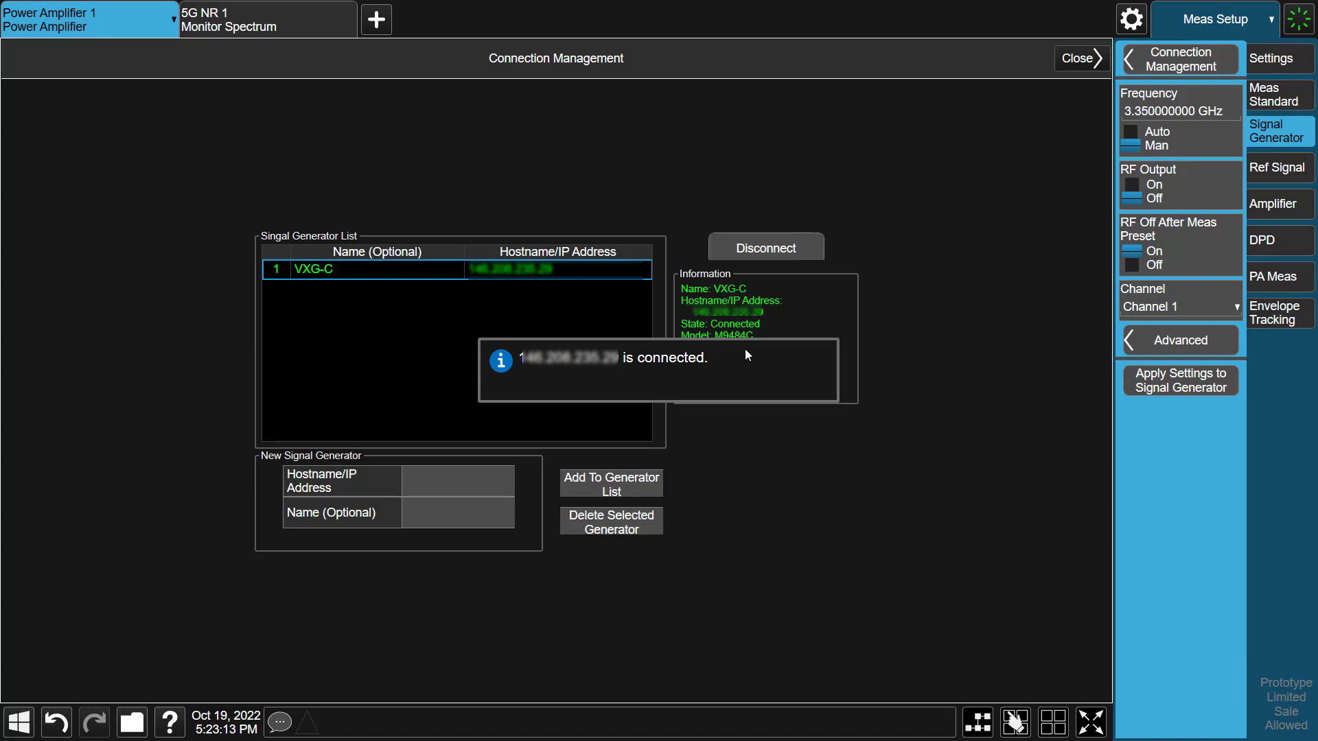
left_click(1078, 61)
left_click(1159, 307)
left_click(1150, 374)
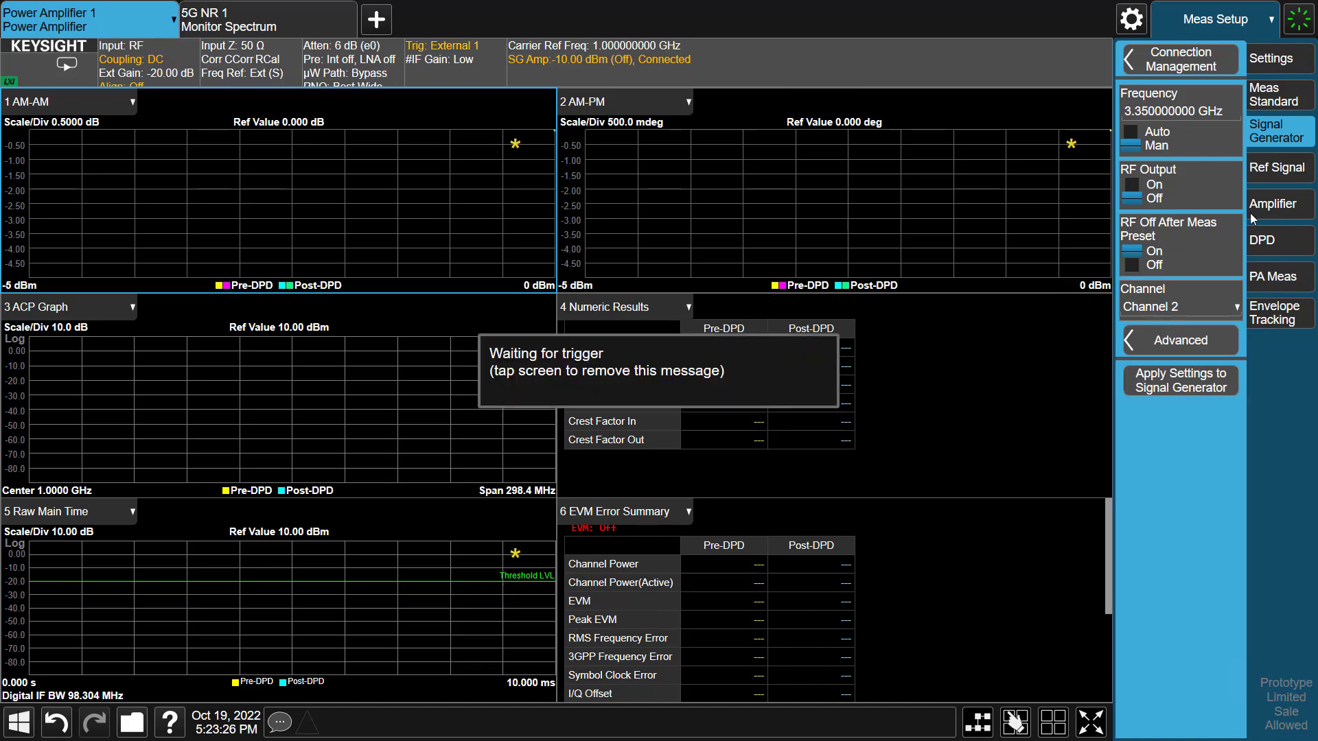
Load NR5G_DL_TM1.1_100M_subframe_CF3.35G_CFR8dB.wfm as the reference signal waveform
left_click(1267, 171)
left_click(1212, 159)
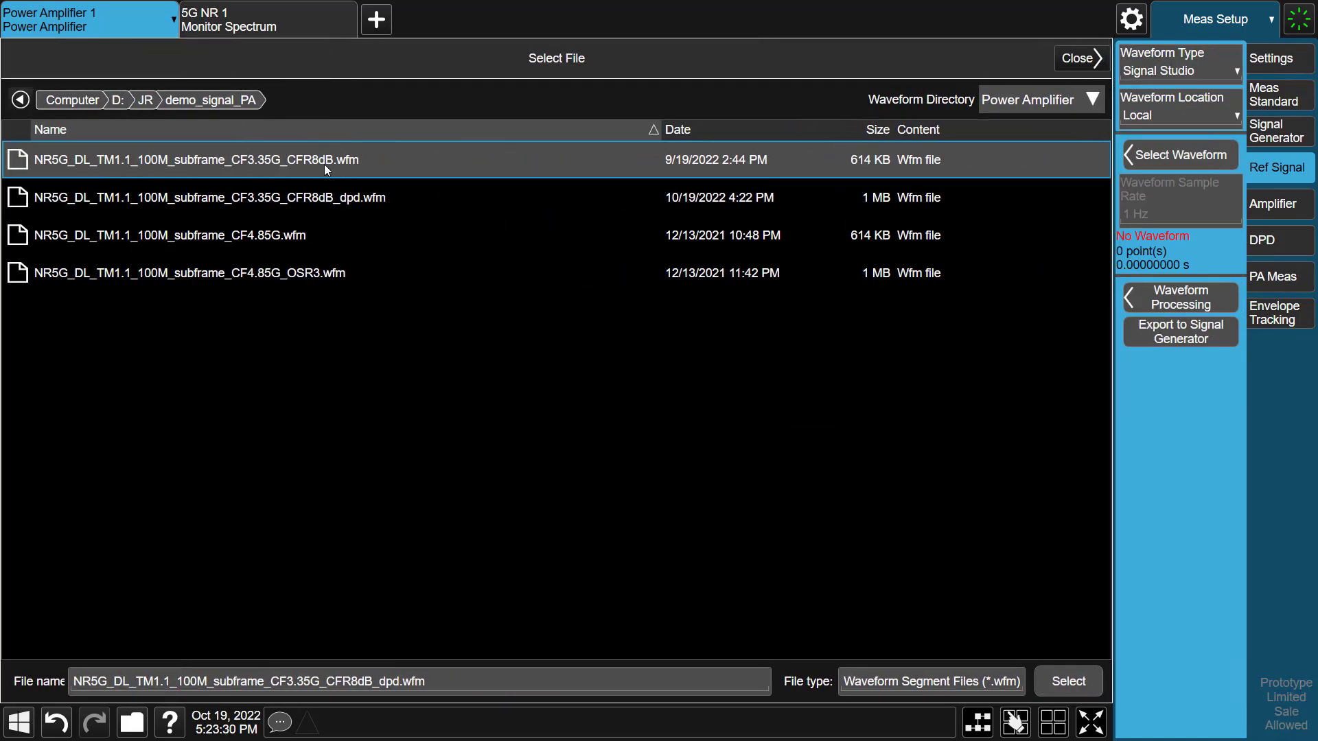
double_click(324, 163)
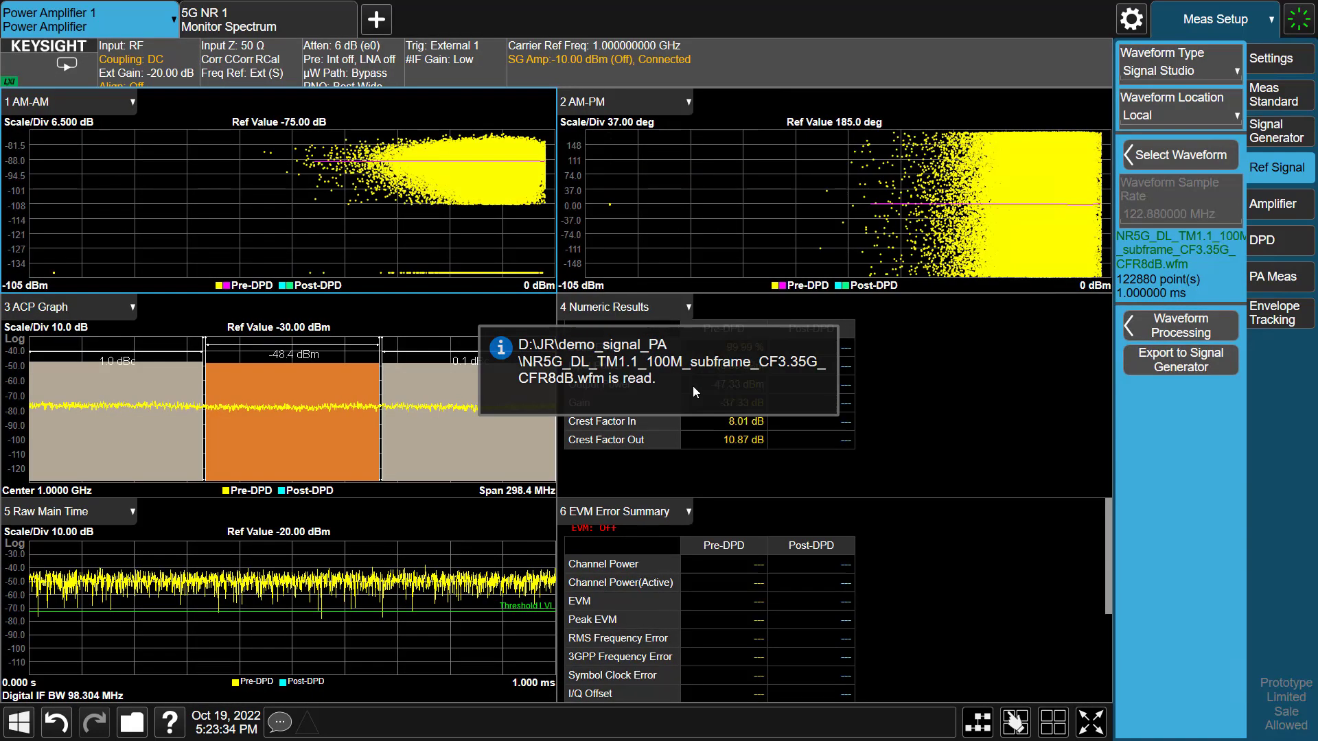
Set the carrier reference frequency of the Power Amplifier measurement to 3.35 GHz
left_click(637, 44)
left_click(599, 132)
left_click(765, 268)
left_click(703, 294)
left_click(749, 252)
left_click(705, 208)
left_click(843, 118)
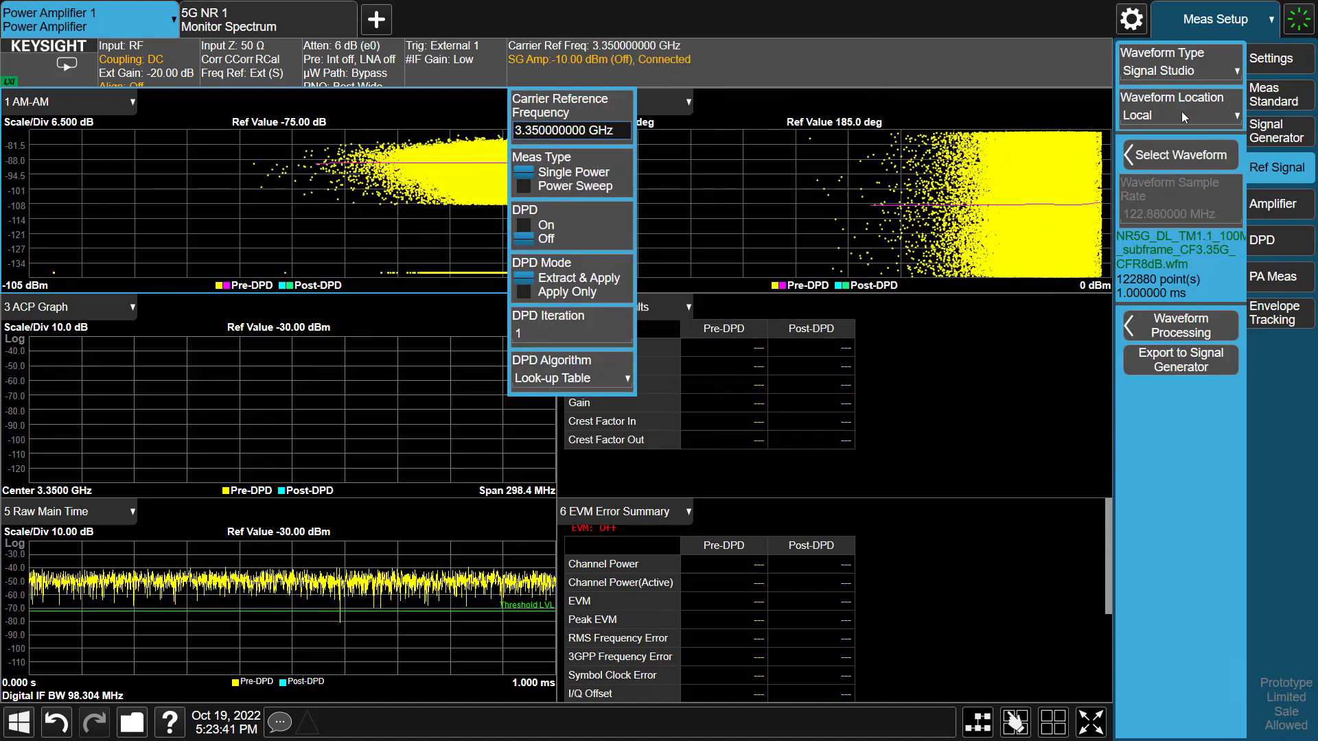
Apply the 5GNR BTS 100 MHz FR1 radio standard preset and turn on the signal generator's RF output
left_click(1277, 100)
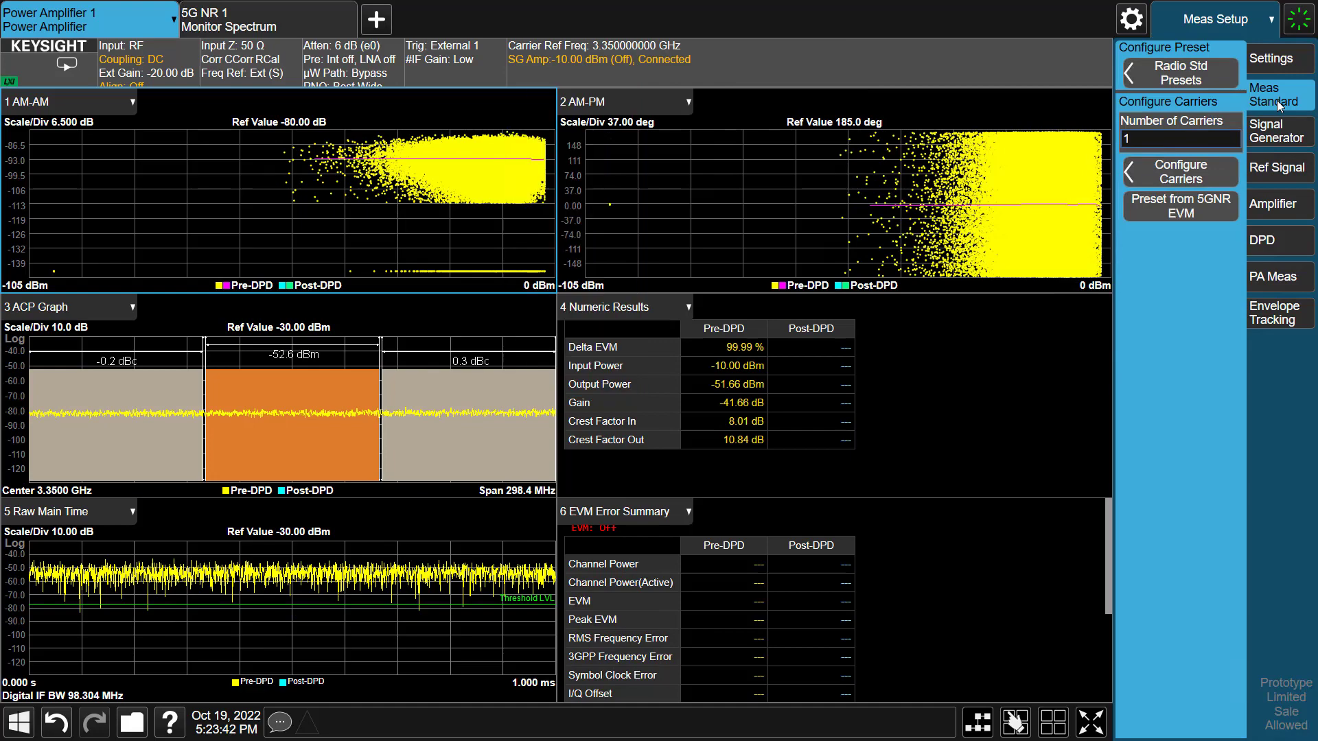
left_click(1206, 80)
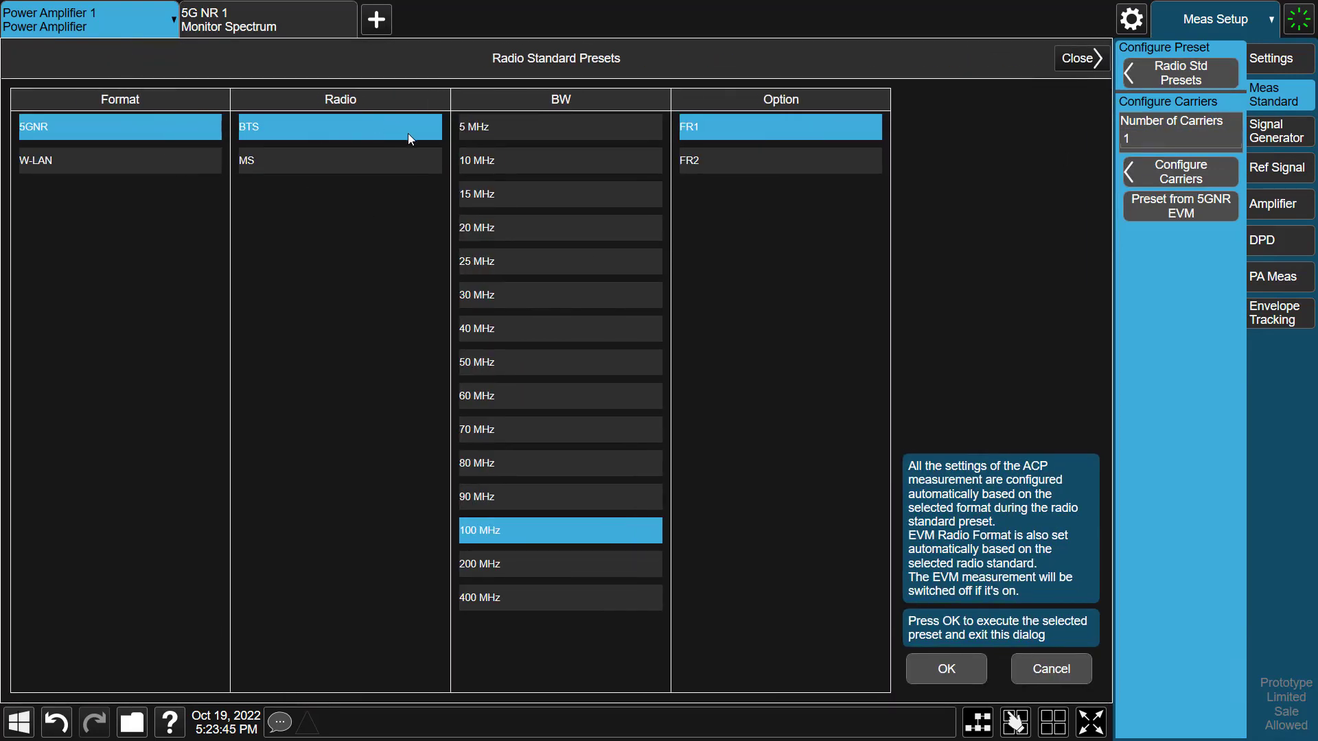
left_click(939, 677)
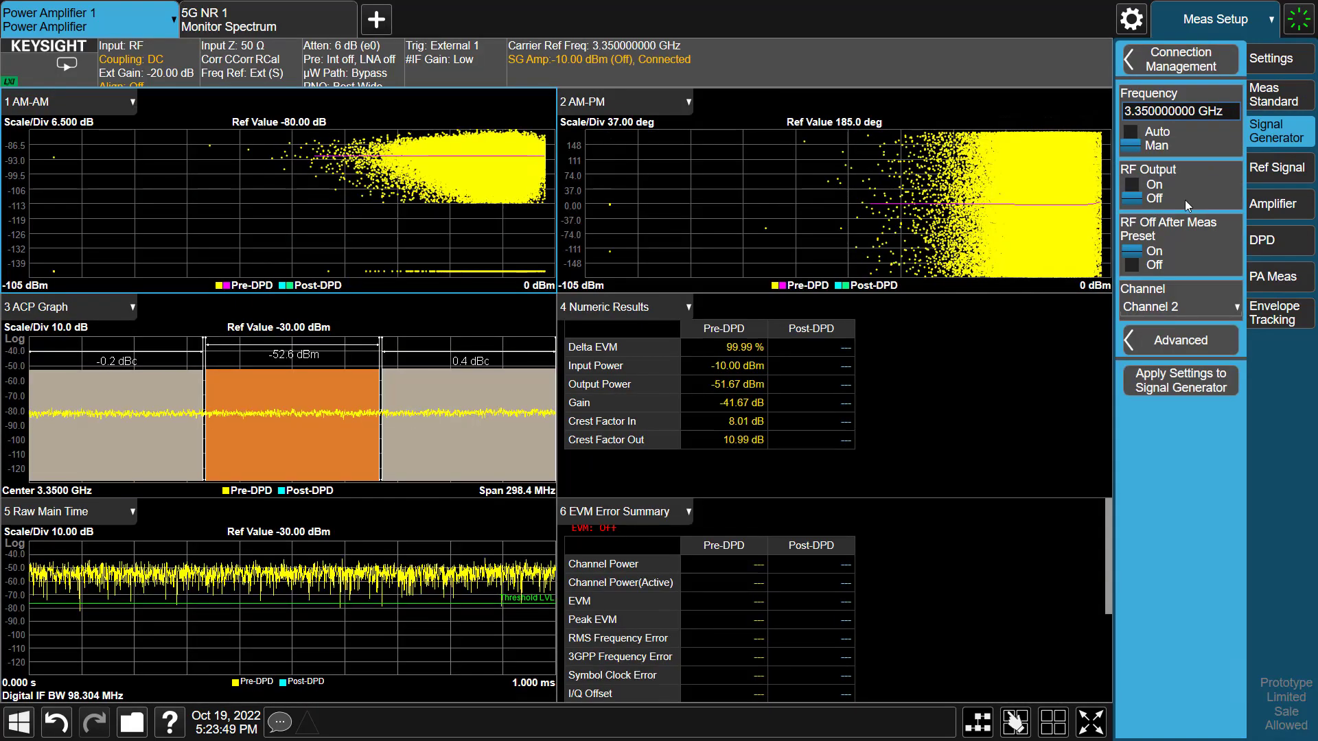
left_click(1153, 185)
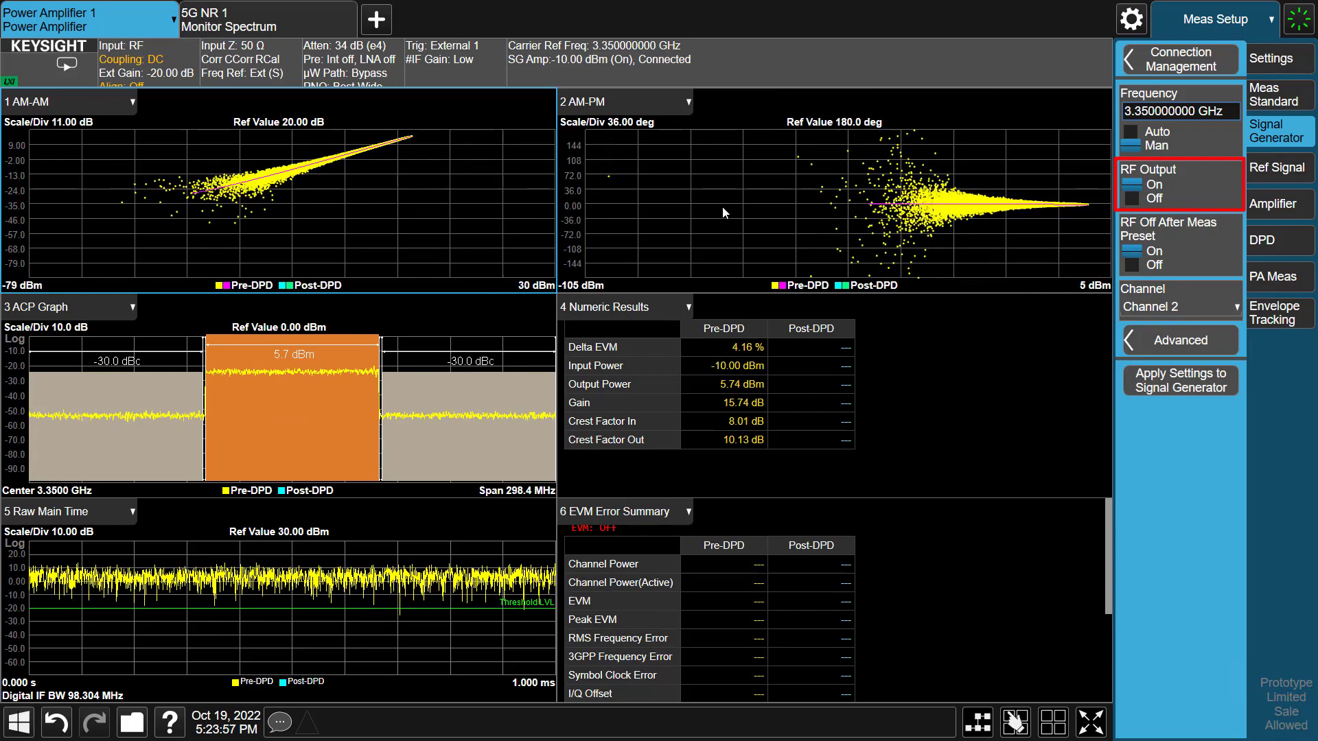
Set the amplifier's gain to 14 dB and its output loss to 20 dB
left_click(1283, 209)
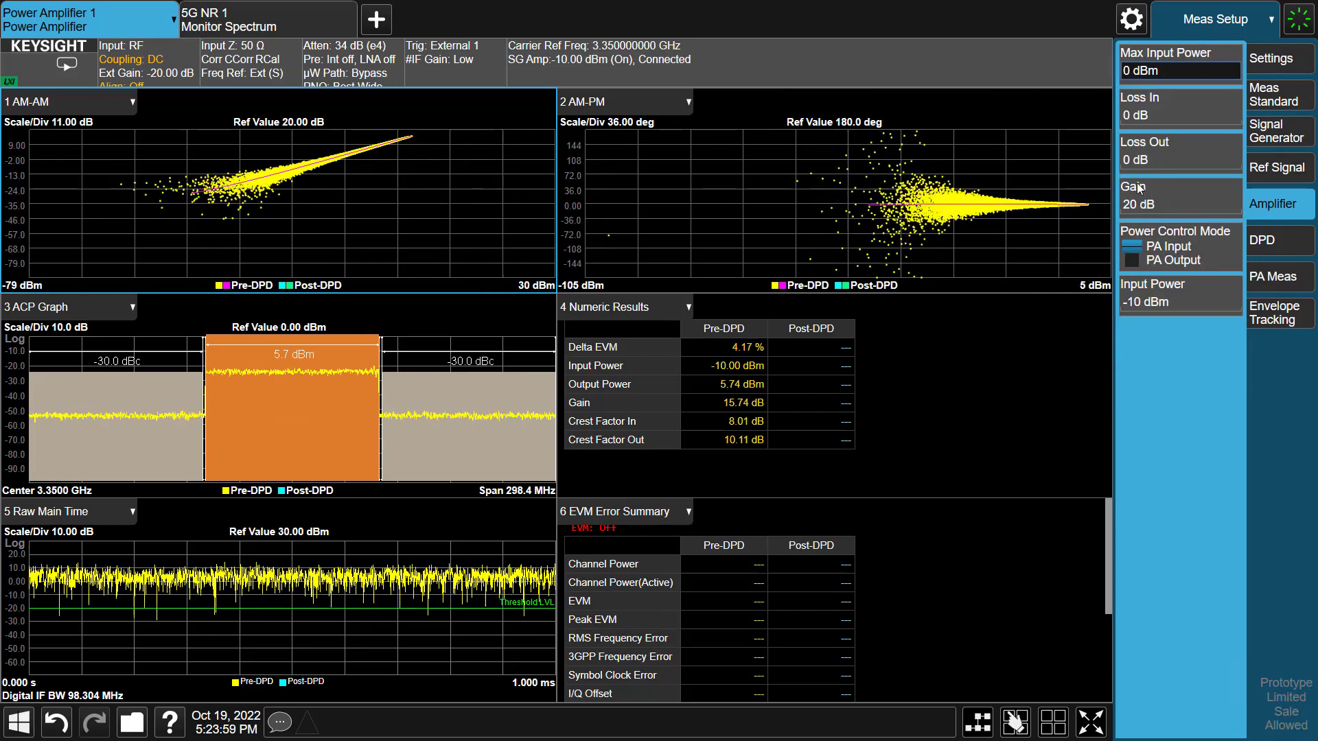
left_click(1143, 204)
type("14")
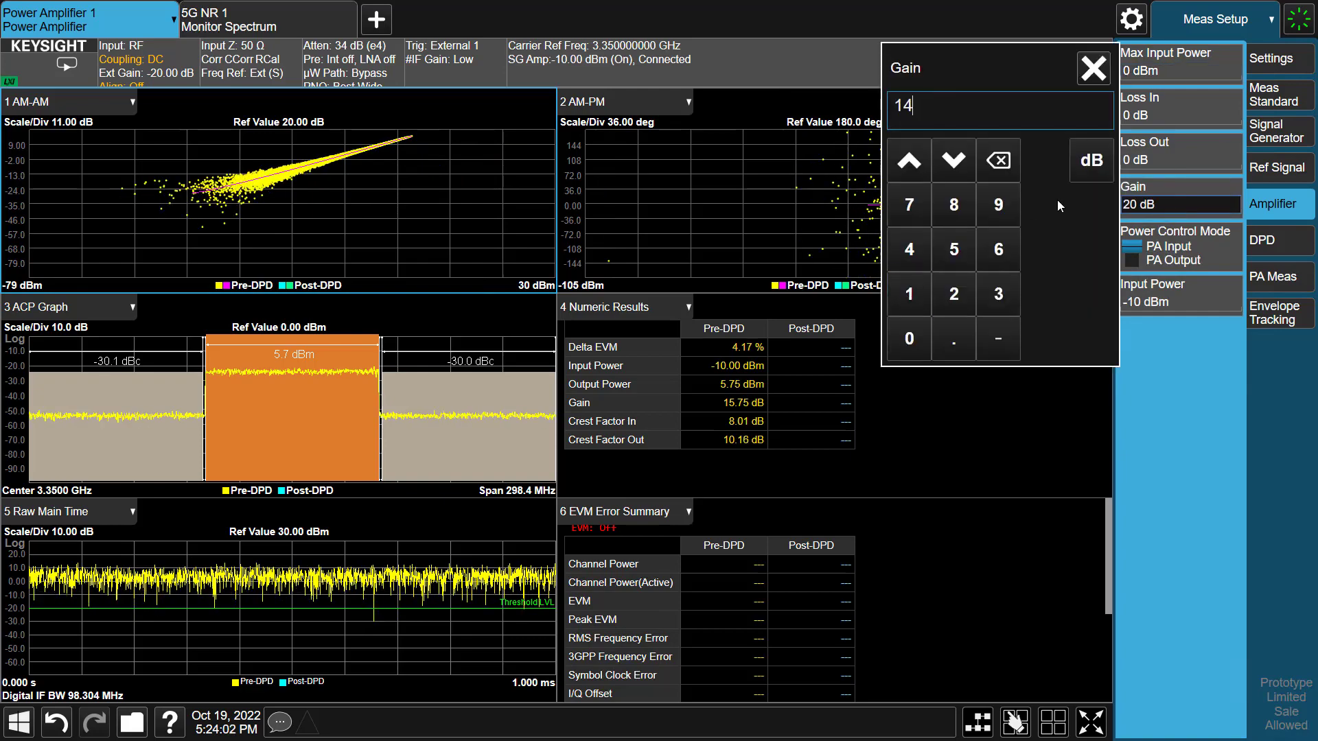
key("Return")
left_click(1131, 167)
type("20")
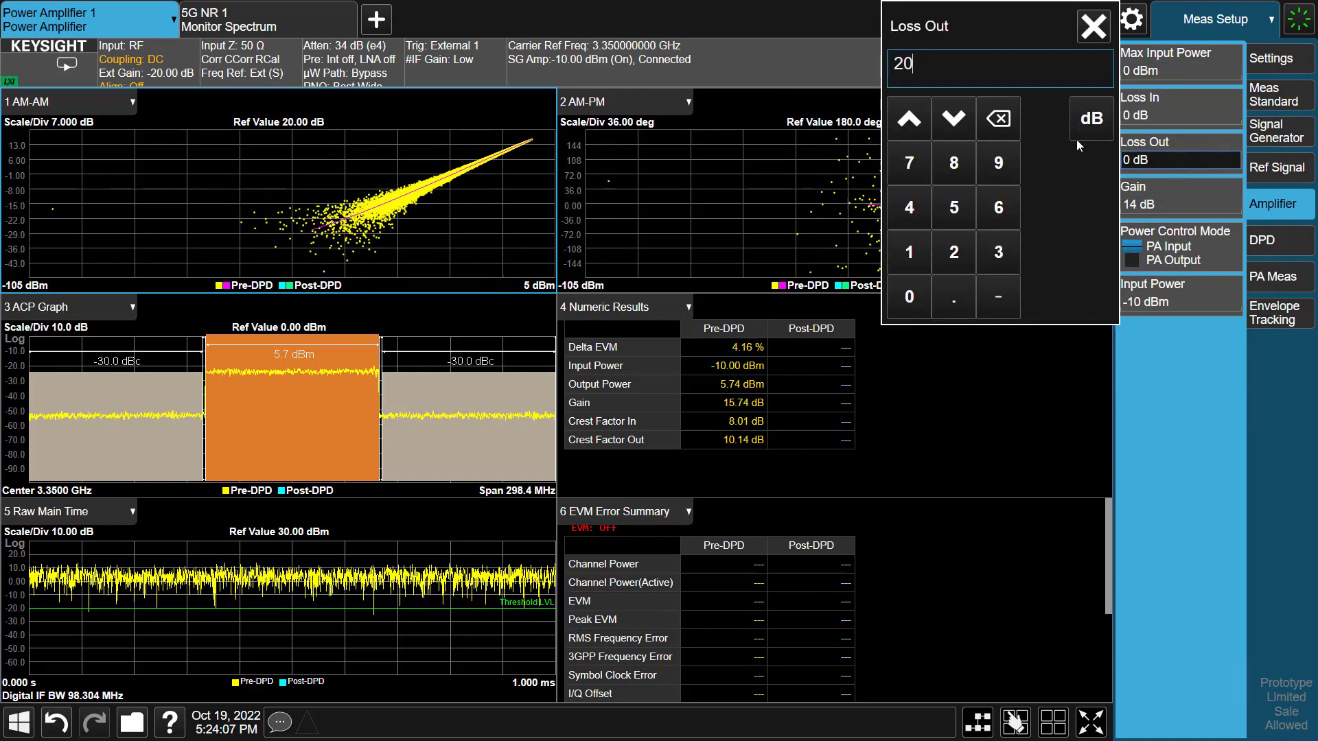
key("Return")
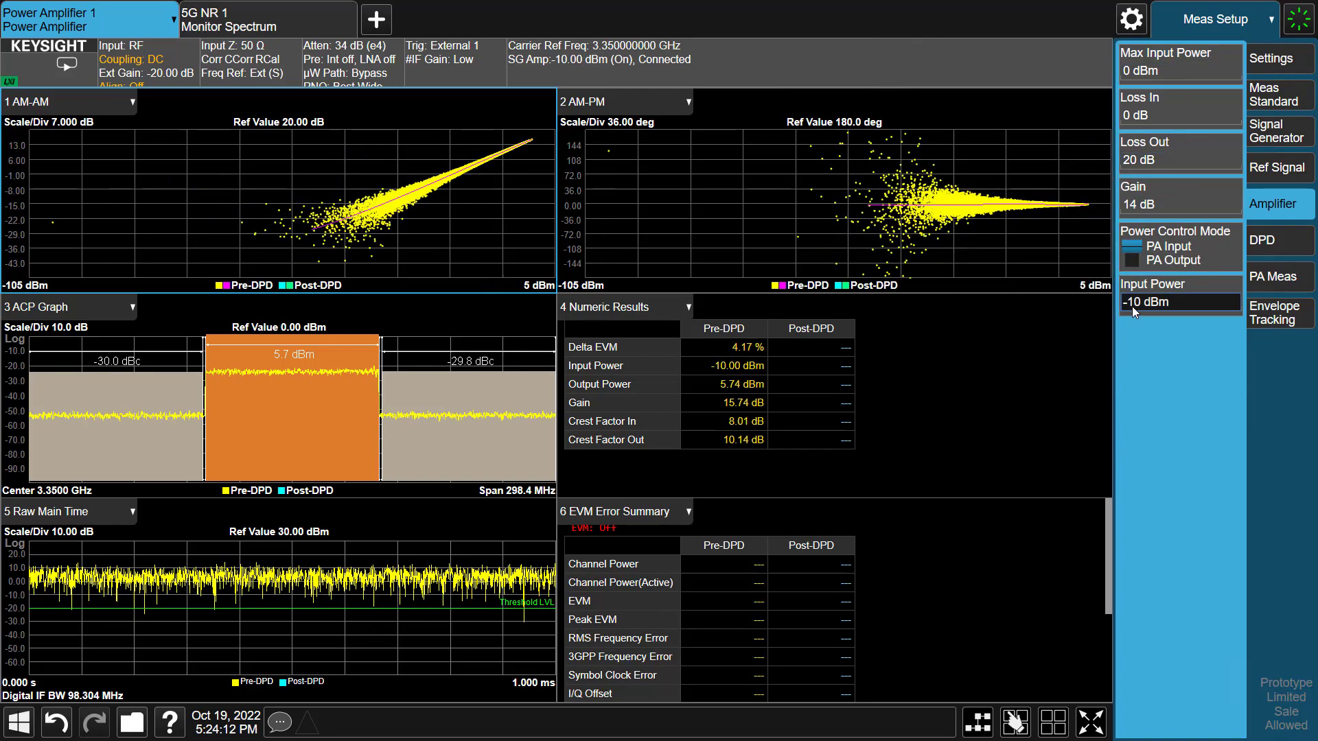
Set the amplifier's input power to -25 dBm
left_click(1131, 306)
type("-")
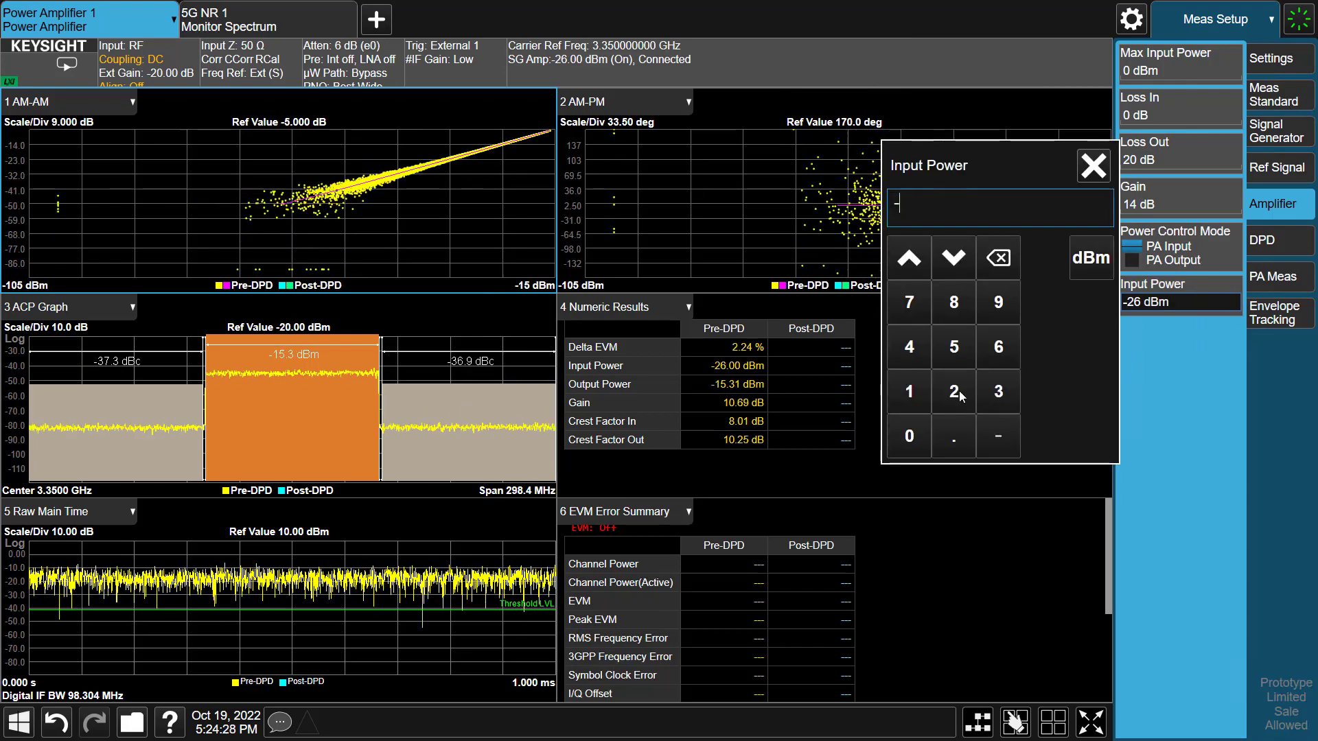
type("25")
left_click(1092, 257)
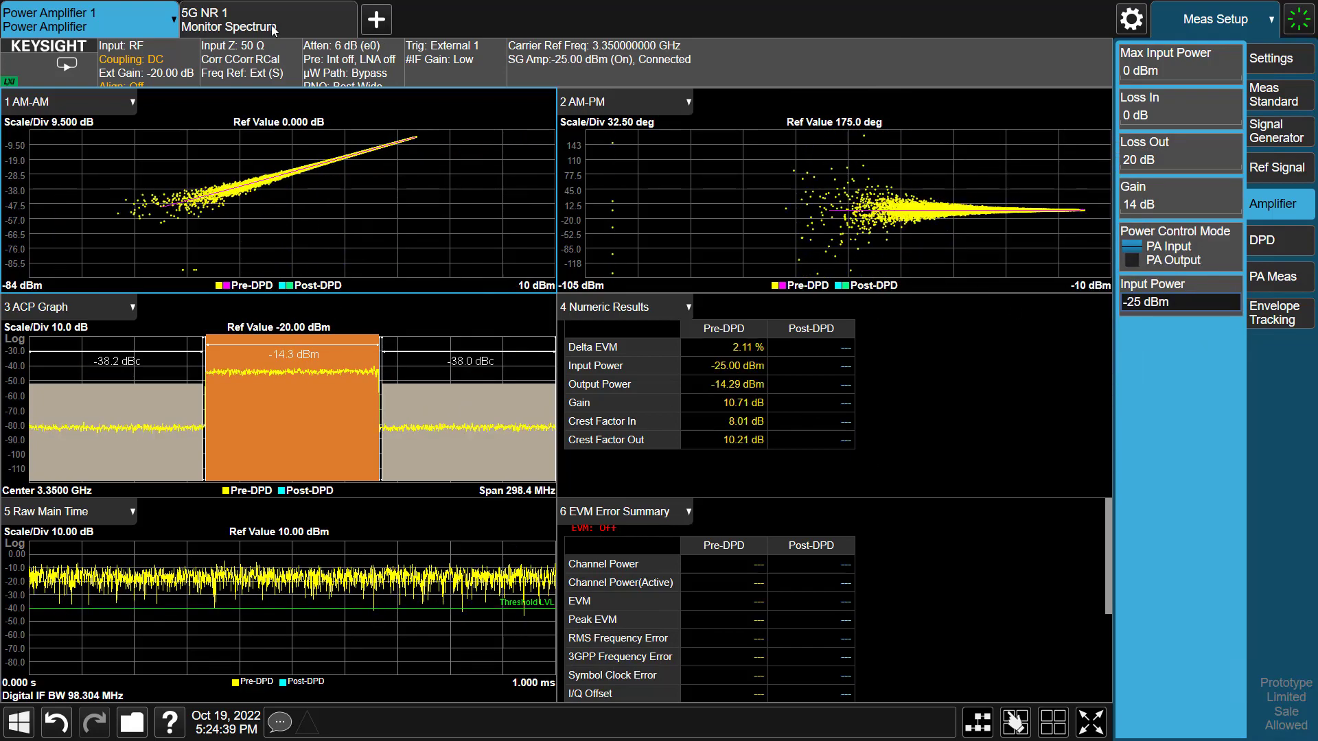
Switch to the 5G NR 1 screen and change its measurement to Modulation Analysis
left_click(273, 30)
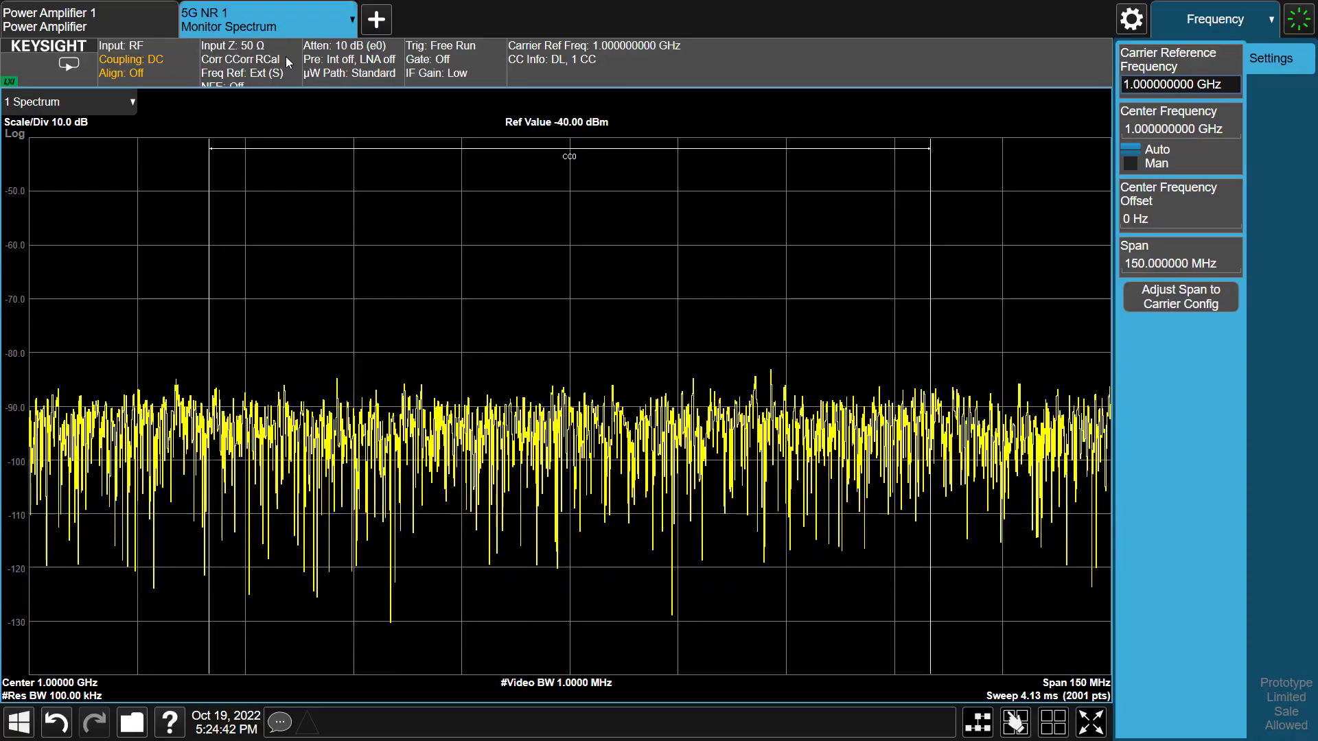
left_click(260, 24)
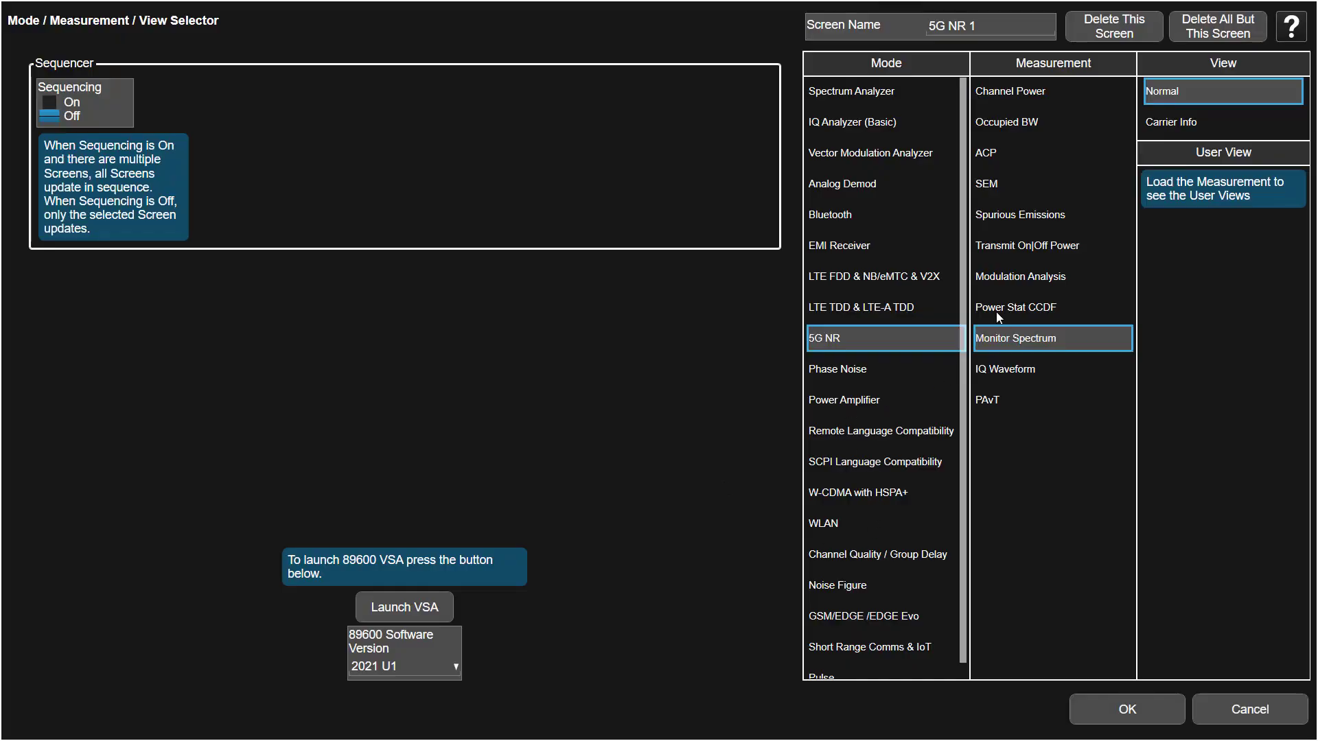
left_click(995, 278)
left_click(1128, 707)
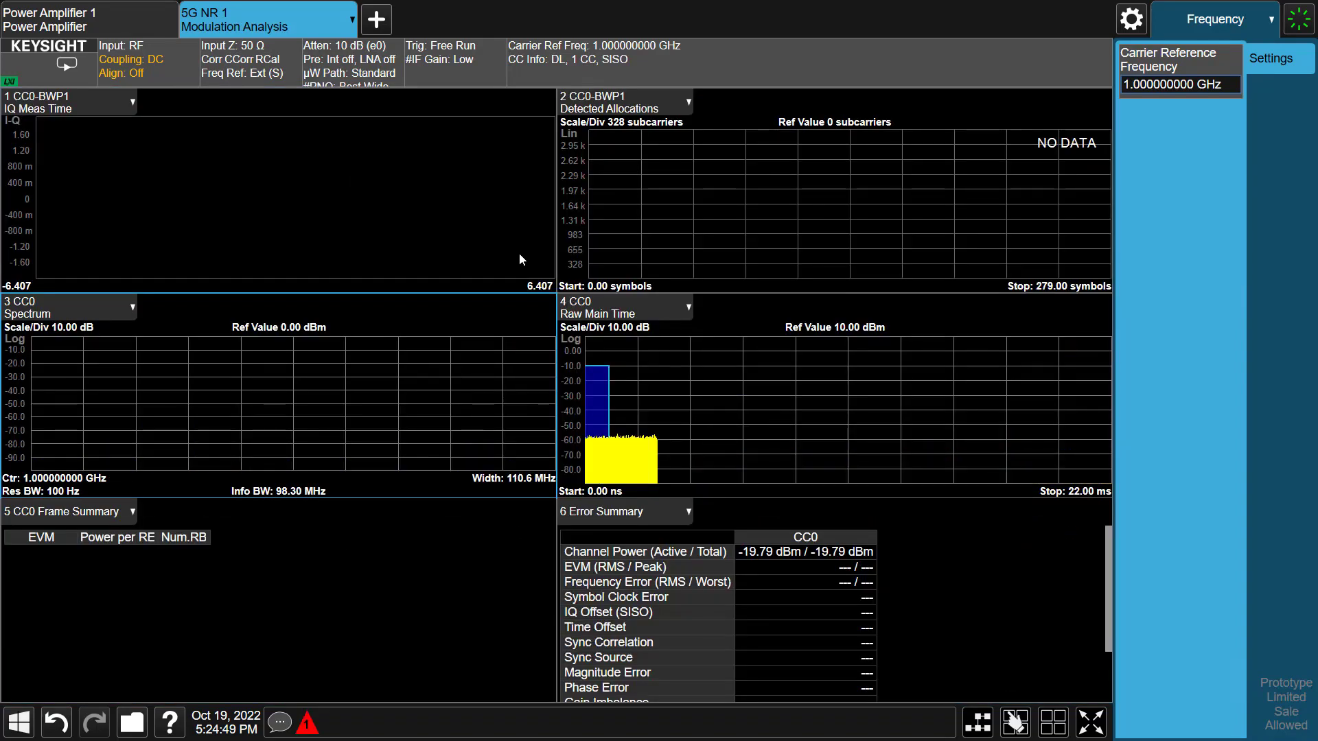
Set the carrier reference frequency of the 5G NR Modulation Analysis to 3.35 GHz
left_click(1239, 28)
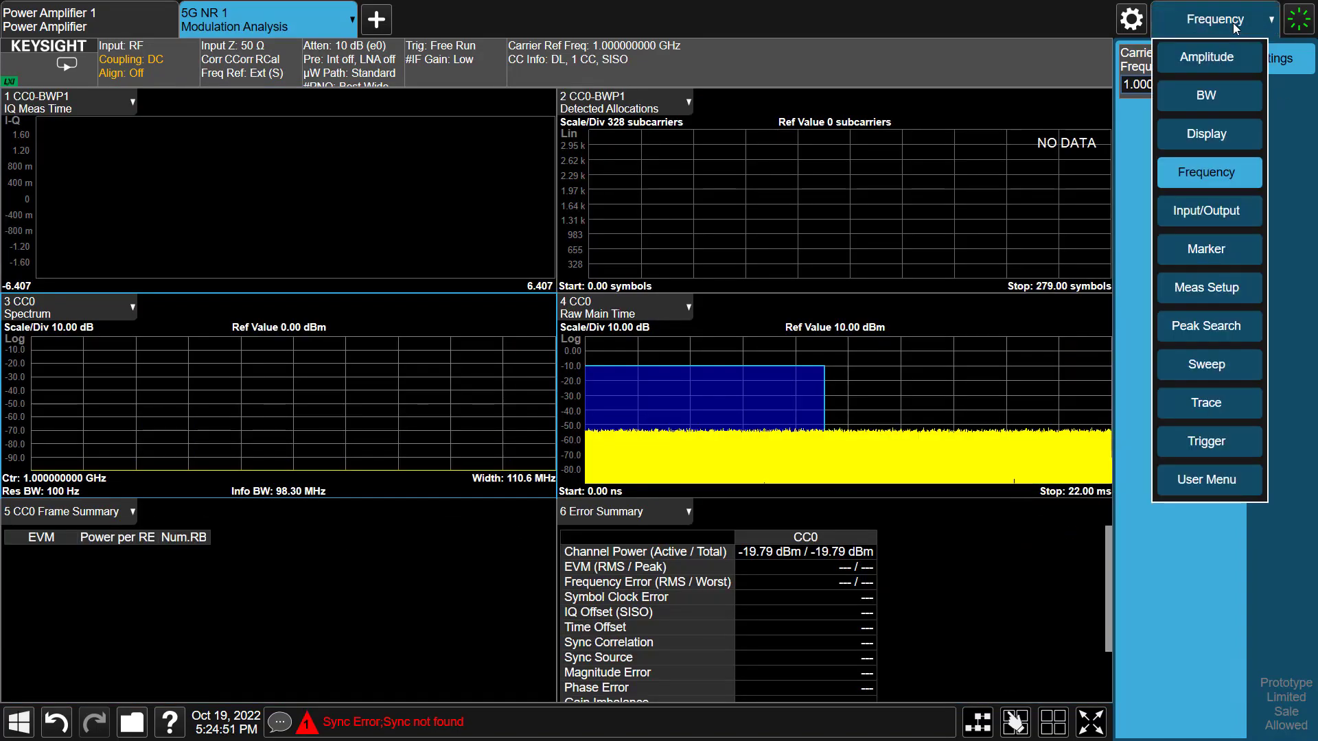
left_click(1137, 82)
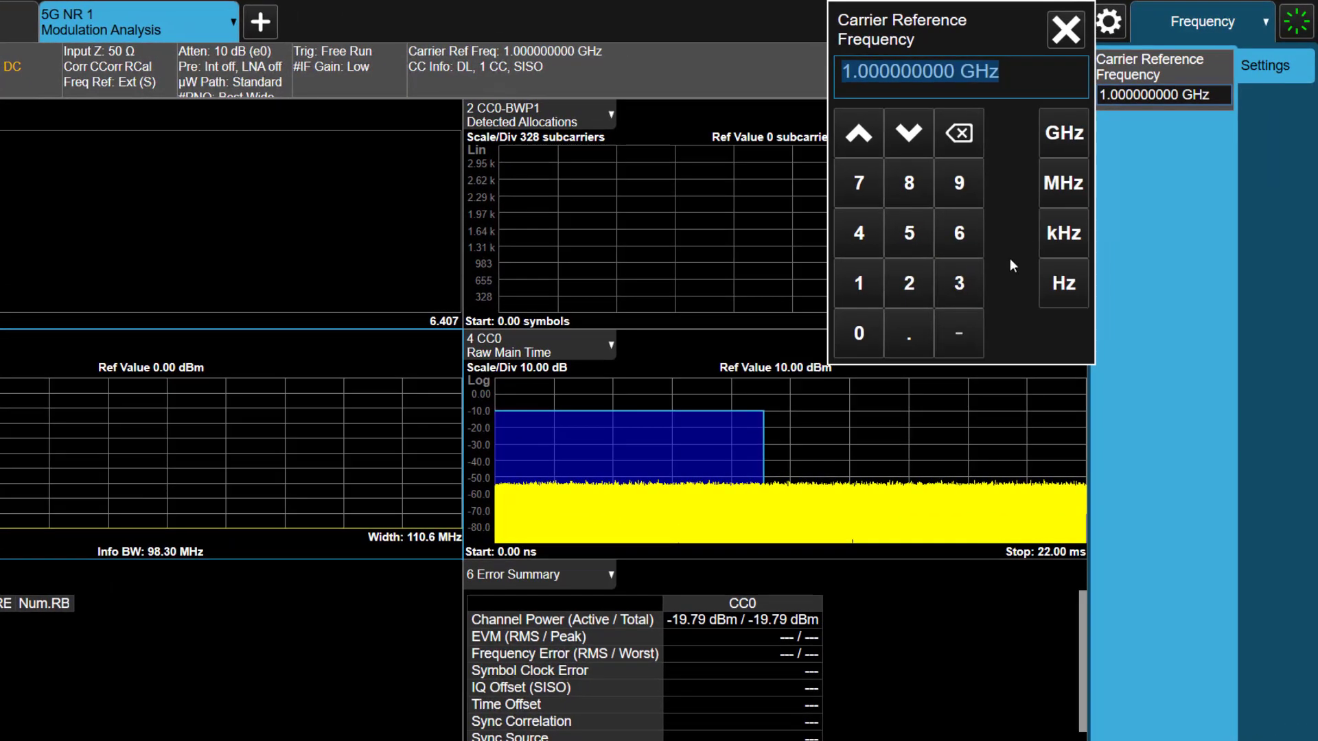
left_click(960, 286)
left_click(913, 322)
left_click(960, 282)
left_click(909, 233)
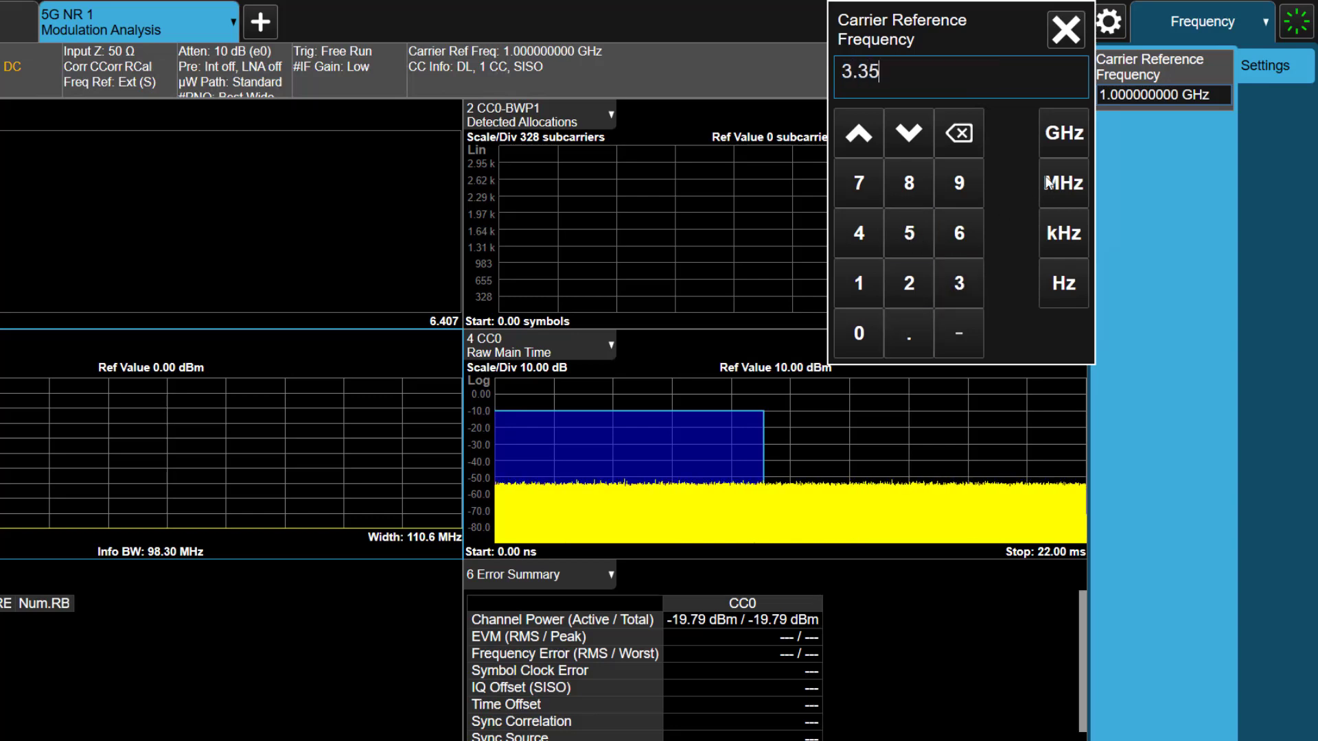
left_click(1065, 135)
Choose DL NR-TM1.1 (Port 0) as the RB allocation preset and apply the preset to all component carriers
left_click(1205, 31)
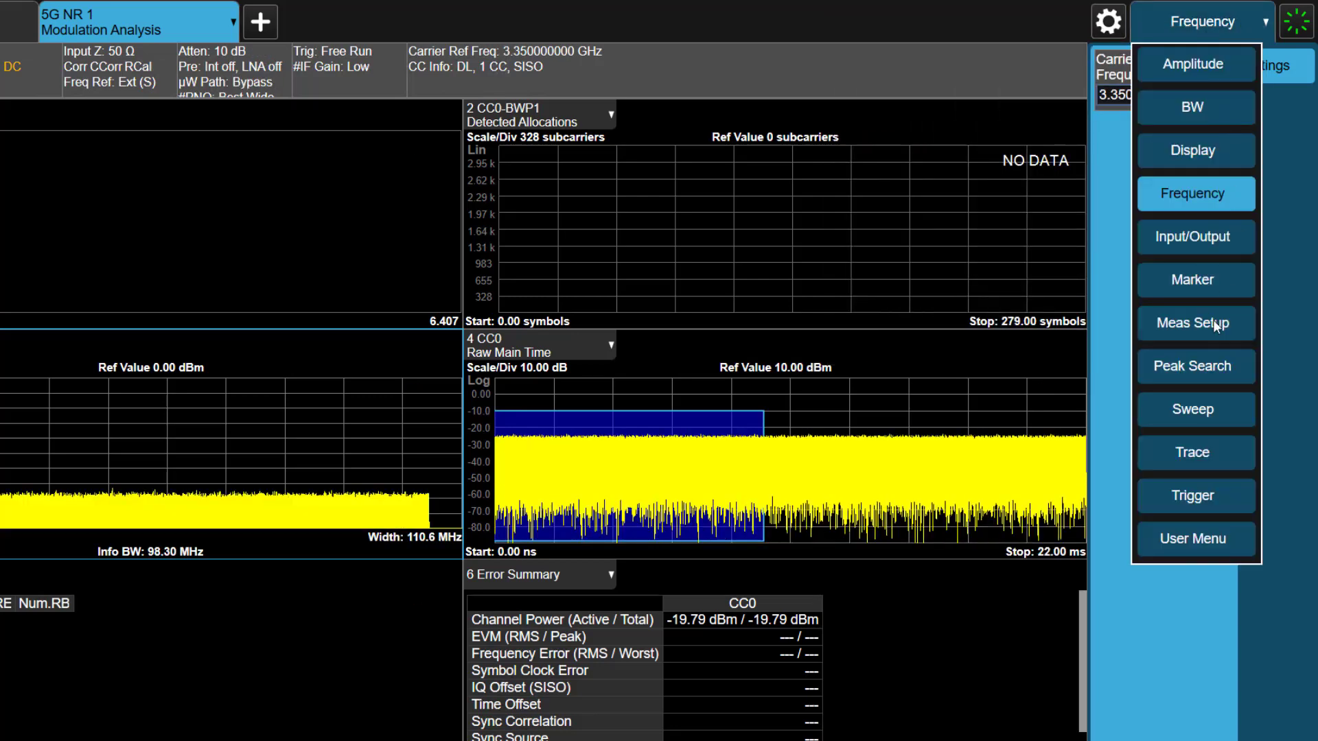
left_click(1196, 323)
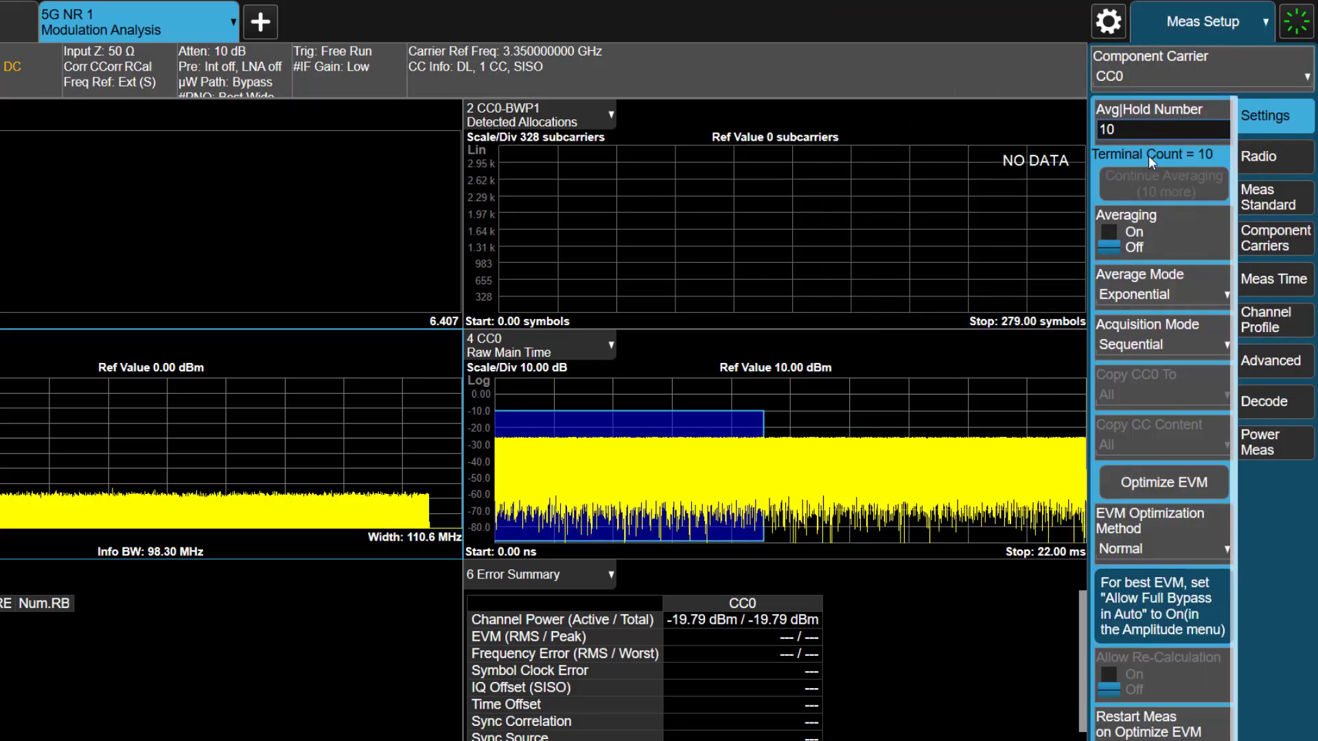
left_click(1259, 199)
left_click(1113, 379)
left_click(1037, 493)
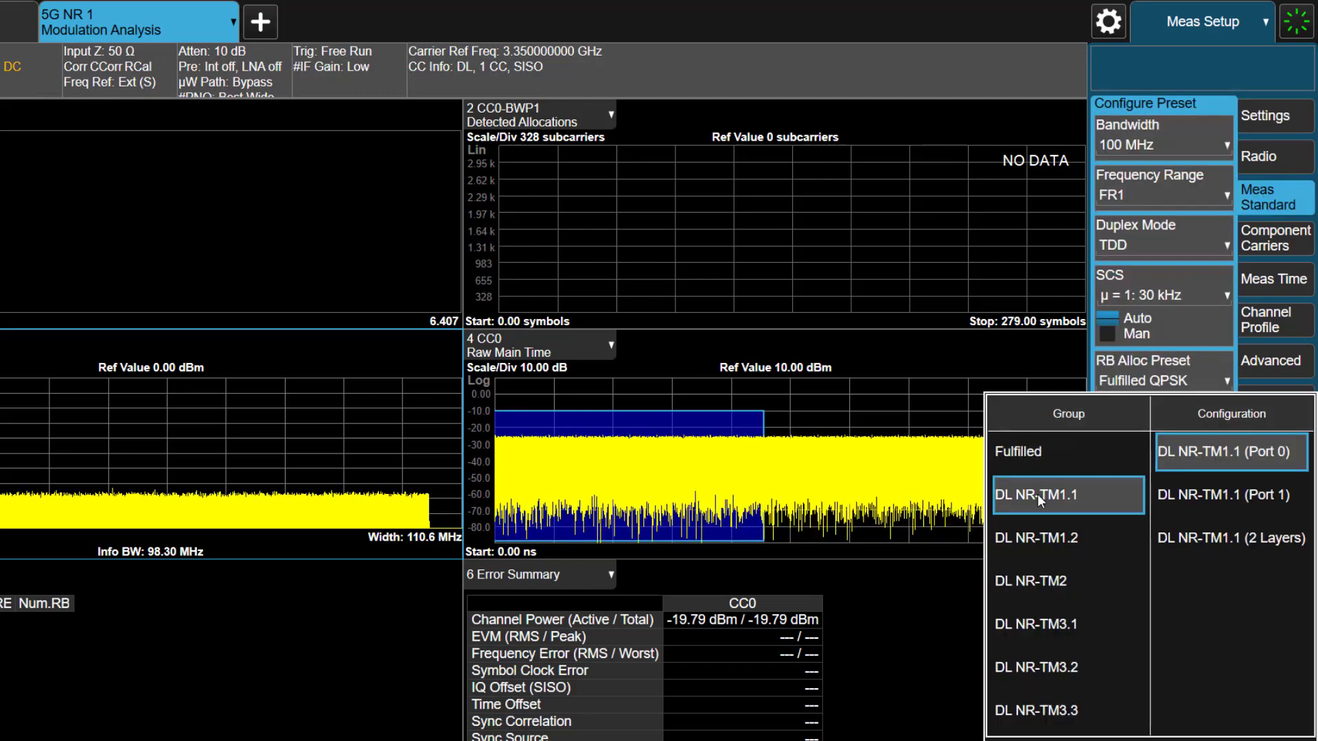
left_click(1236, 452)
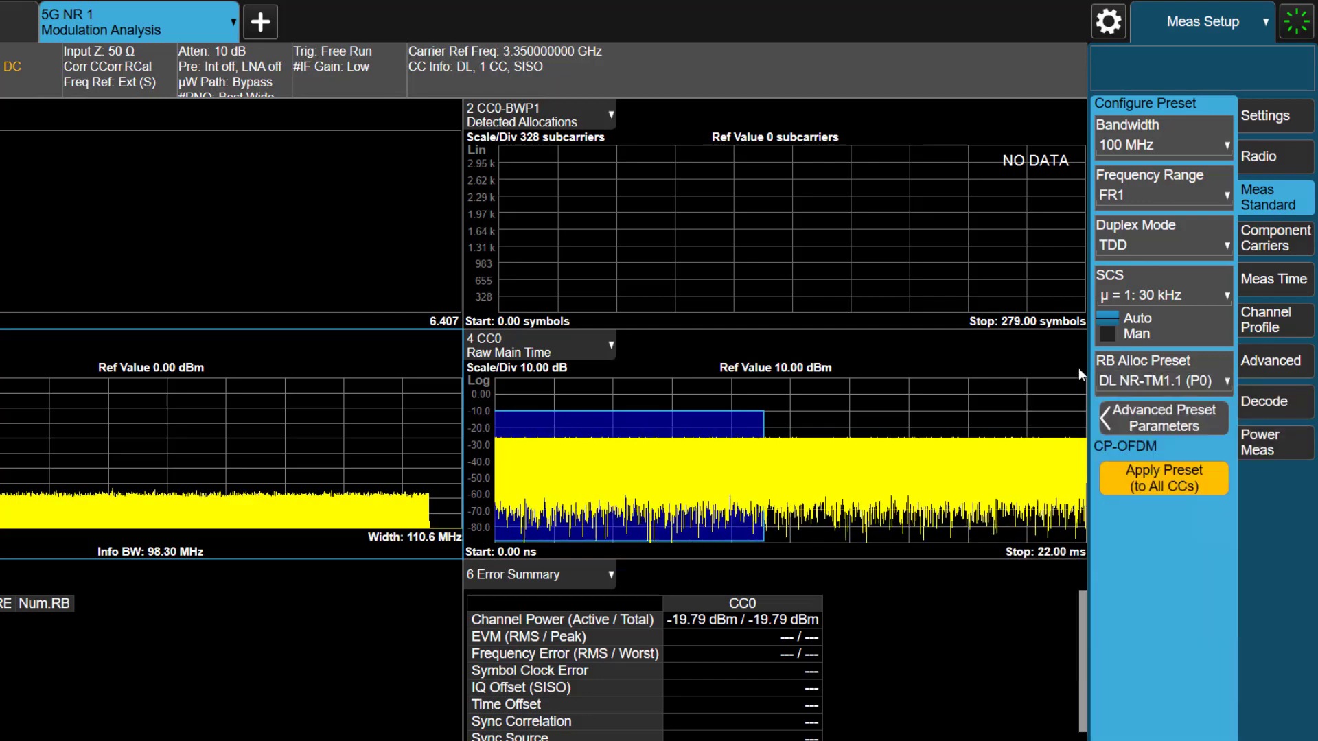
left_click(1134, 481)
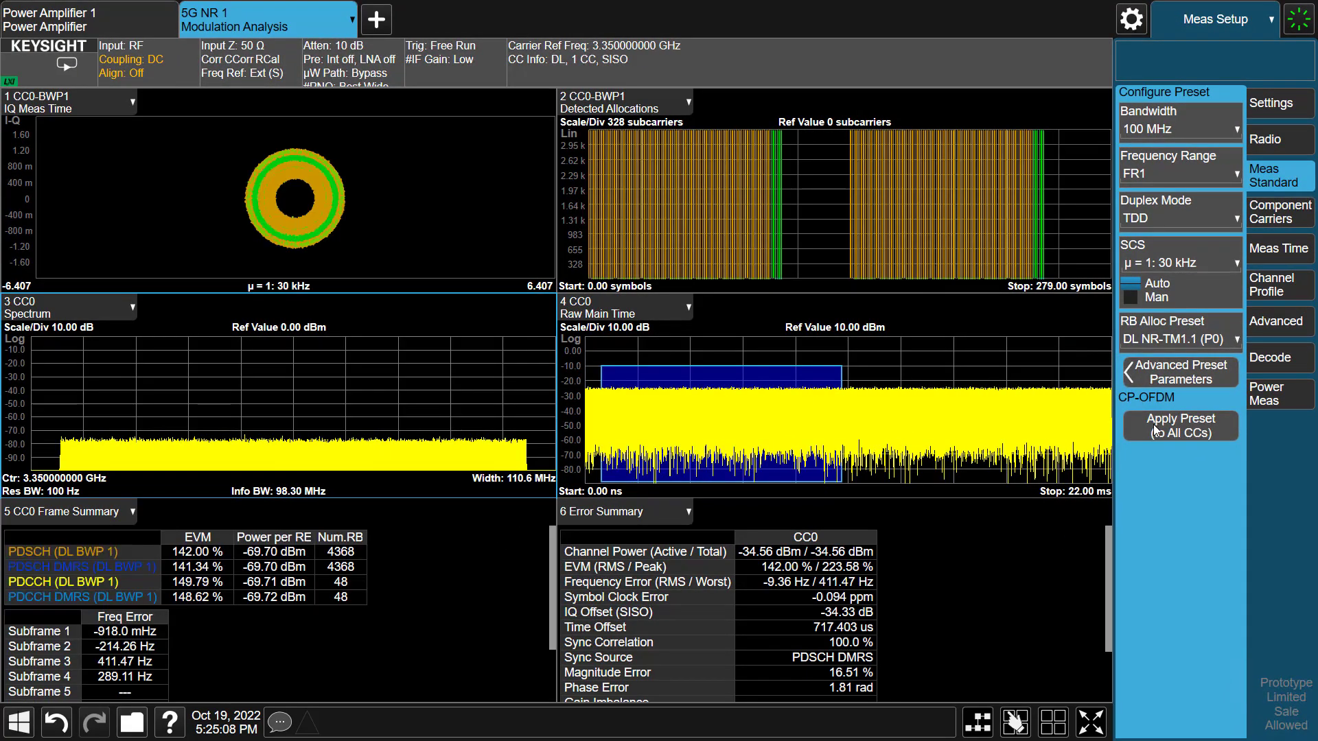
Set the measurement's result length to 1 subframe and the analysis boundary to Subframe
left_click(1276, 247)
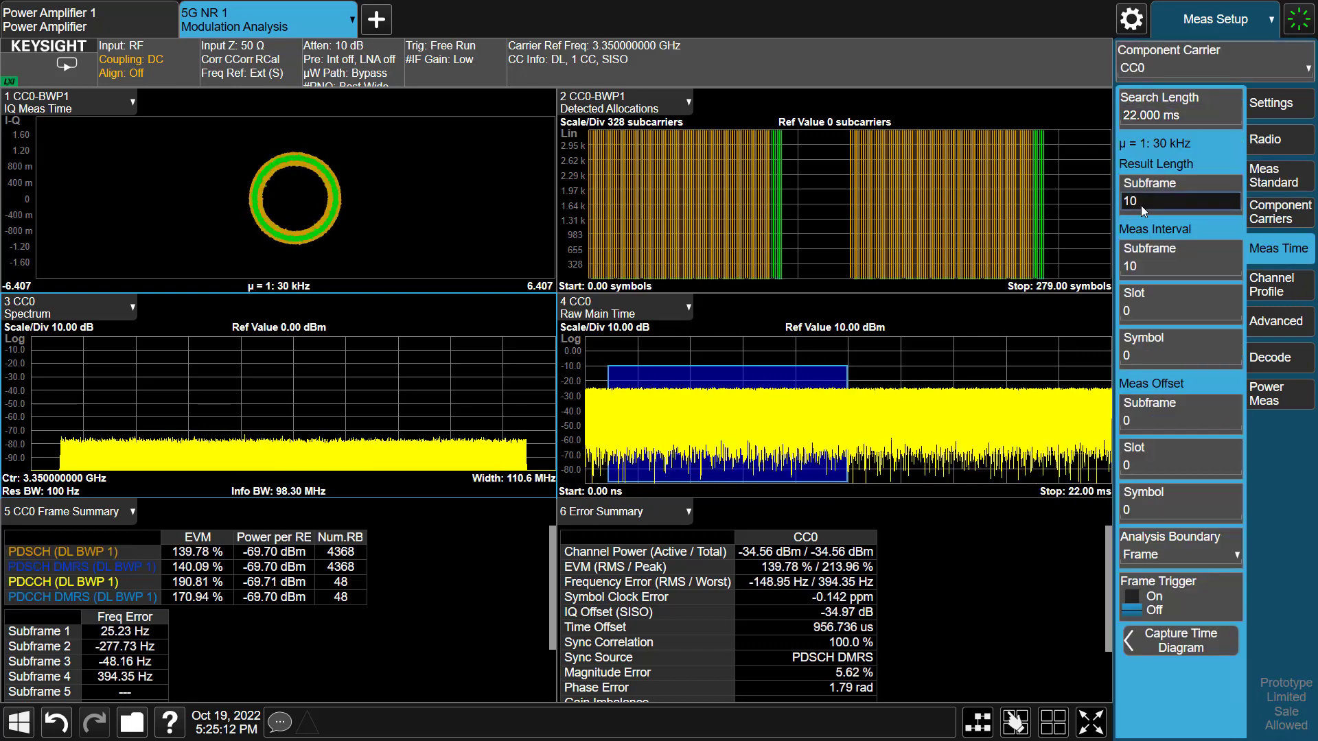
left_click(1141, 205)
left_click(910, 301)
left_click(1074, 162)
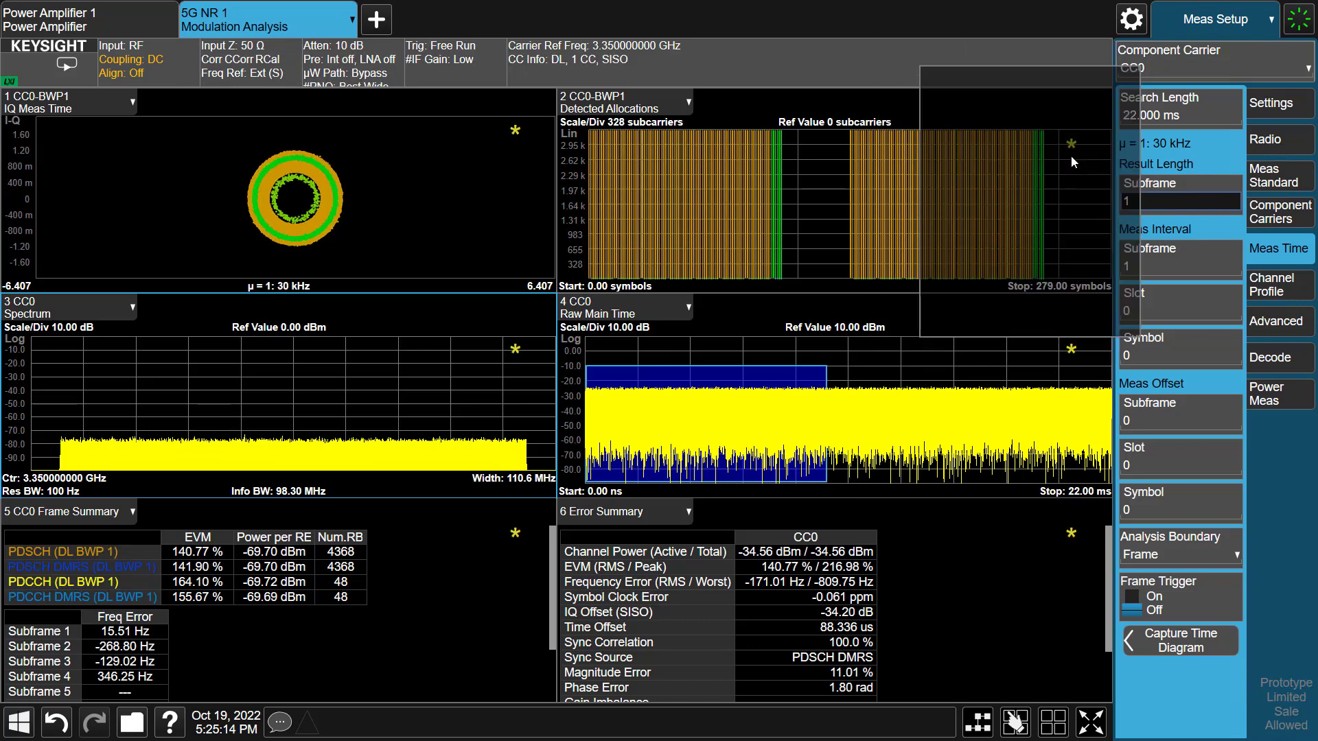
left_click(1167, 554)
left_click(1156, 620)
Set the search length of component carrier CC0 to 3 ms
left_click(1136, 115)
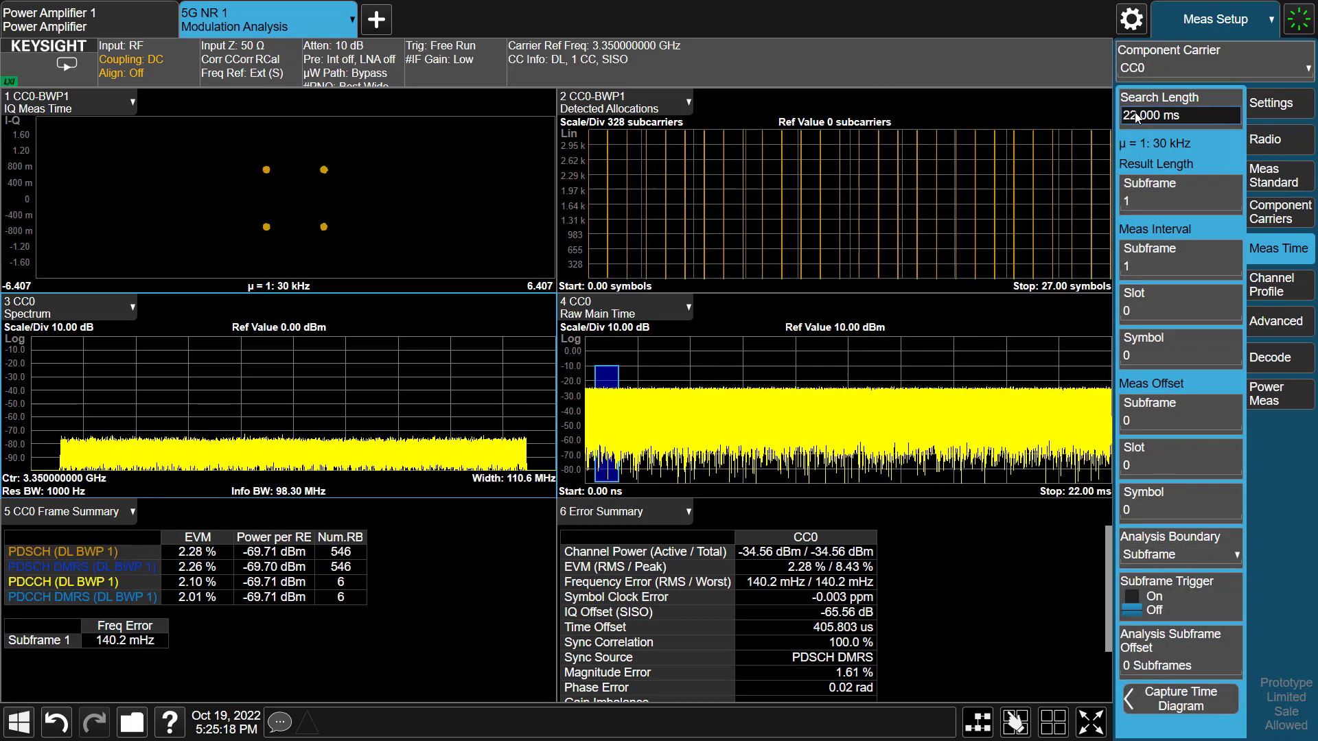
left_click(1001, 256)
left_click(1081, 201)
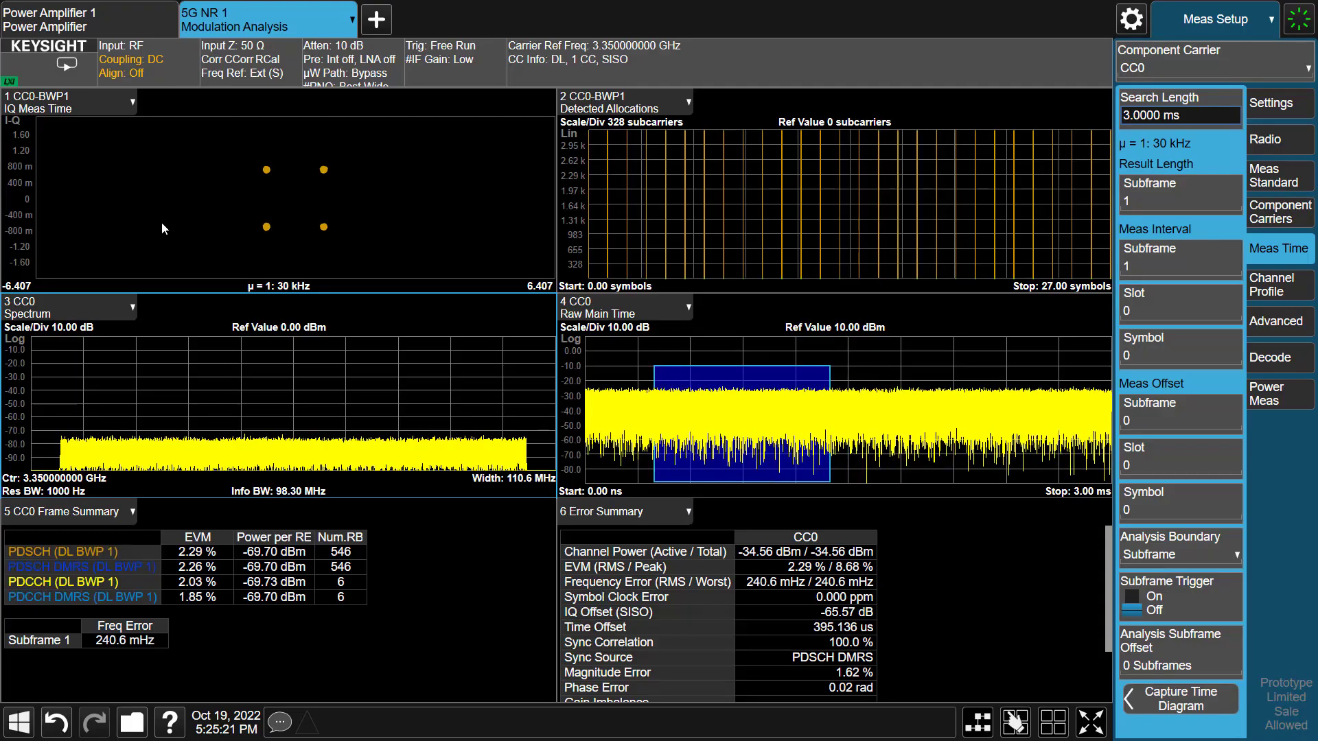
Turn on the EVM measurement in the Power Amplifier measurement and preset its ACP offsets from 5GNR EVM
left_click(98, 19)
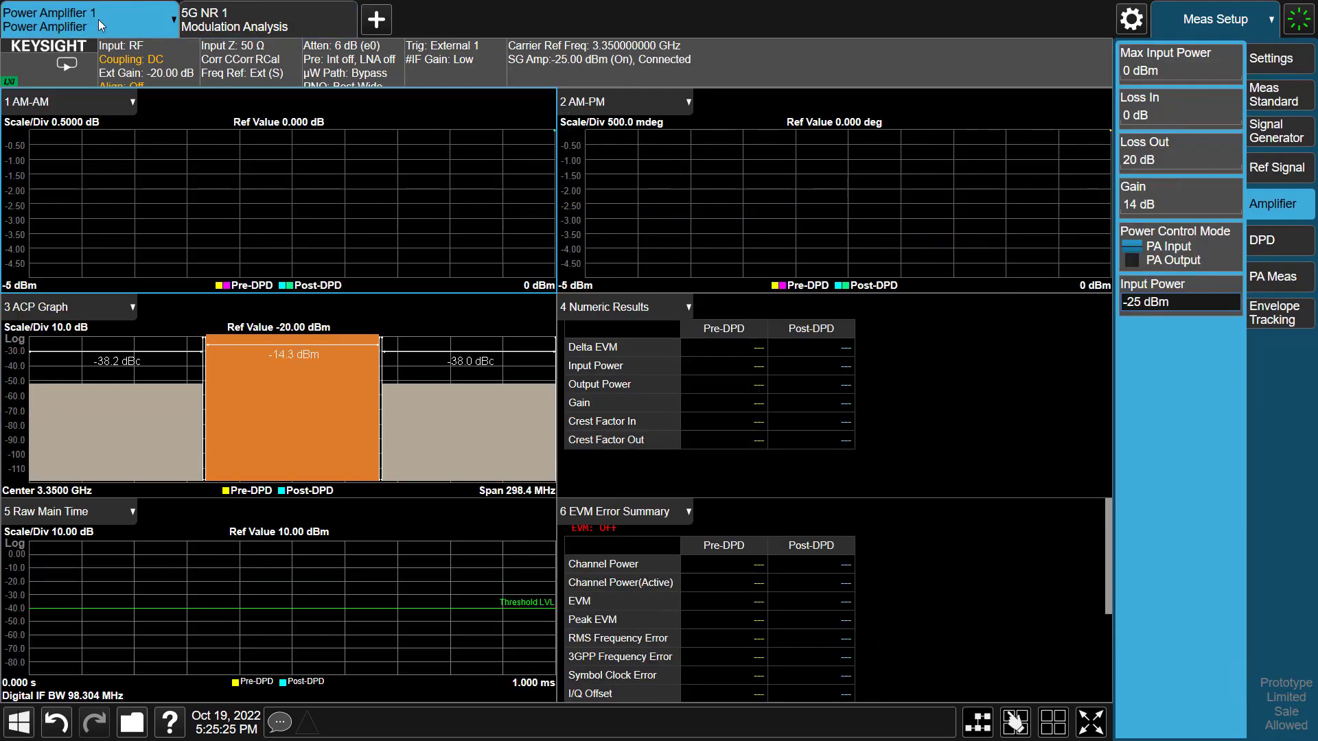
left_click(1265, 275)
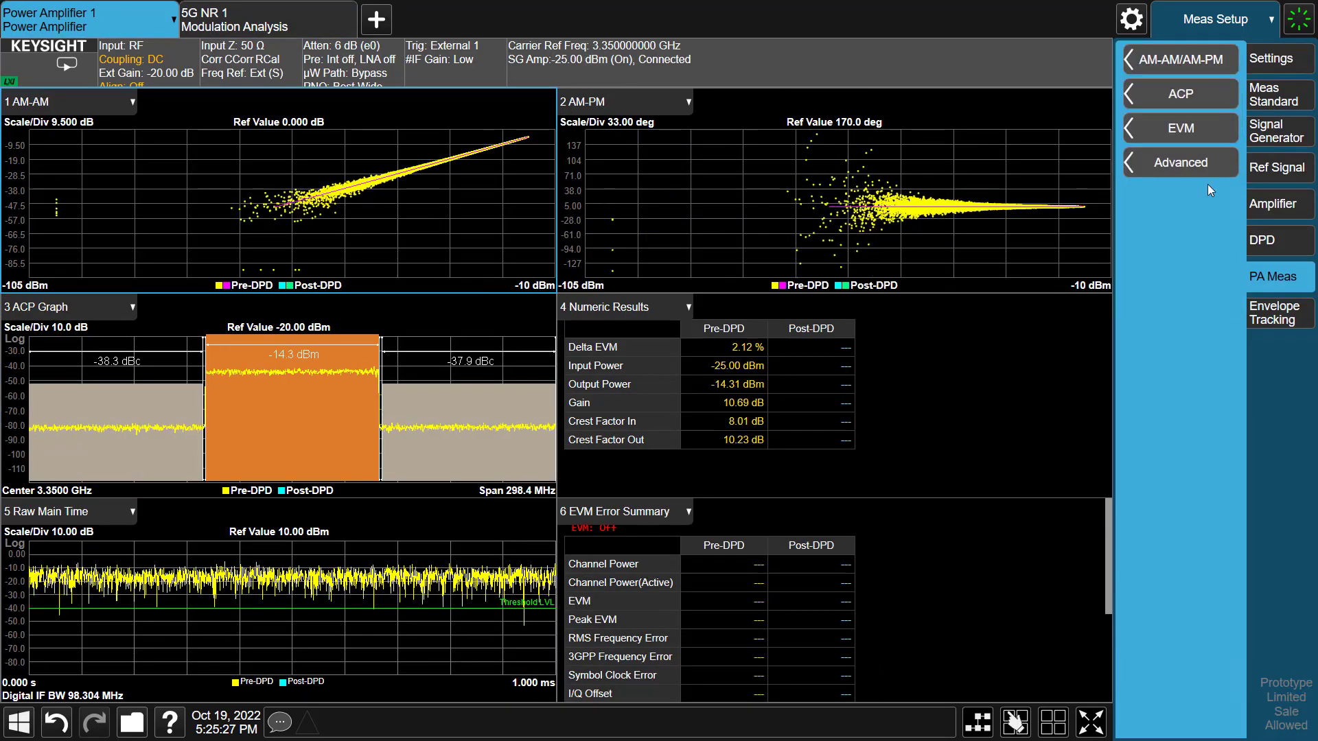
left_click(1145, 132)
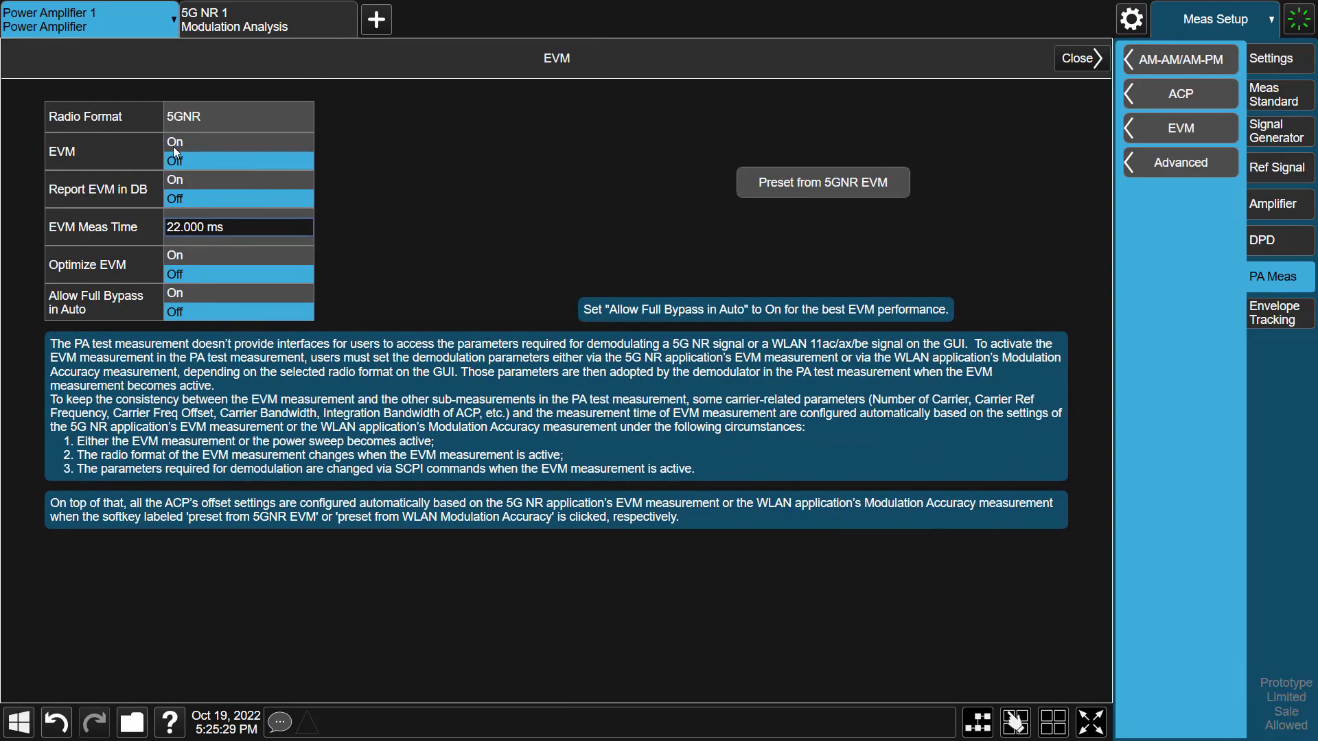
left_click(173, 143)
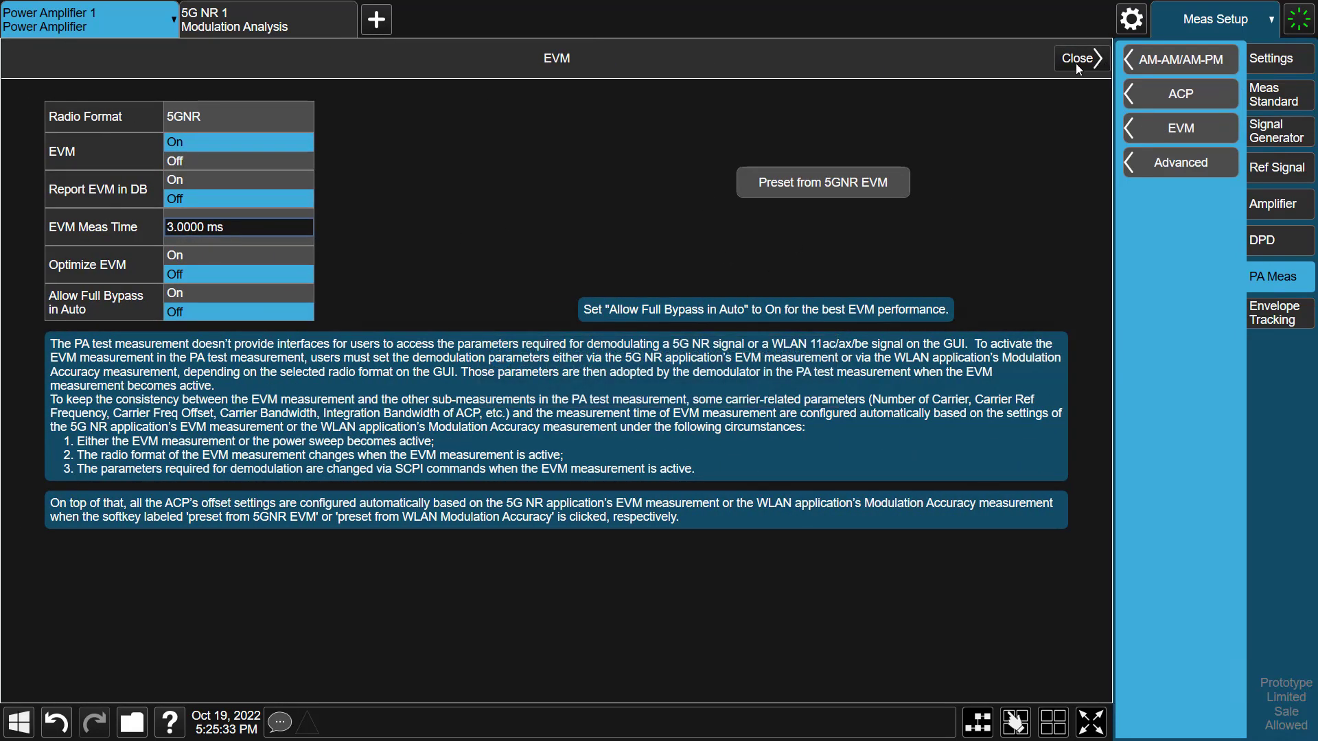
left_click(855, 183)
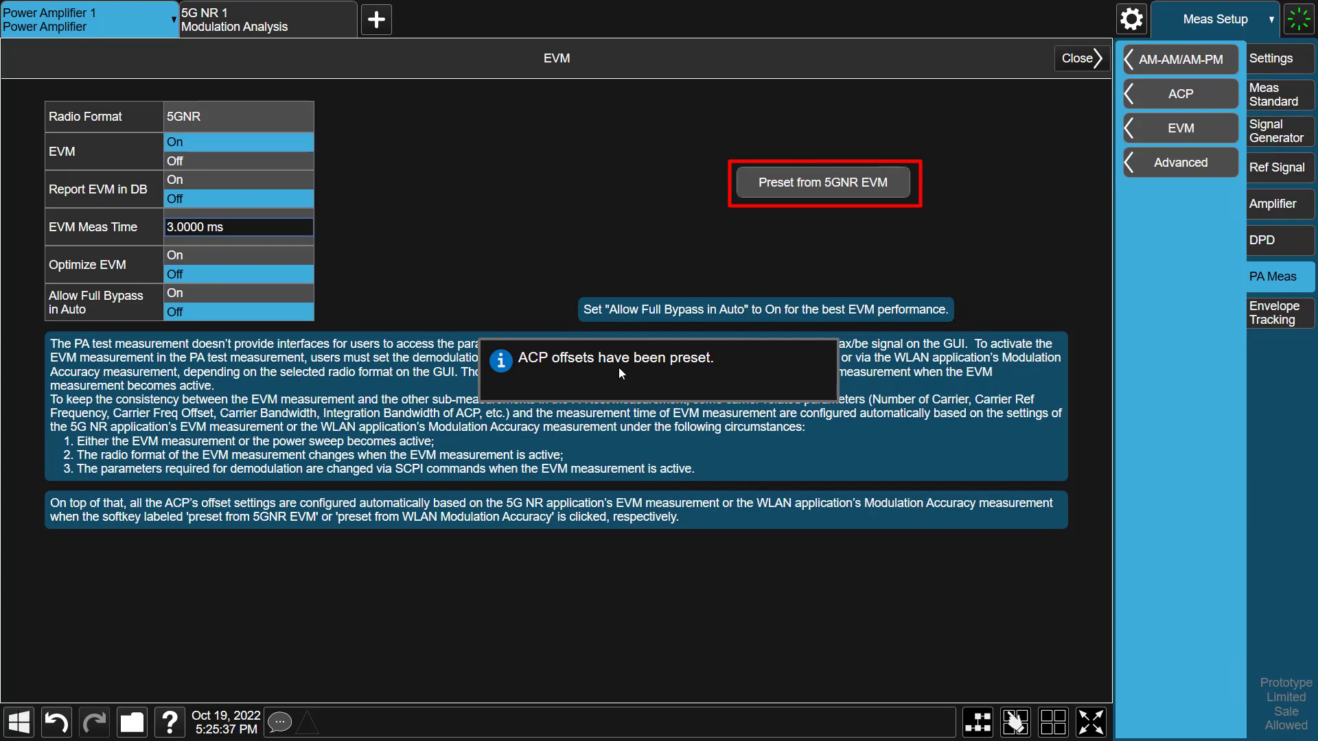
left_click(1068, 68)
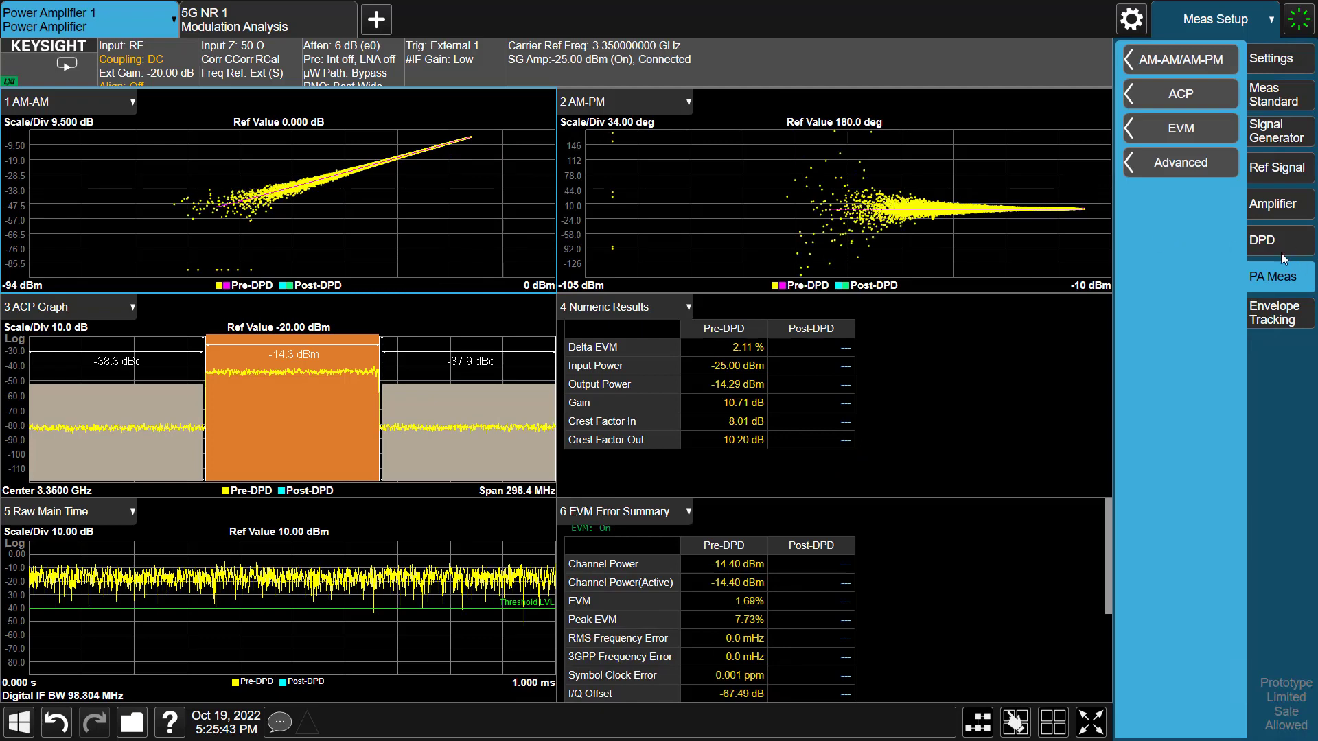
Set the amplifier's input power to -2 dBm
left_click(1277, 201)
left_click(1159, 308)
left_click(994, 438)
left_click(953, 393)
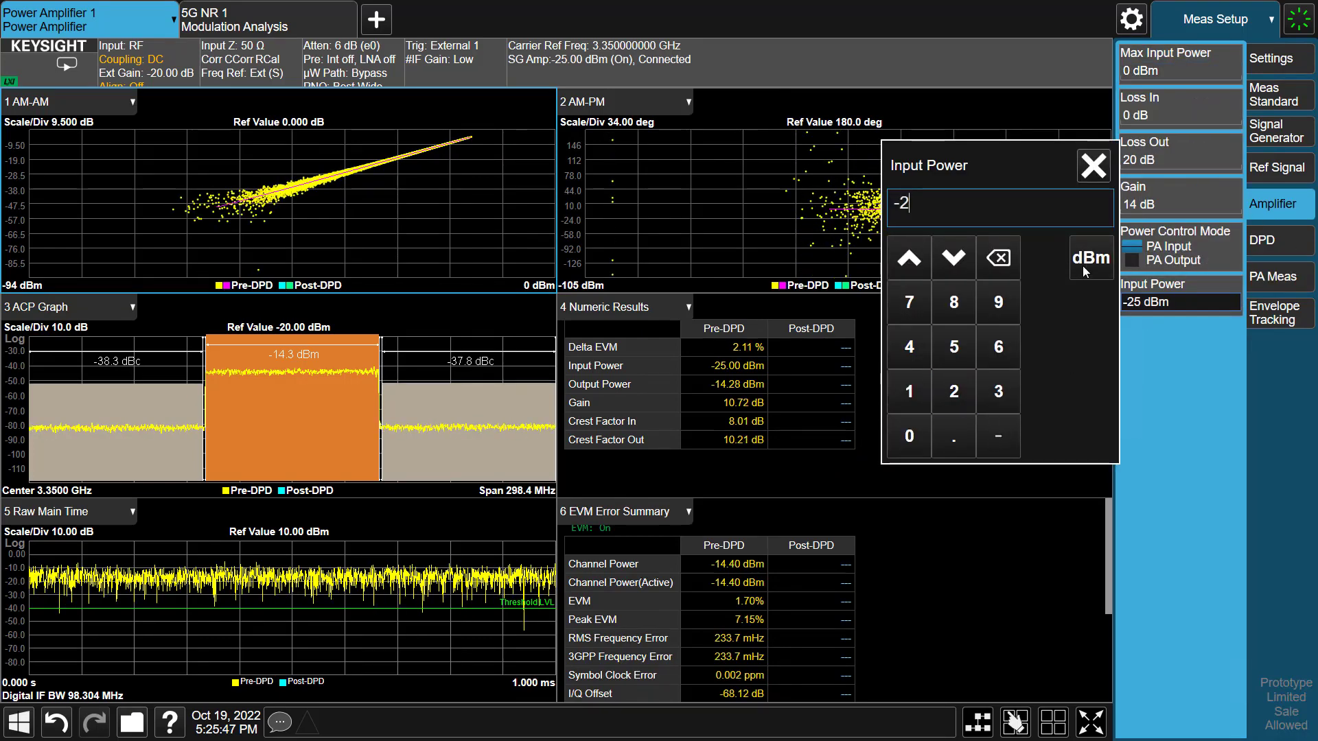
left_click(1088, 265)
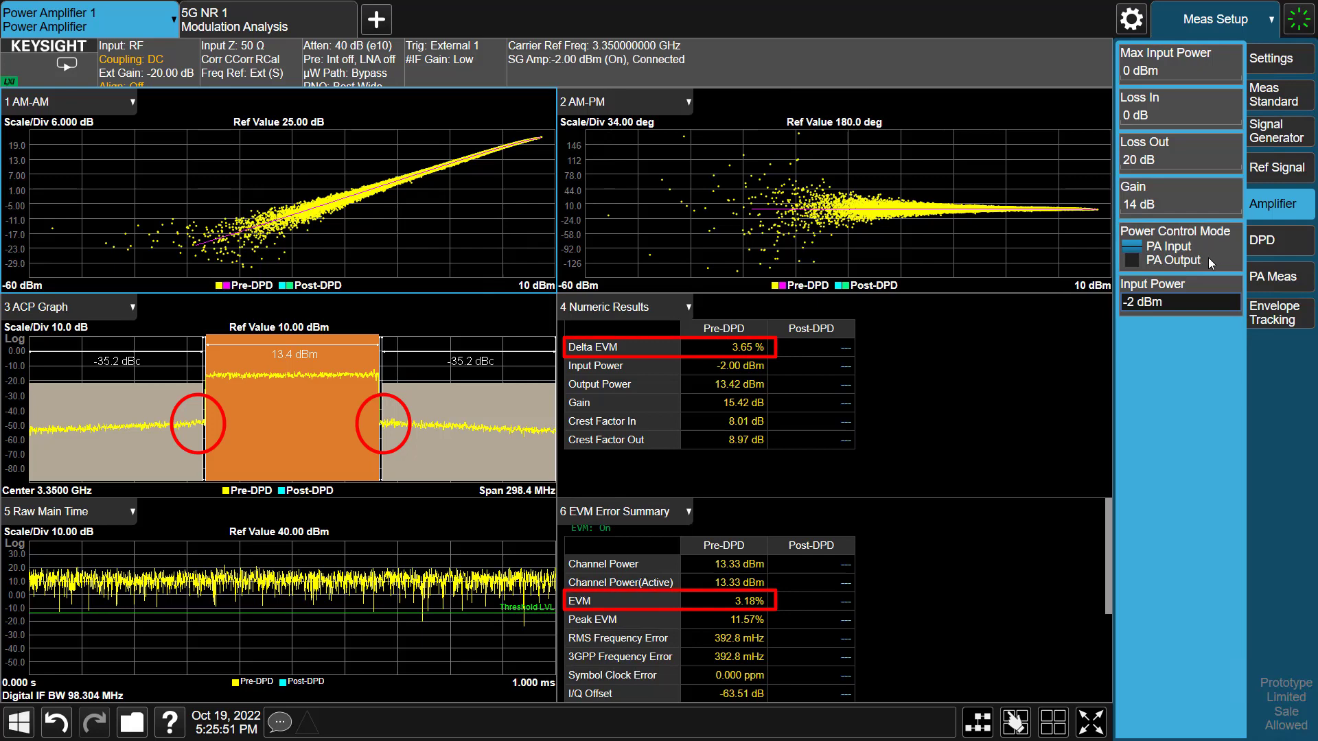
Switch the sweep to Single and choose ILC DPD as the DPD algorithm
left_click(1250, 247)
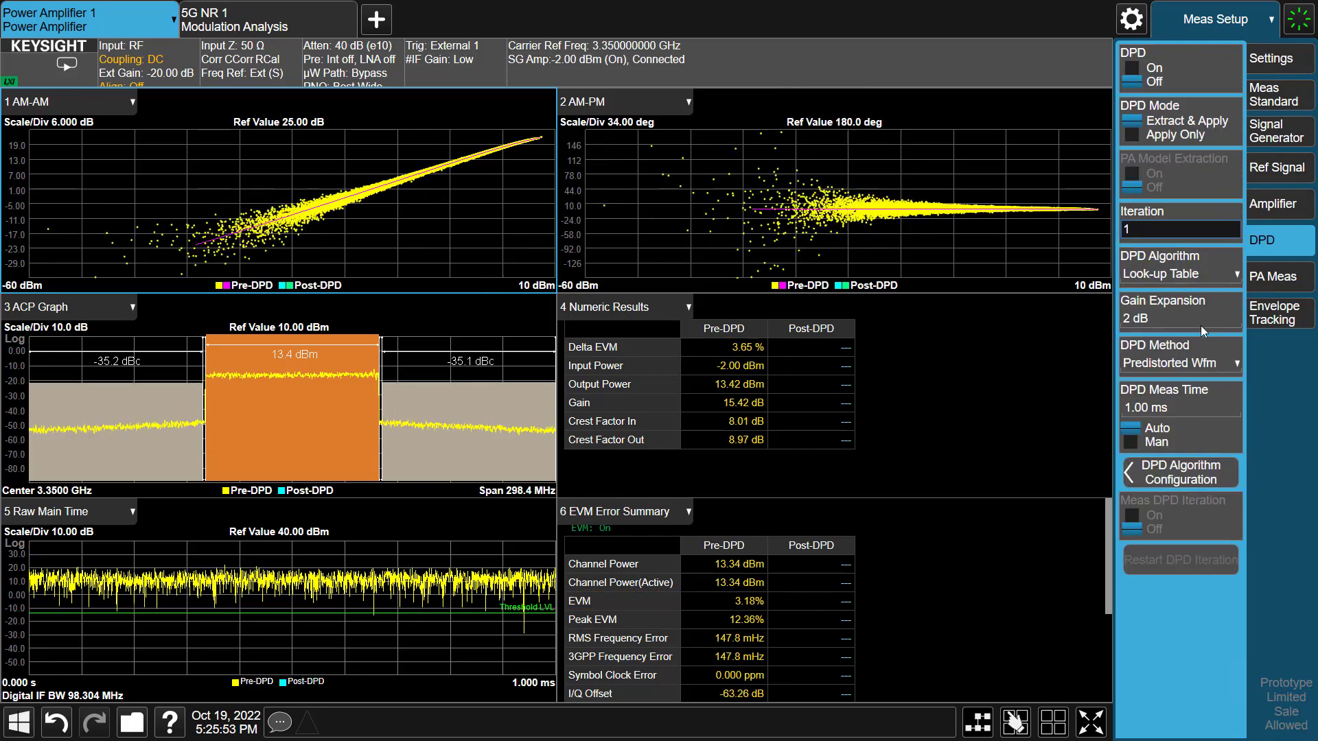
left_click(70, 82)
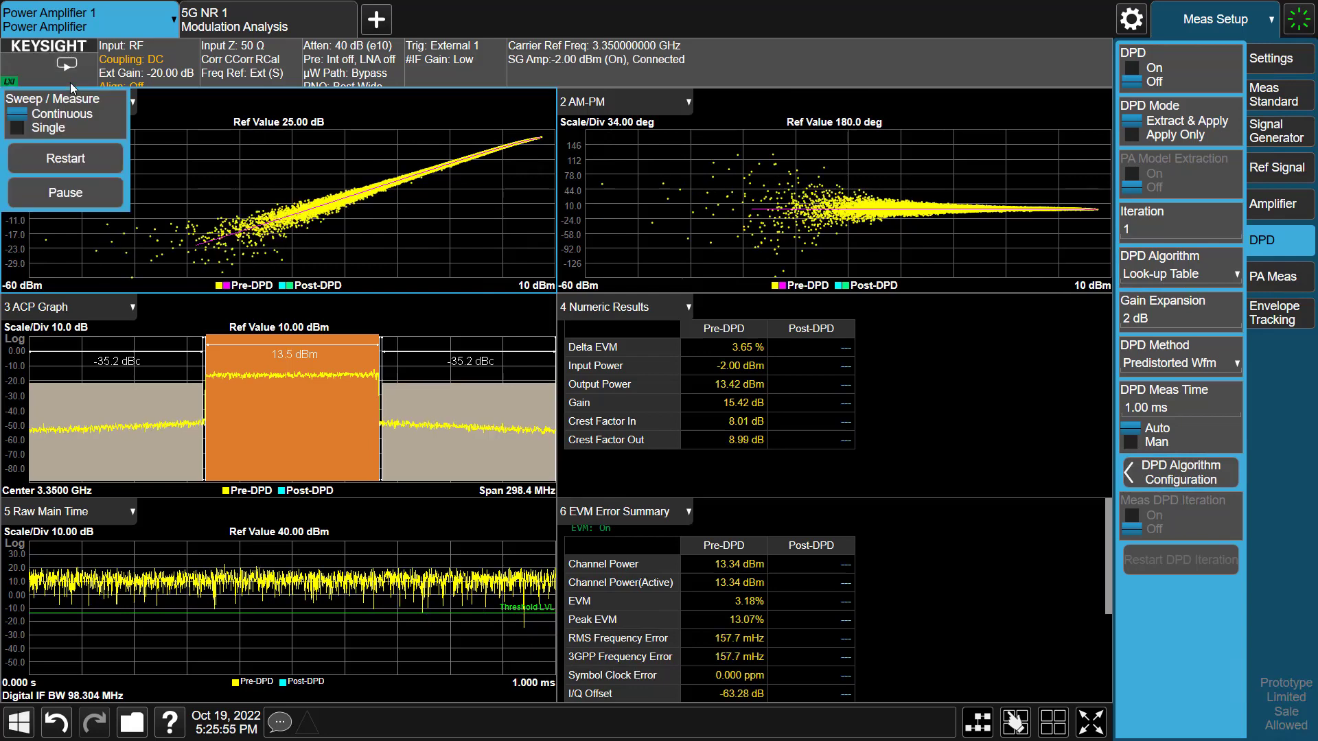
left_click(25, 128)
left_click(1159, 206)
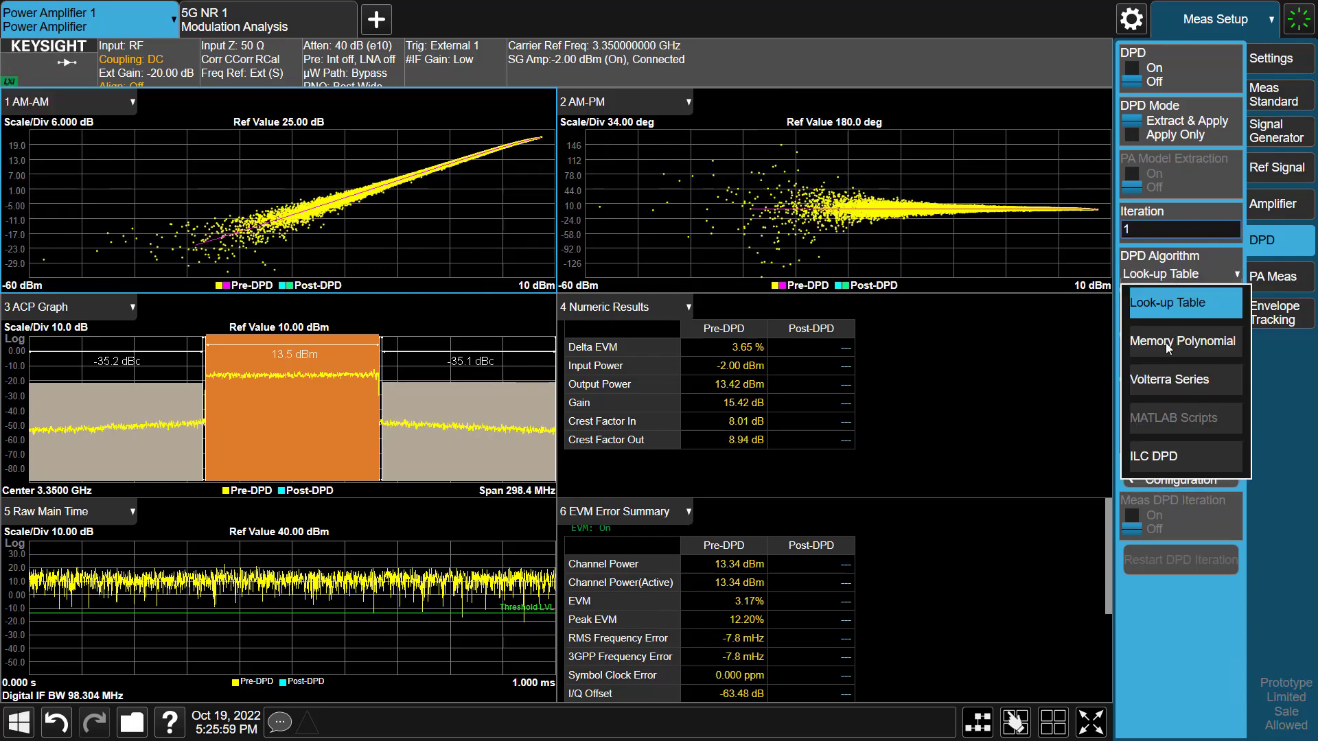
left_click(1170, 456)
Set the ILC DPD gain expansion to 0 dB and review the ILC algorithm configuration
left_click(1143, 264)
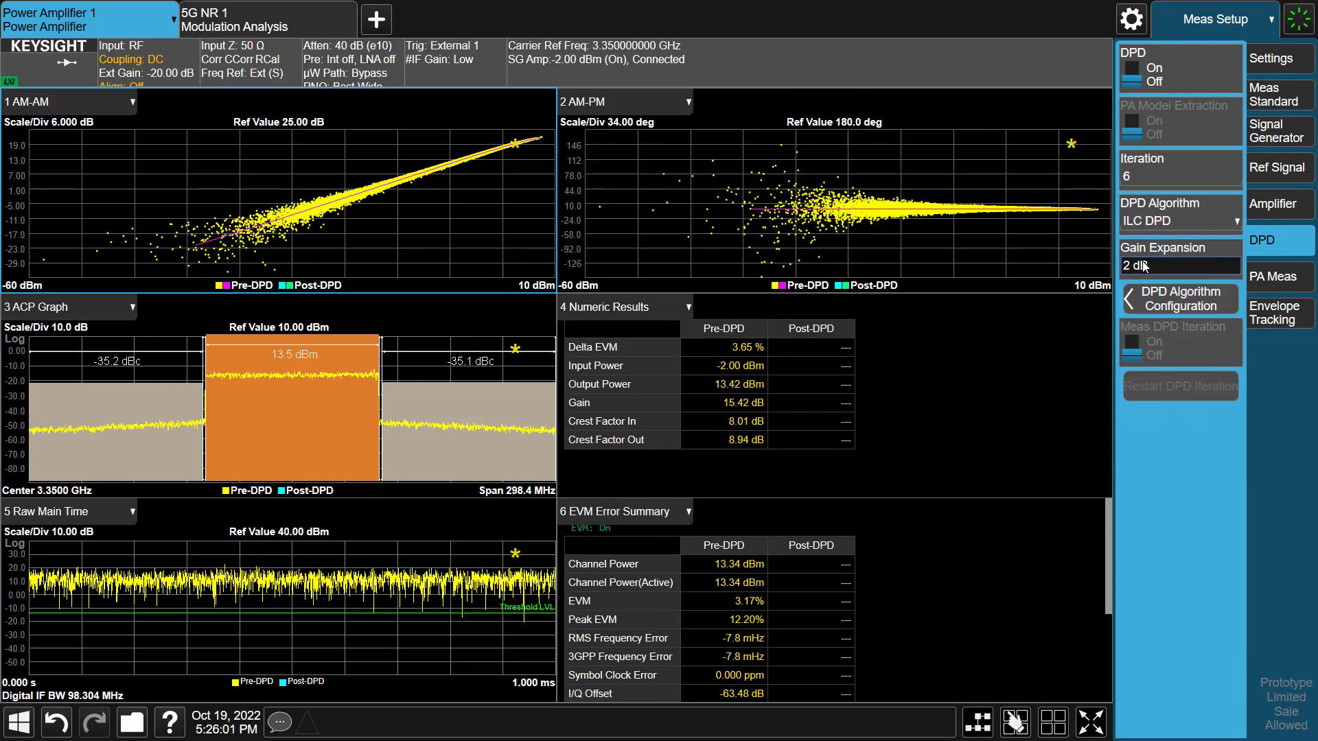
left_click(910, 400)
left_click(1092, 221)
left_click(1183, 287)
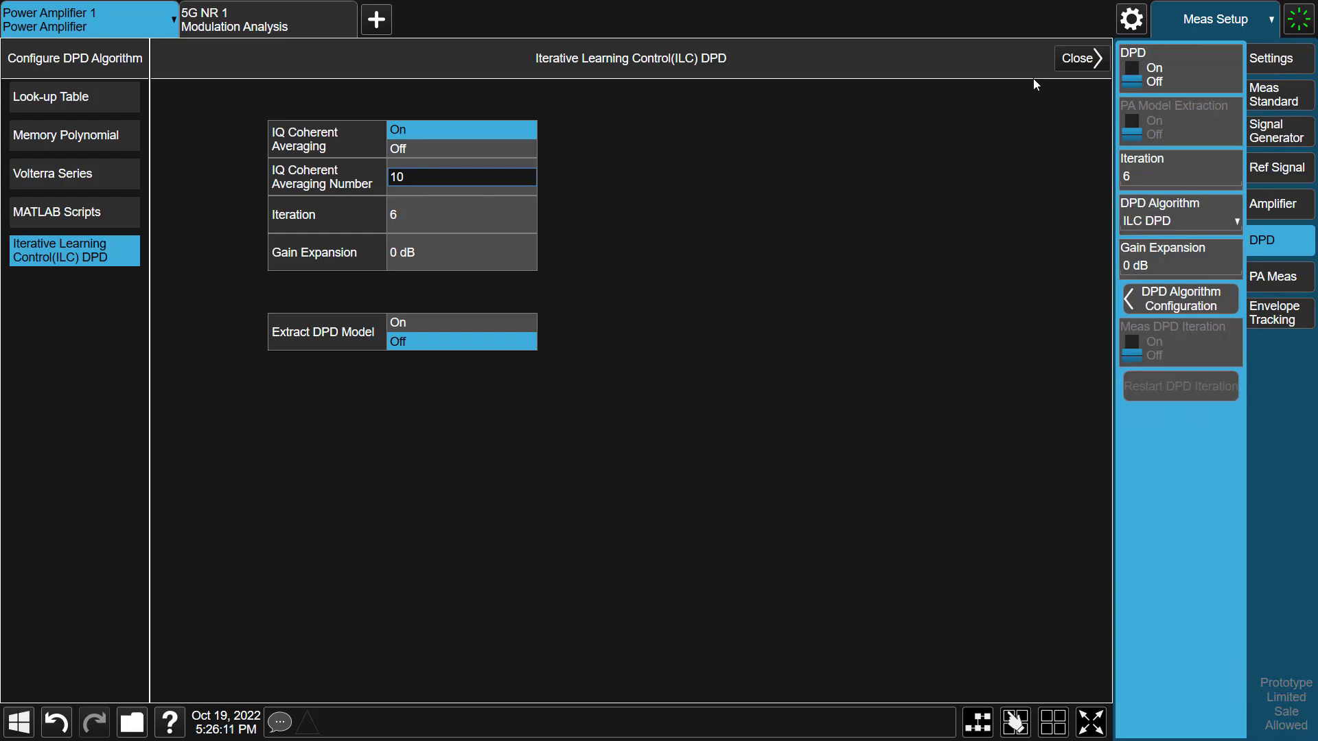
left_click(1077, 58)
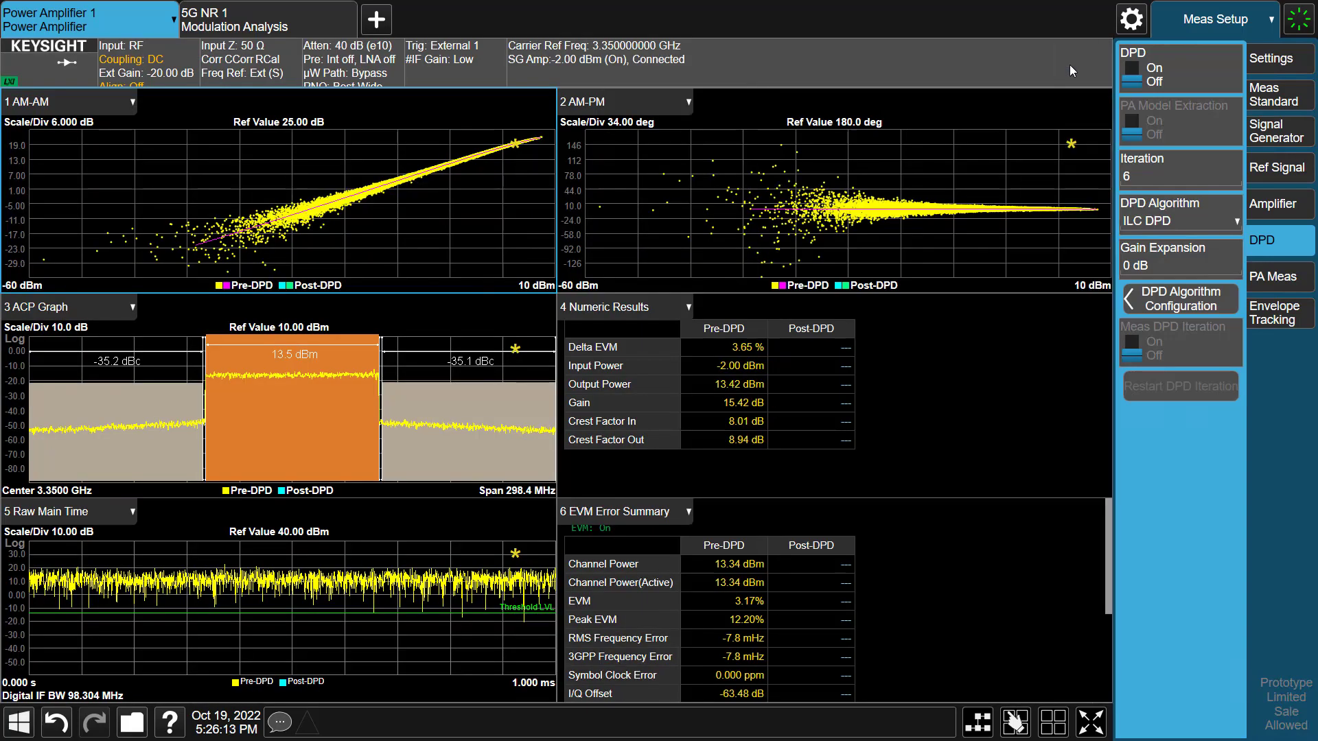
Restart the single measurement with DPD off, and run the ILC DPD iterations with DPD and Meas DPD Iteration turned on
left_click(64, 79)
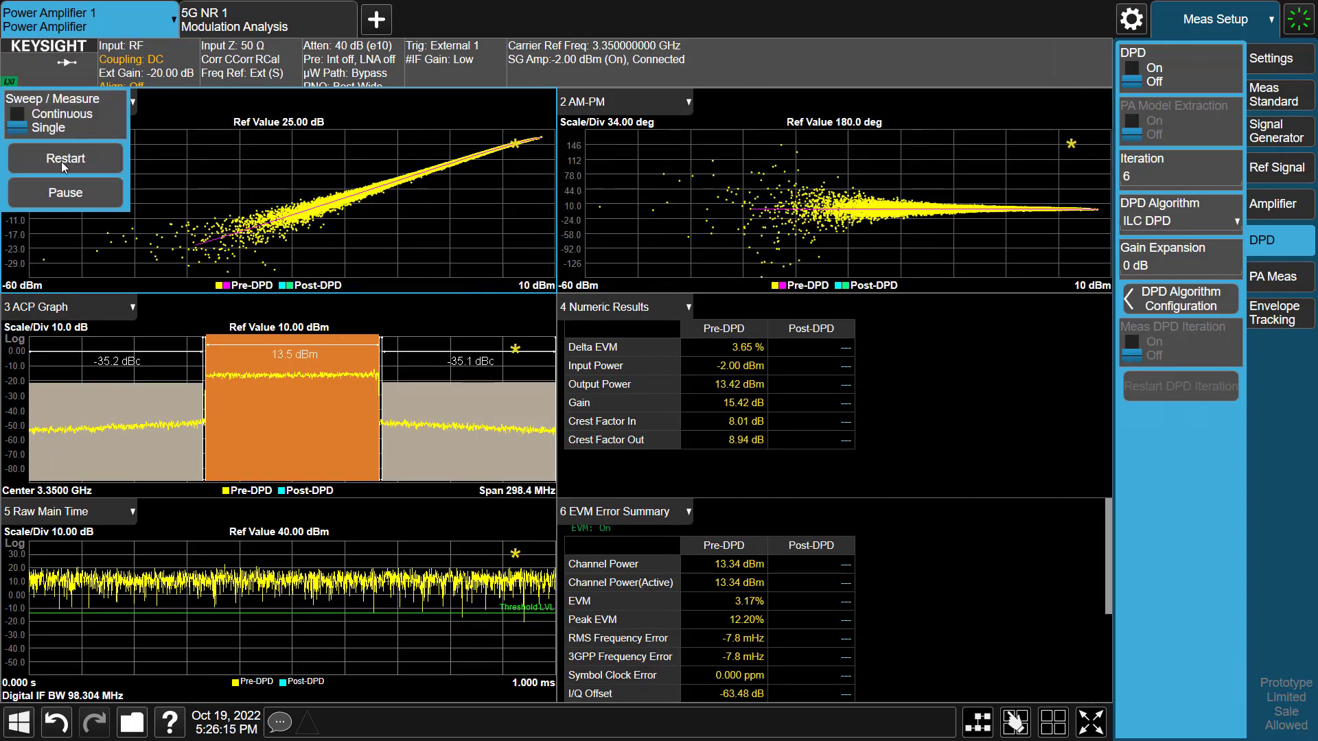
left_click(61, 162)
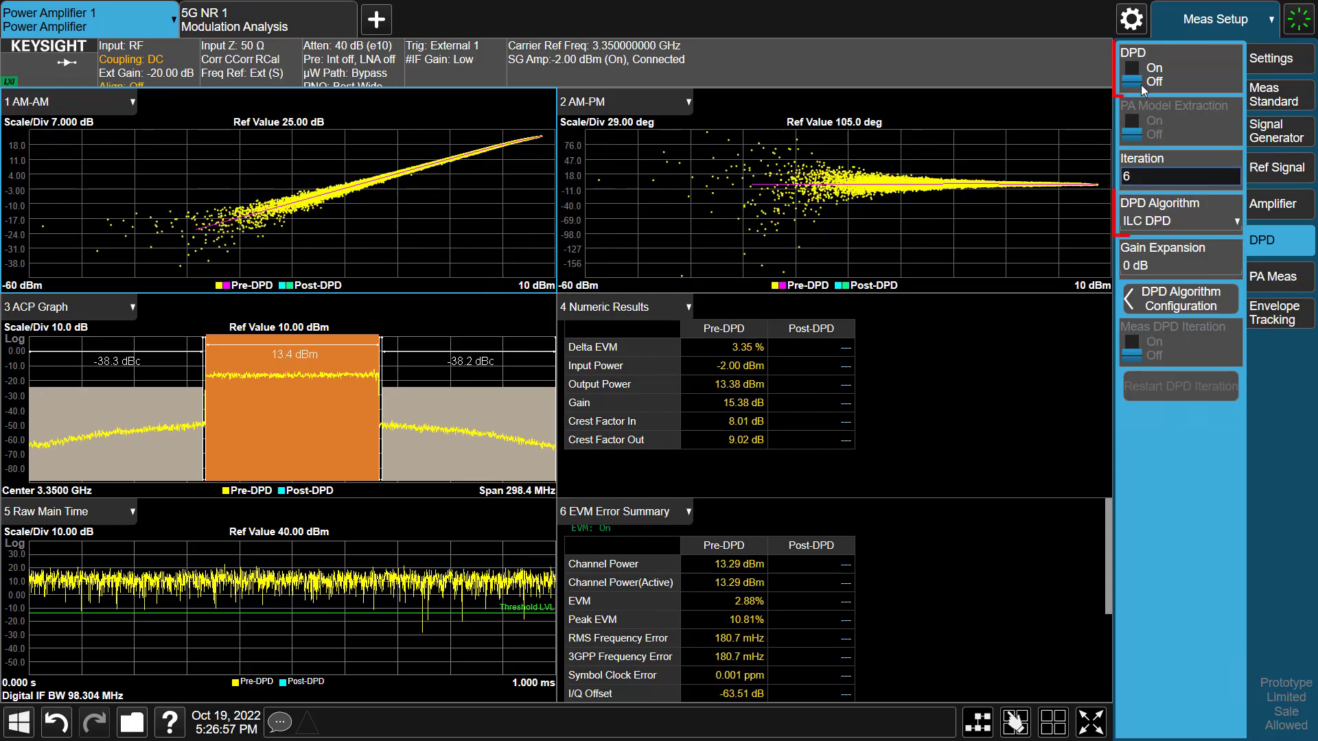
left_click(1141, 84)
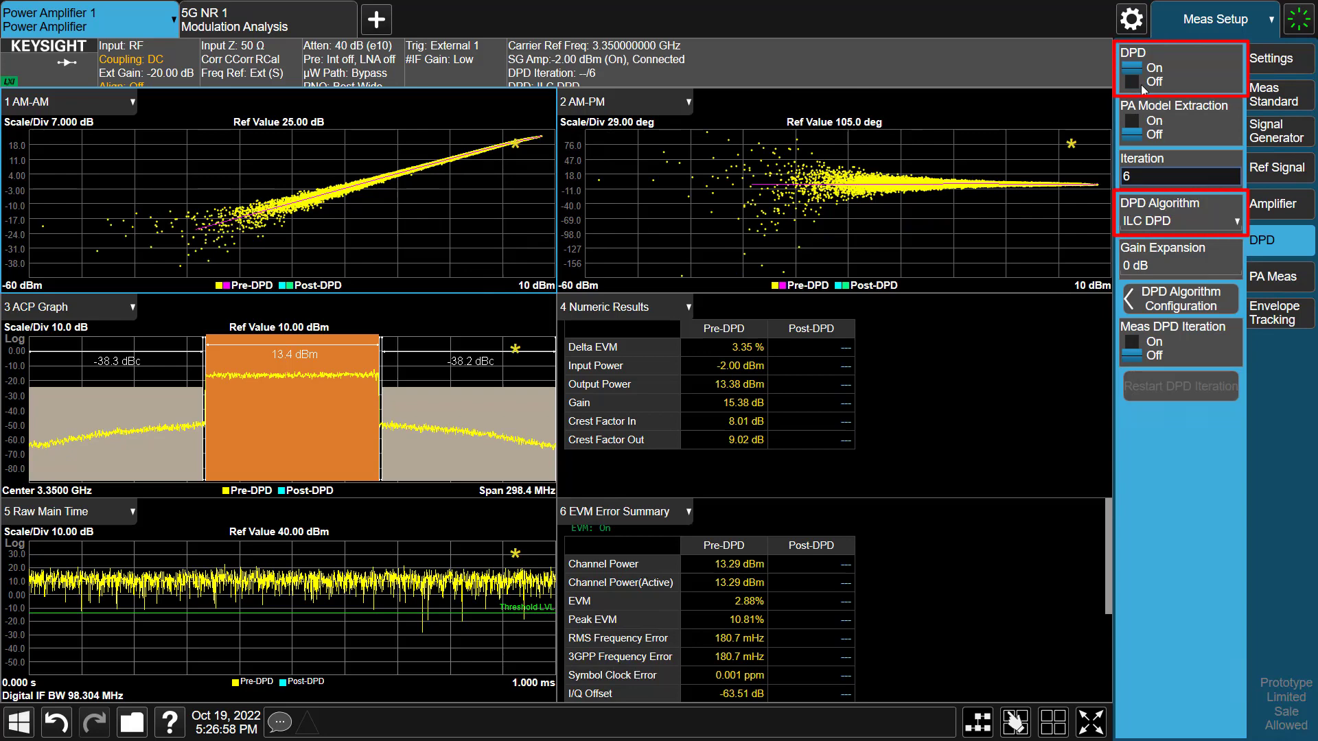
left_click(1134, 357)
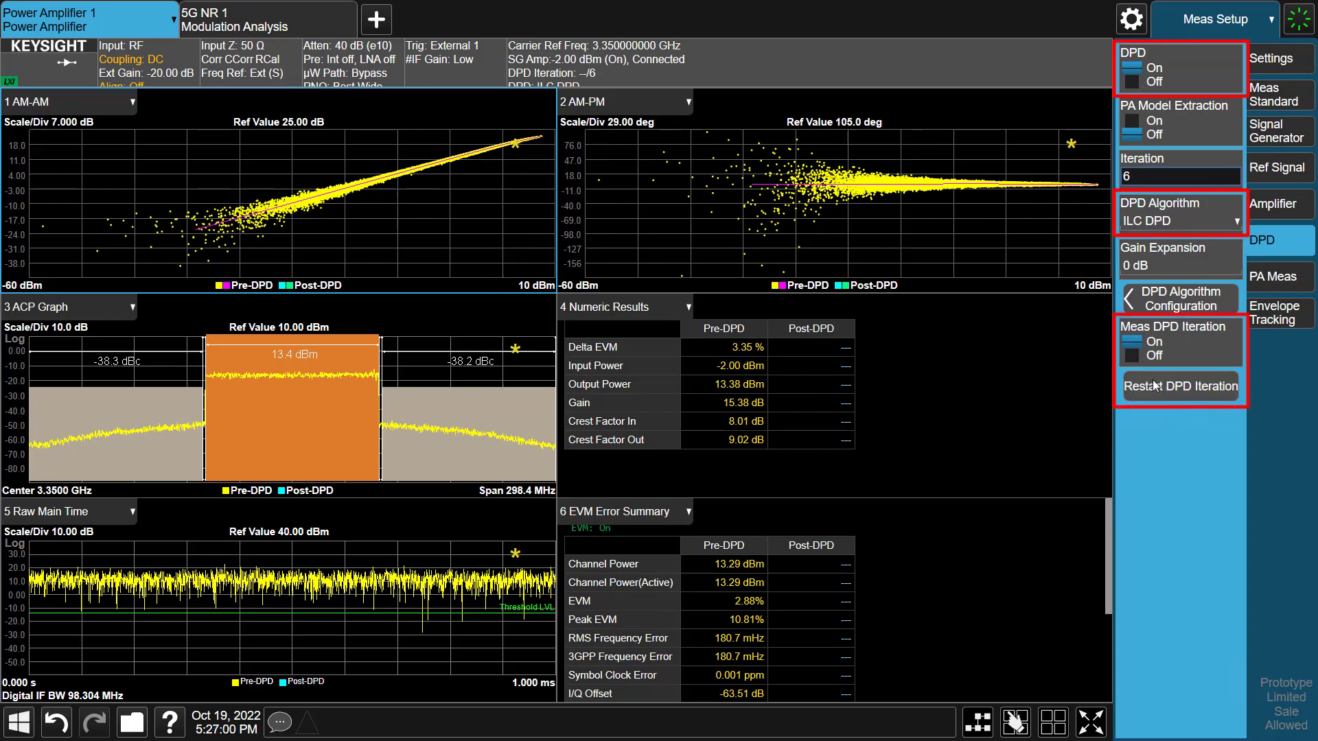
left_click(1151, 384)
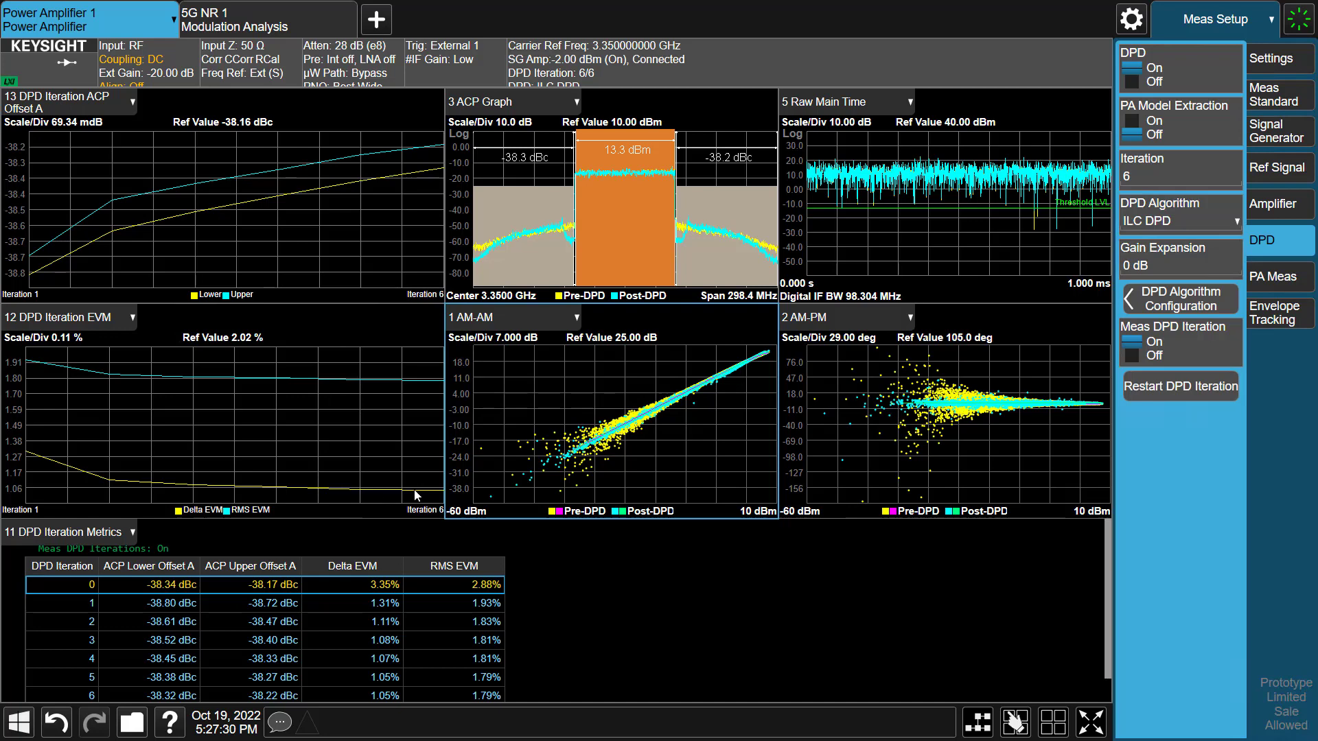
Enlarge the AM-AM, AM-PM and ACP graphs in turn to compare the pre-DPD and post-DPD traces
double_click(715, 430)
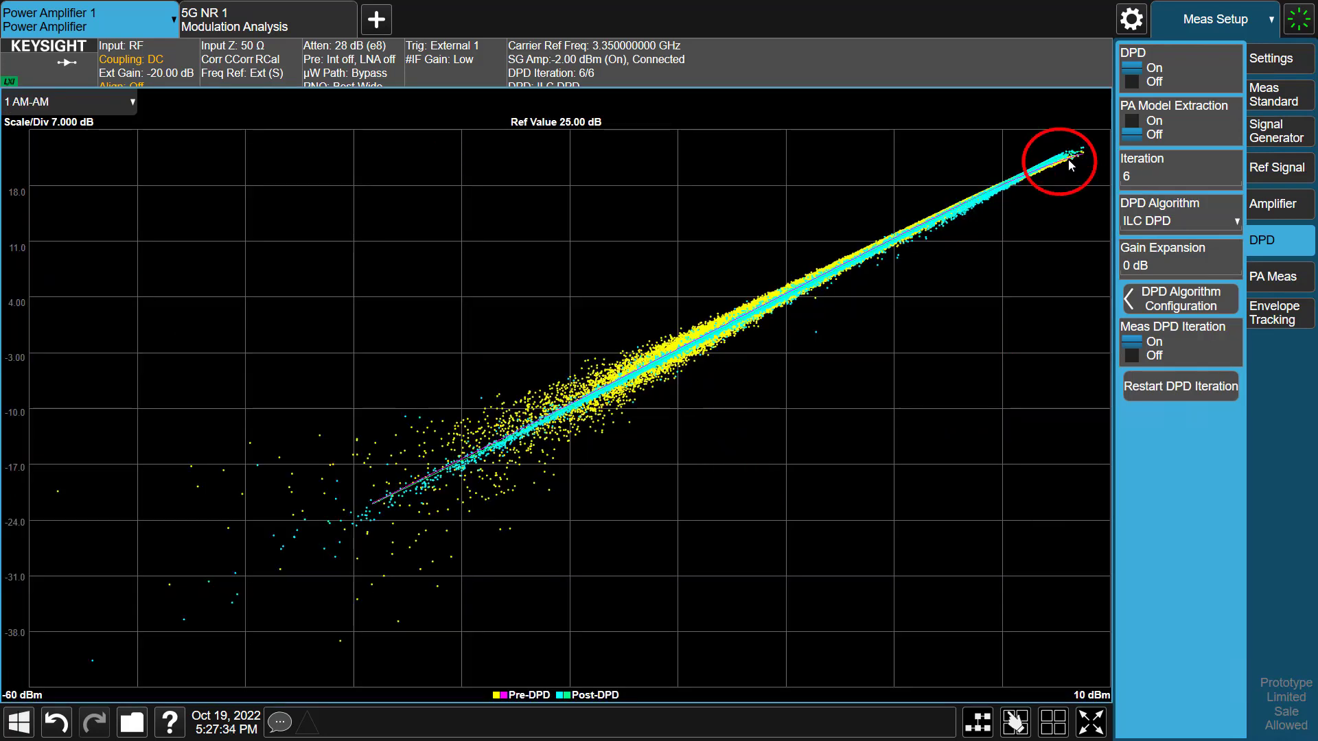
double_click(1003, 241)
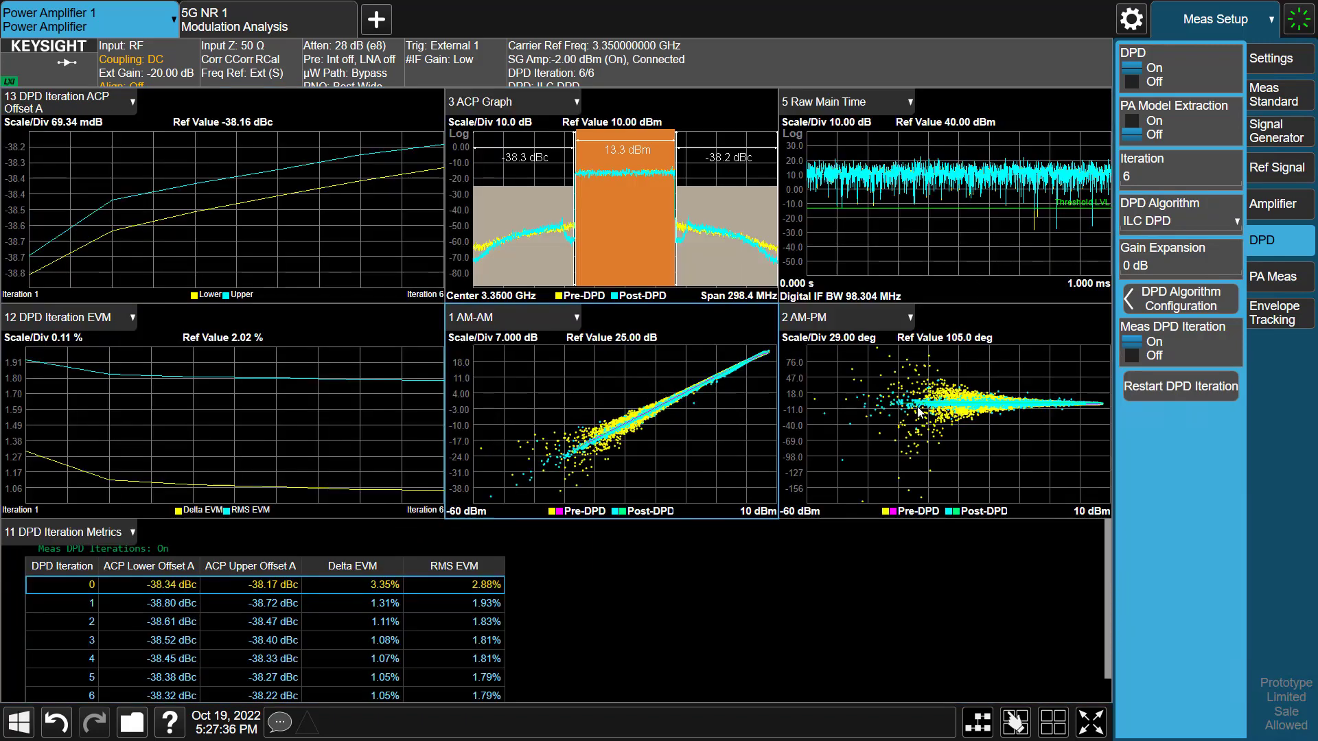
double_click(941, 430)
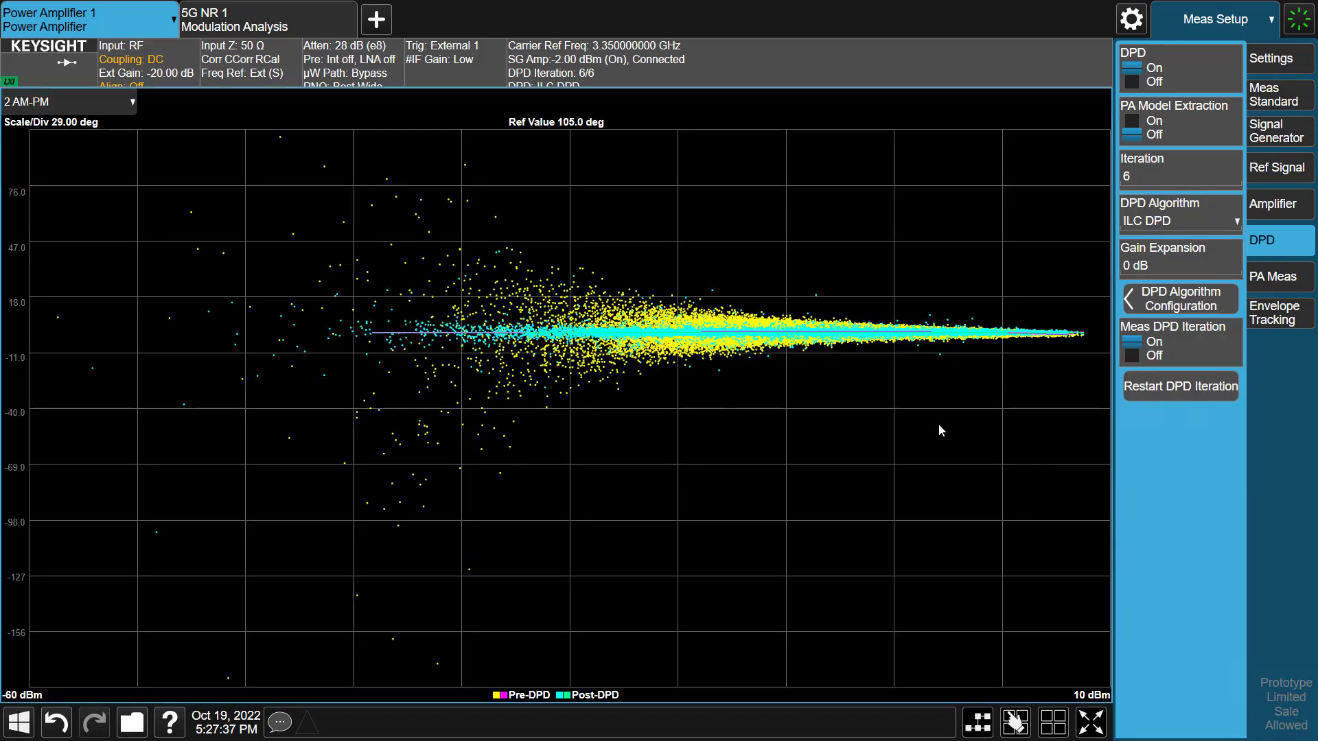
double_click(972, 406)
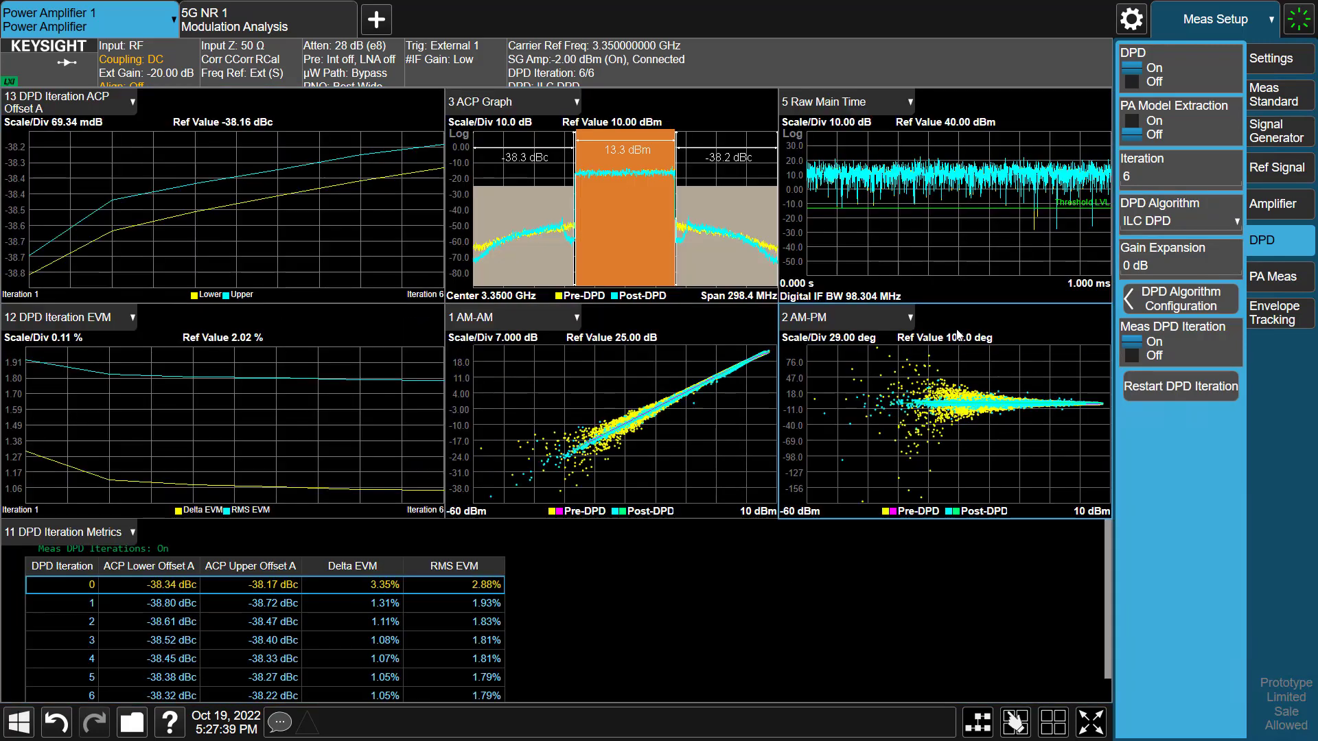
double_click(561, 254)
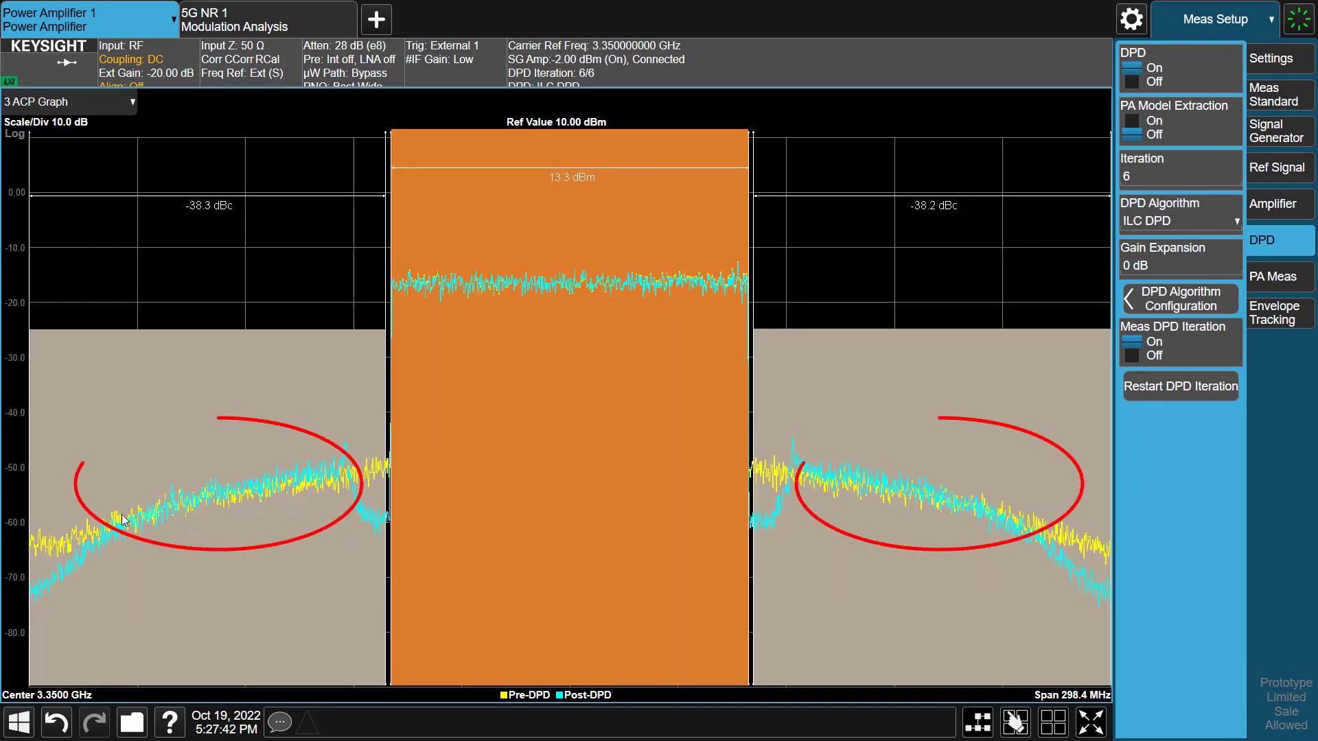
double_click(826, 558)
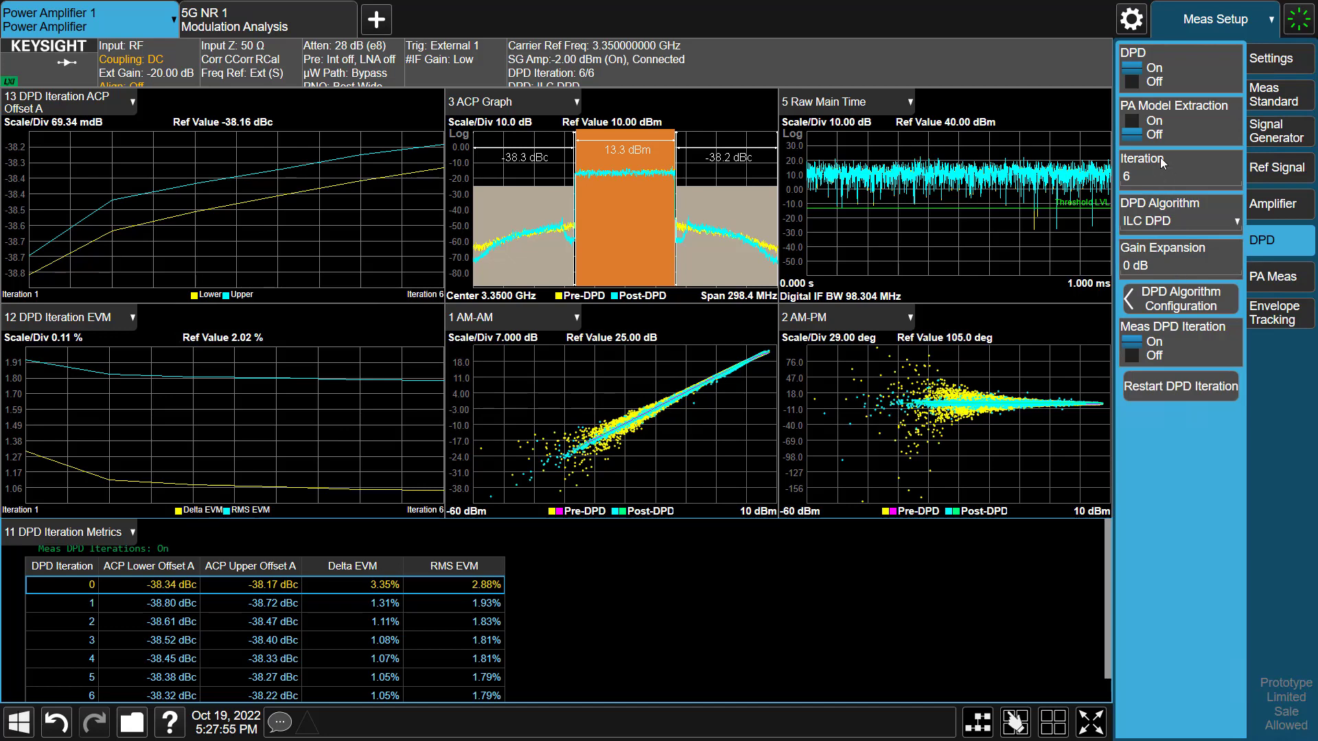
Turn off DPD and set the reference waveform's resampling ratio to 3 with automatic ratio selection disabled
left_click(1133, 83)
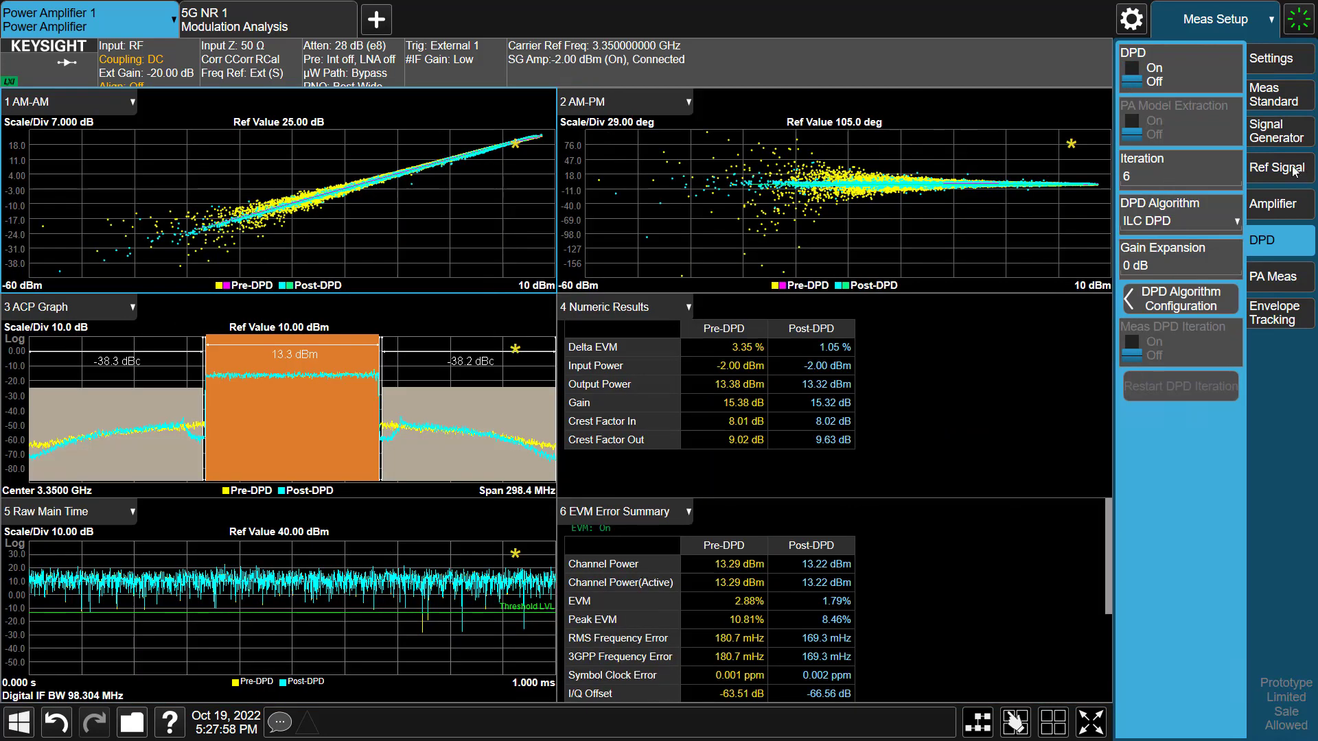
left_click(1294, 172)
left_click(1180, 326)
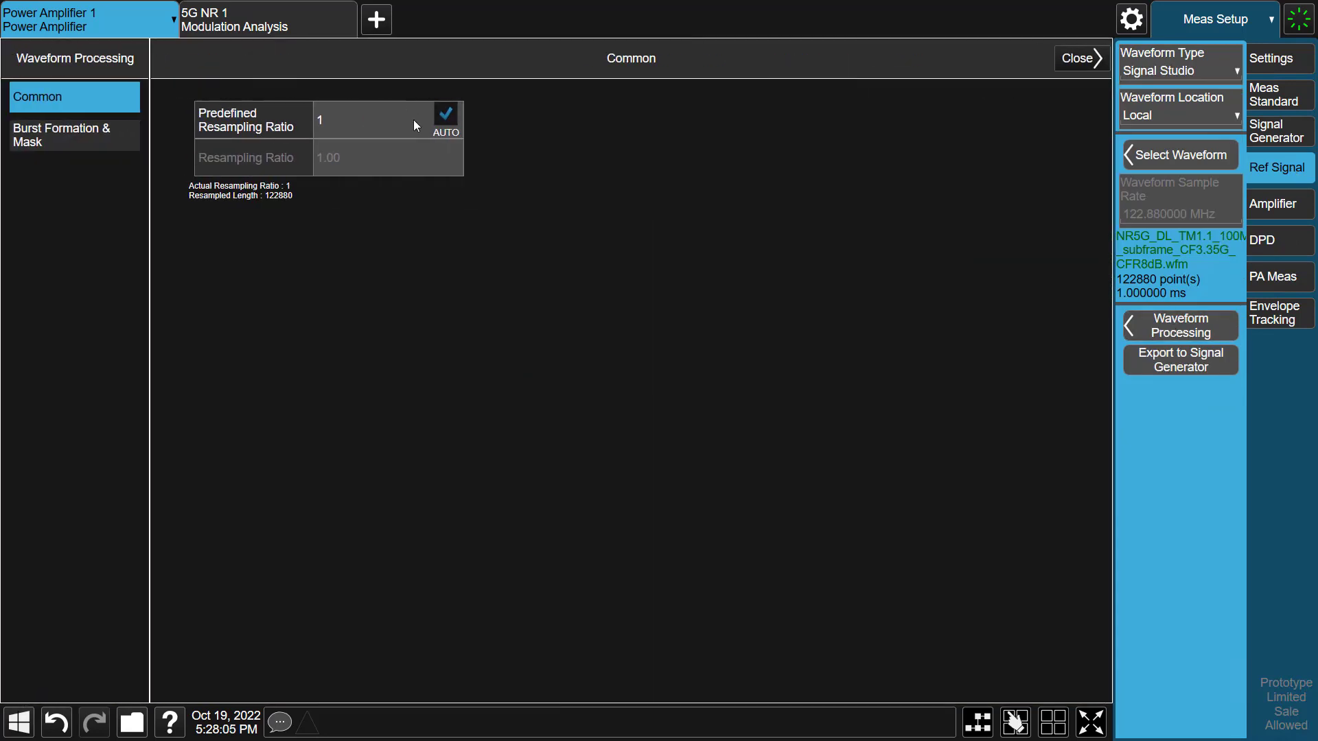
left_click(451, 121)
left_click(339, 164)
left_click(586, 267)
left_click(668, 137)
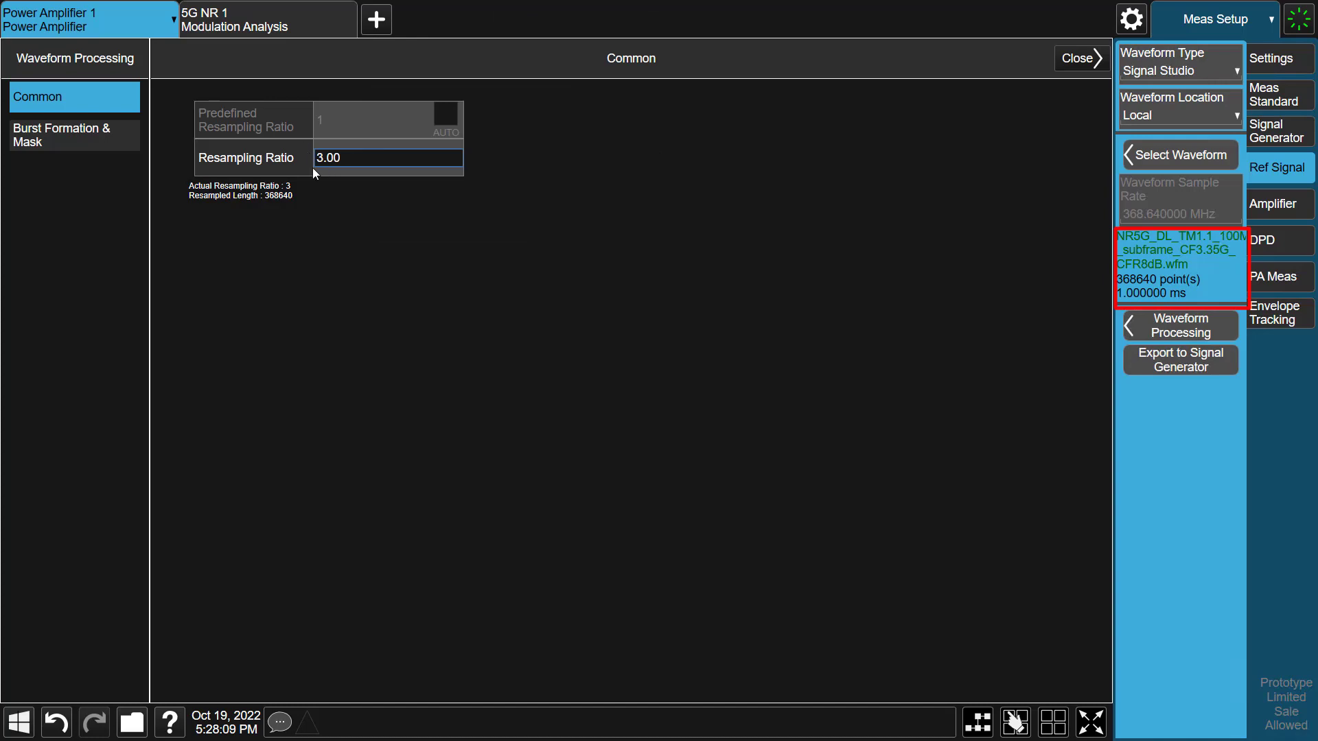
left_click(1093, 61)
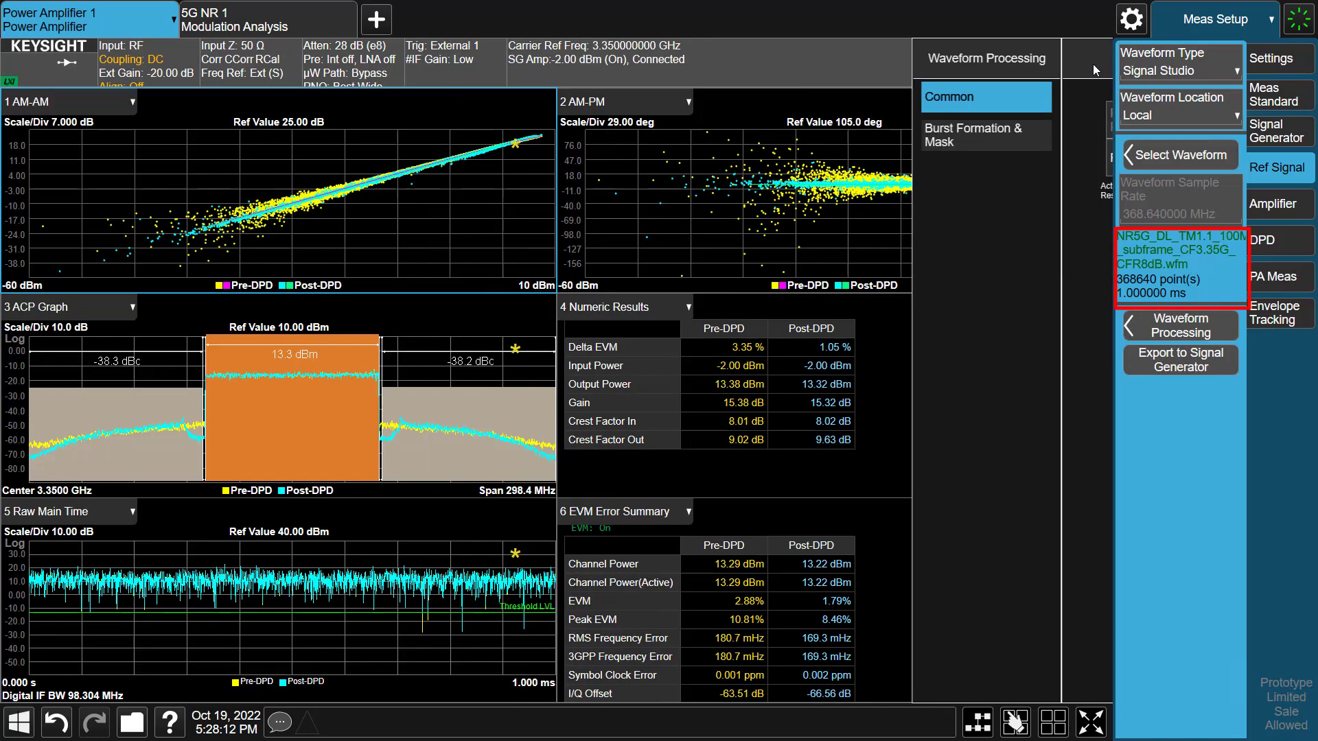
Remeasure the amplifier without DPD using the resampled waveform, and run the DPD iterations again with Meas DPD Iteration on
left_click(62, 62)
left_click(69, 155)
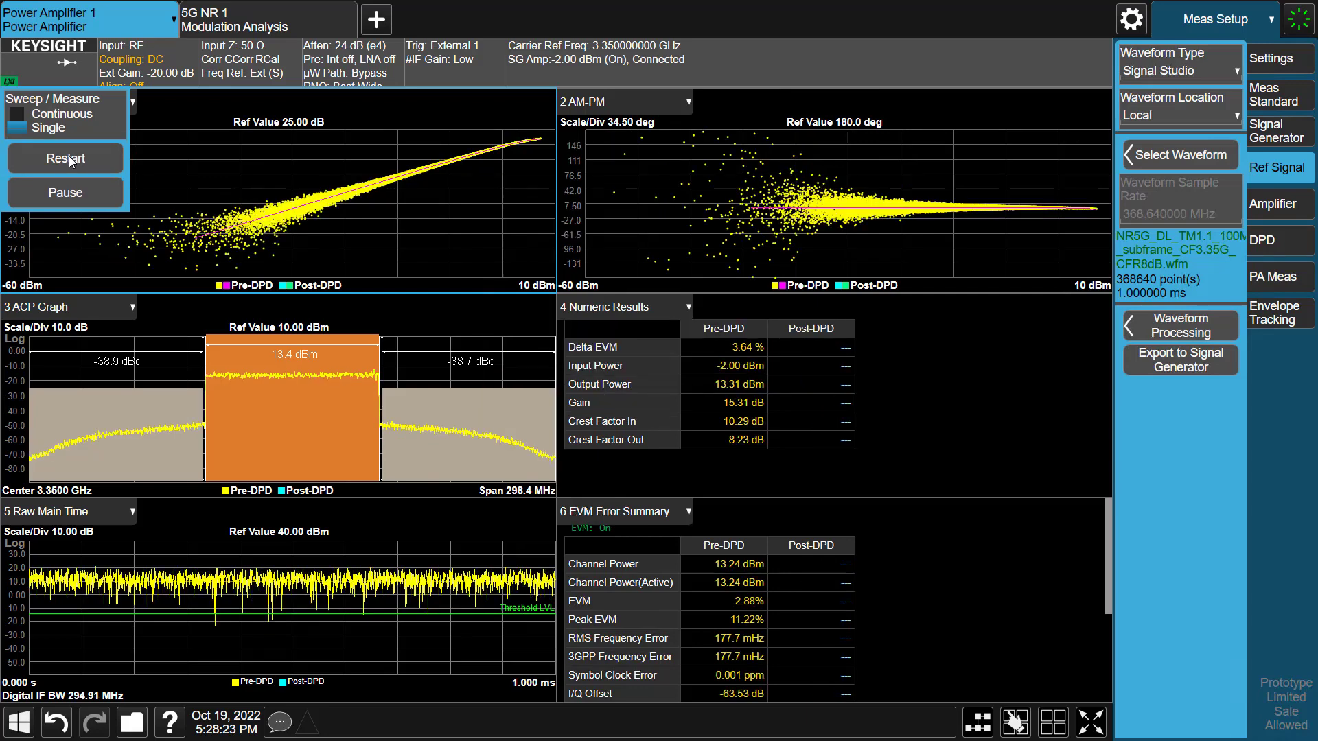
left_click(1263, 244)
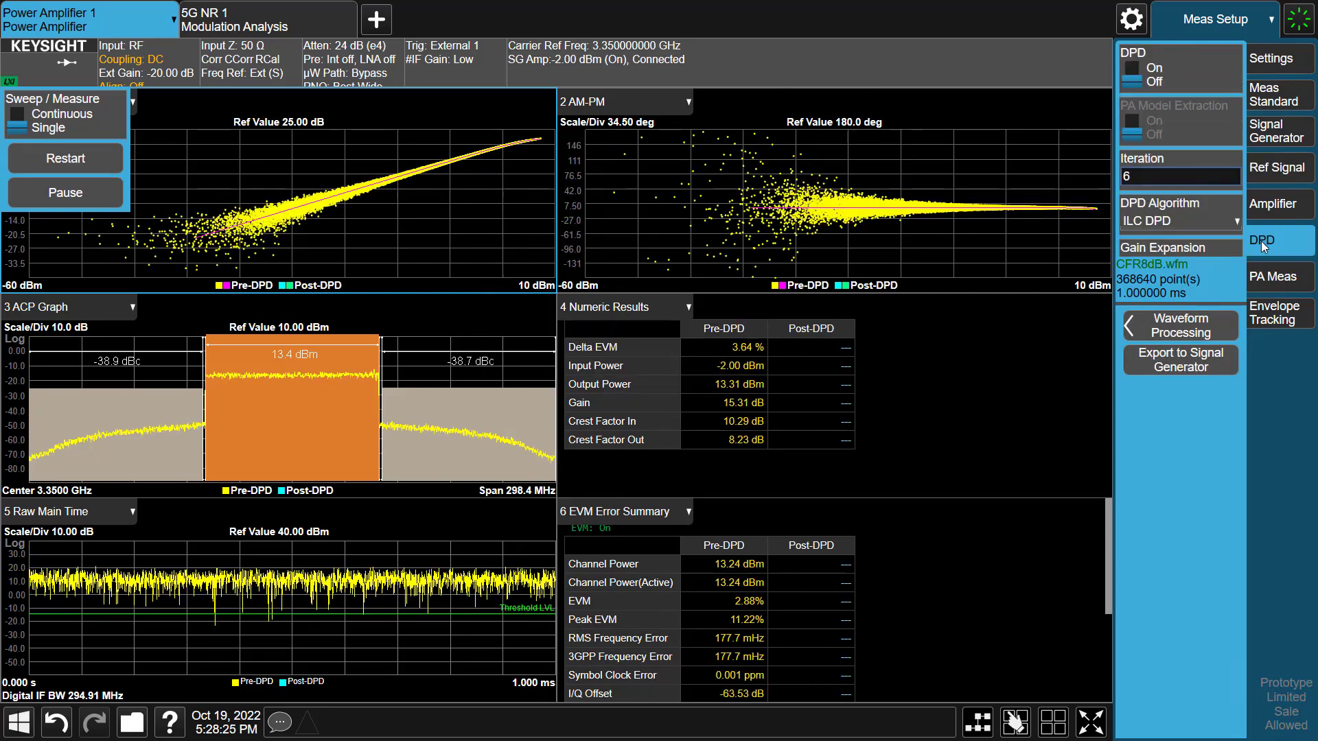
left_click(1136, 84)
left_click(1156, 342)
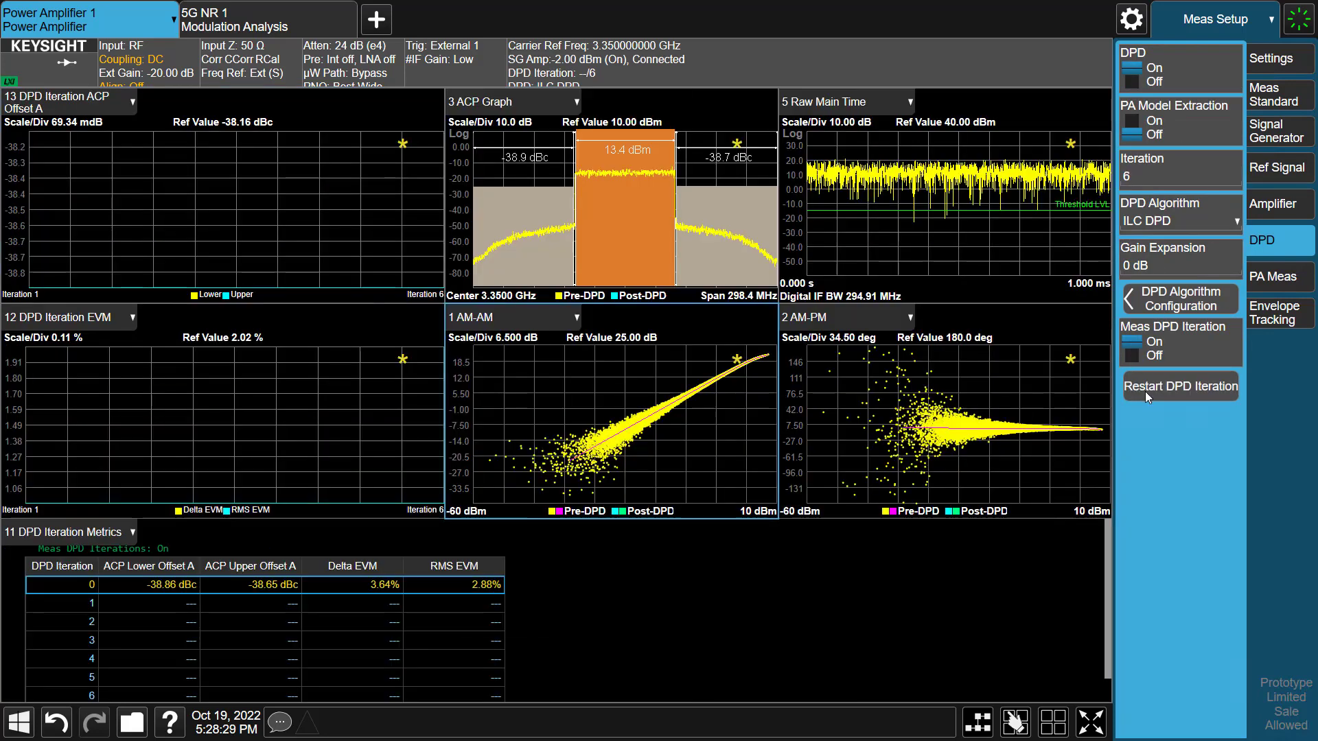
left_click(1146, 392)
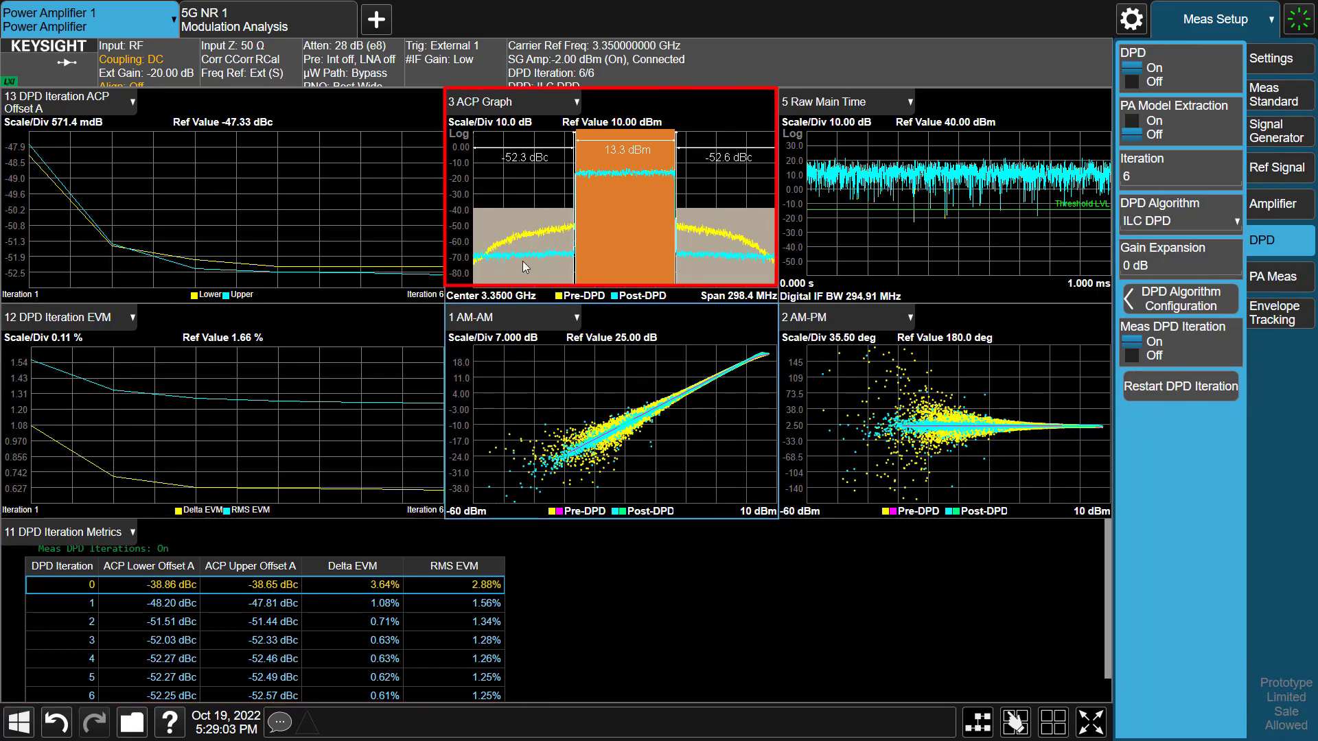
Enlarge the ACP graph to compare adjacent-channel power before and after DPD with the resampled waveform
double_click(736, 273)
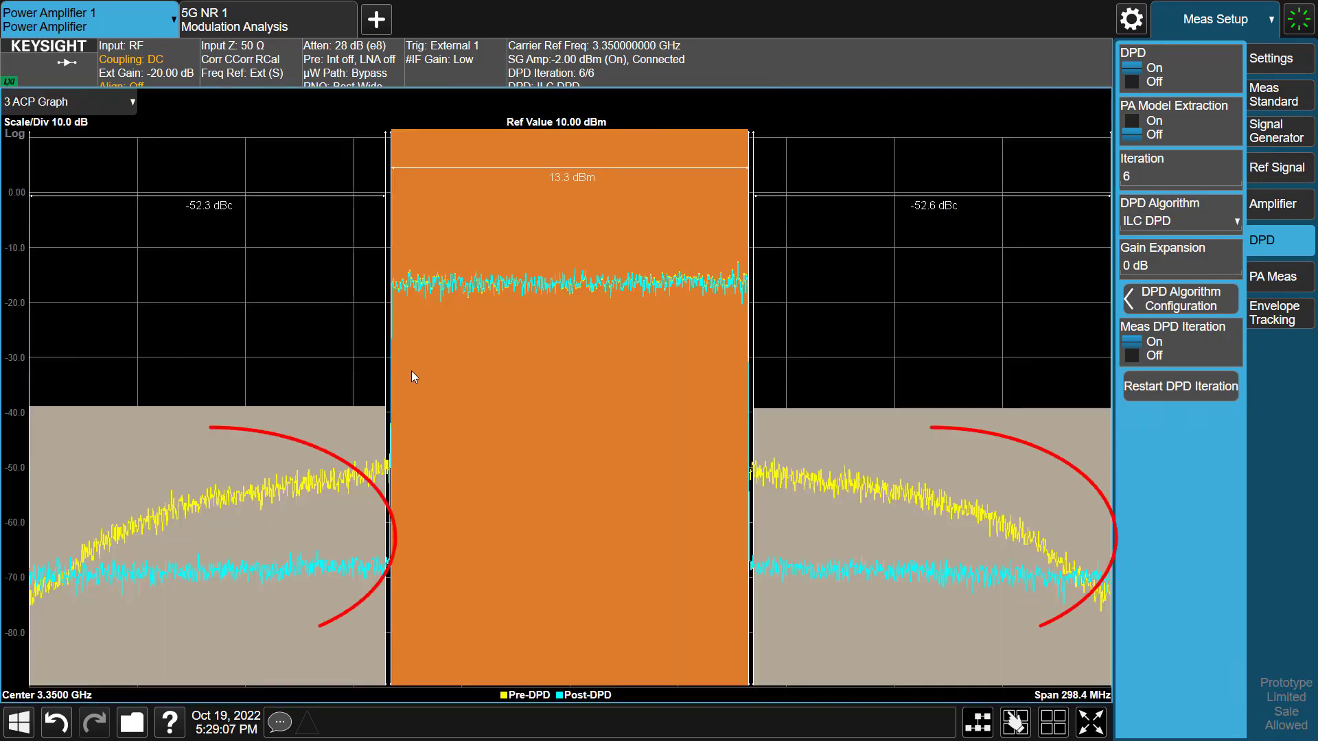
double_click(859, 539)
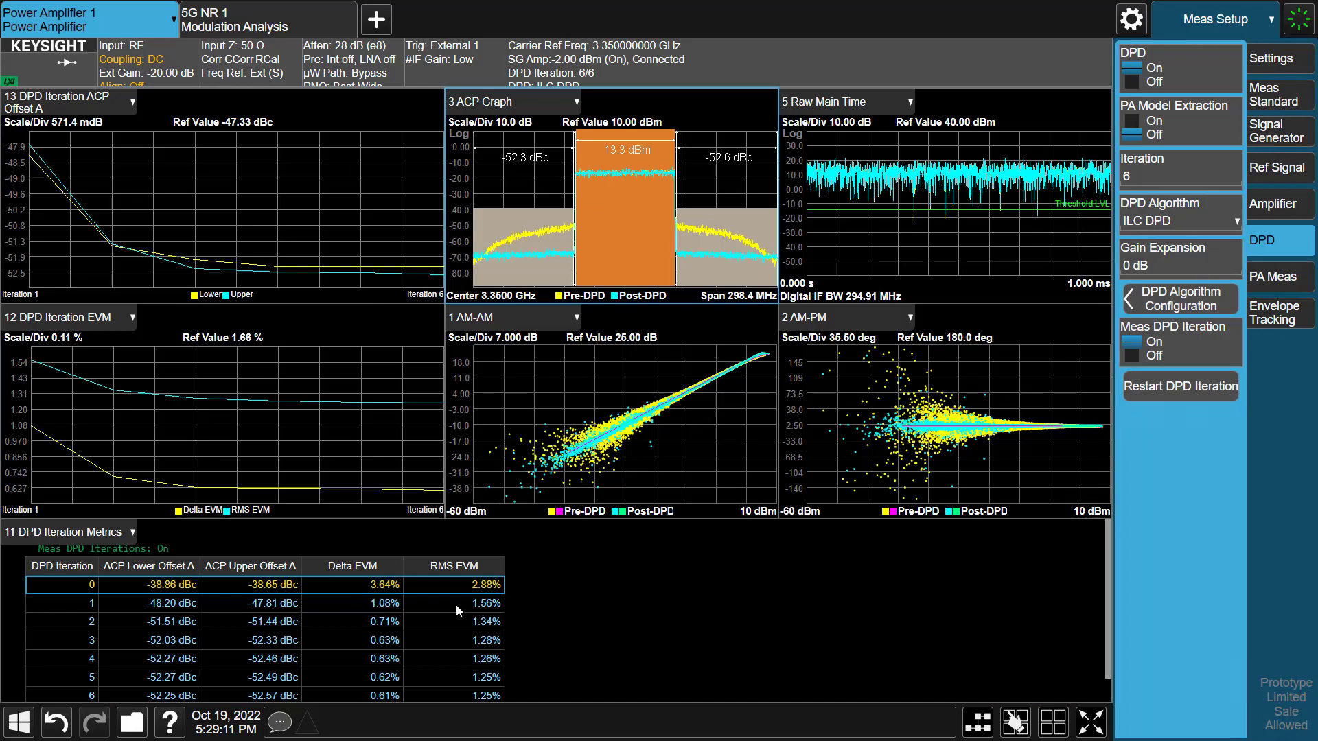
Enlarge the DPD Iteration Metrics table to review it, and turn off IQ Coherent Averaging in the ILC DPD algorithm configuration
double_click(577, 605)
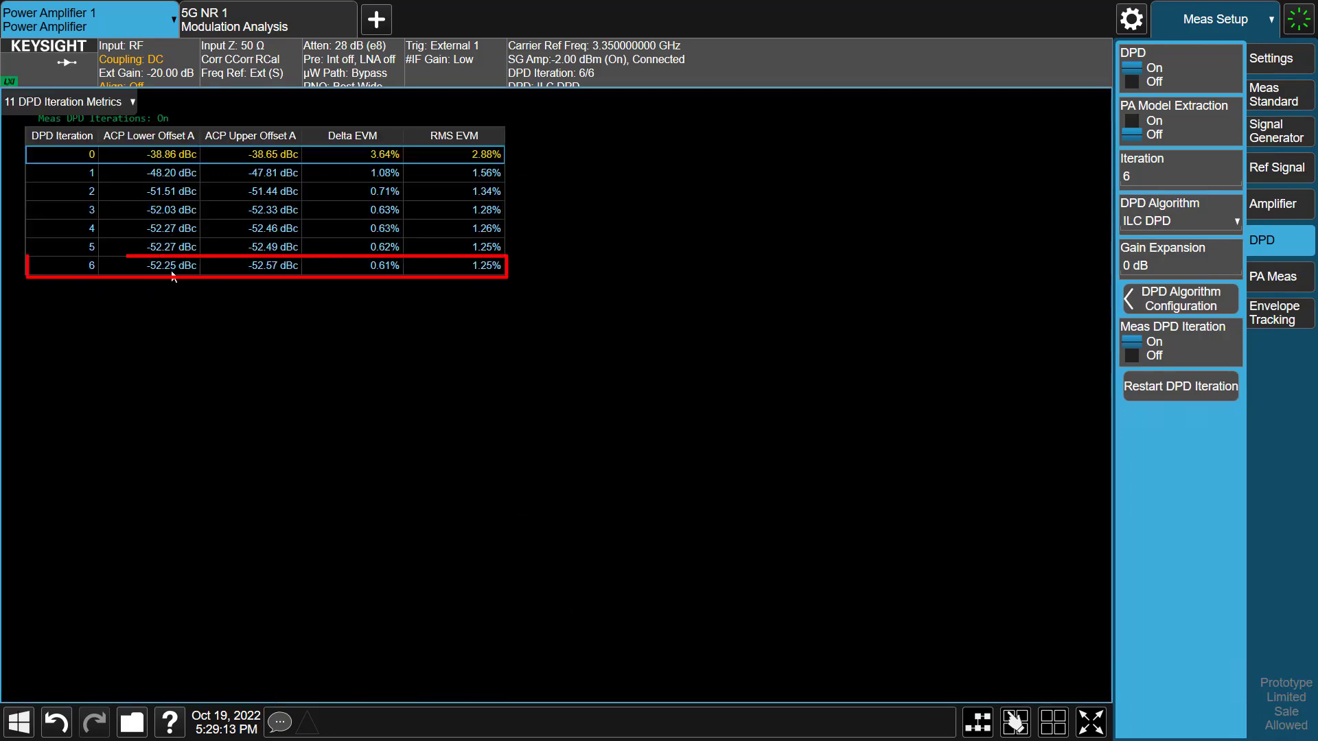
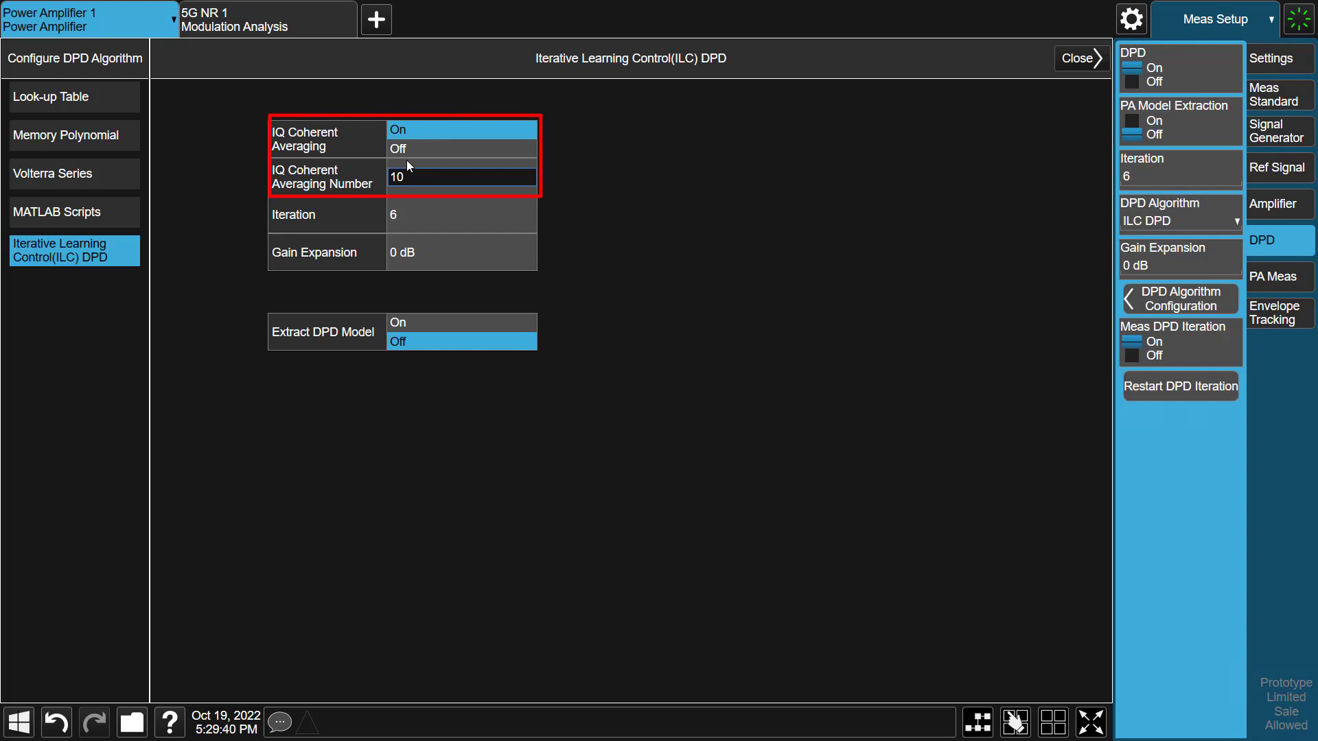
left_click(409, 150)
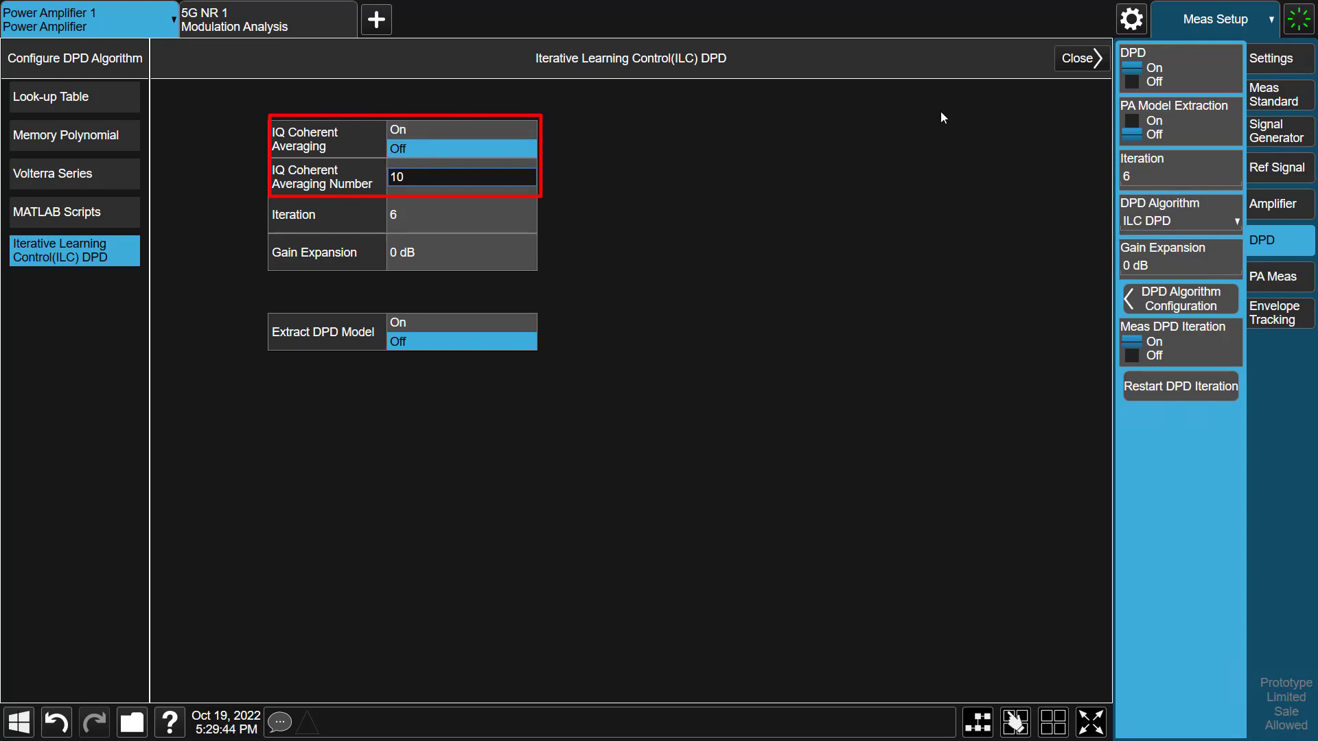
left_click(1076, 60)
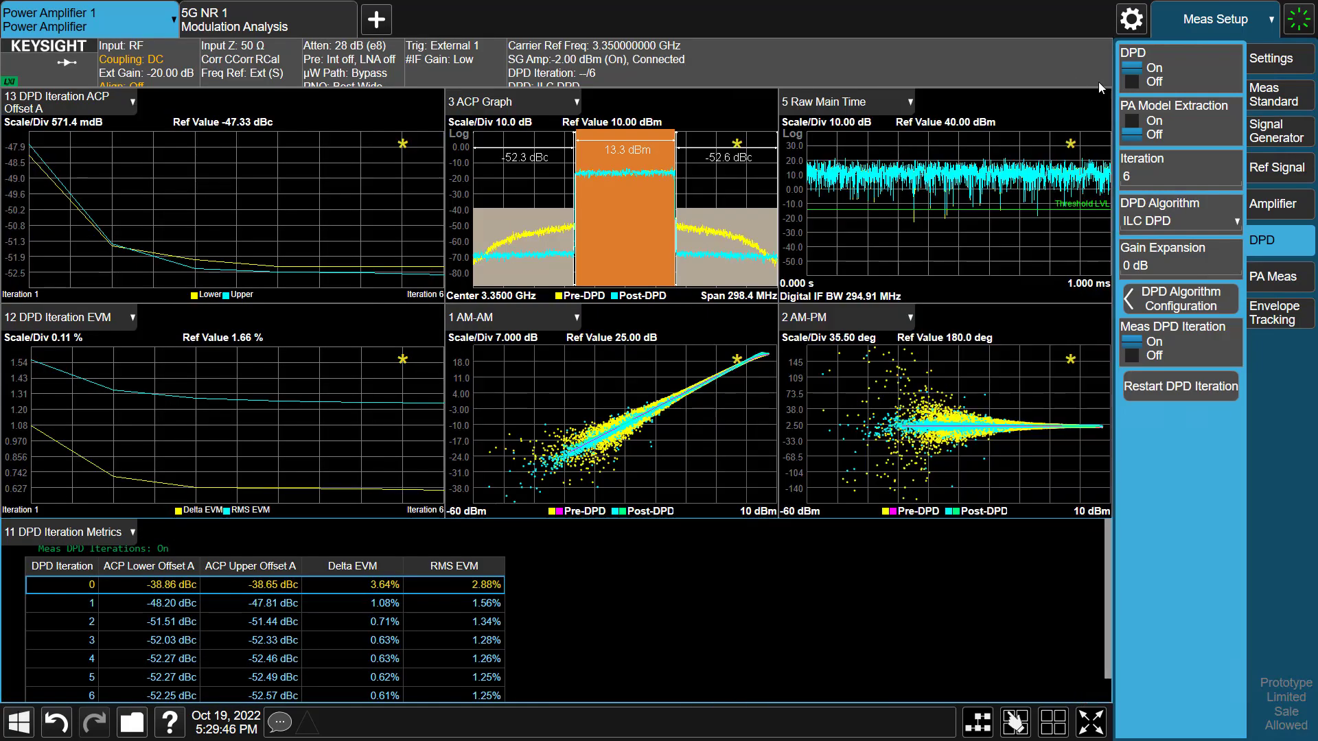
Remeasure the amplifier with DPD off, and run the DPD iterations again with Meas DPD Iteration on and without IQ coherent averaging
left_click(1140, 82)
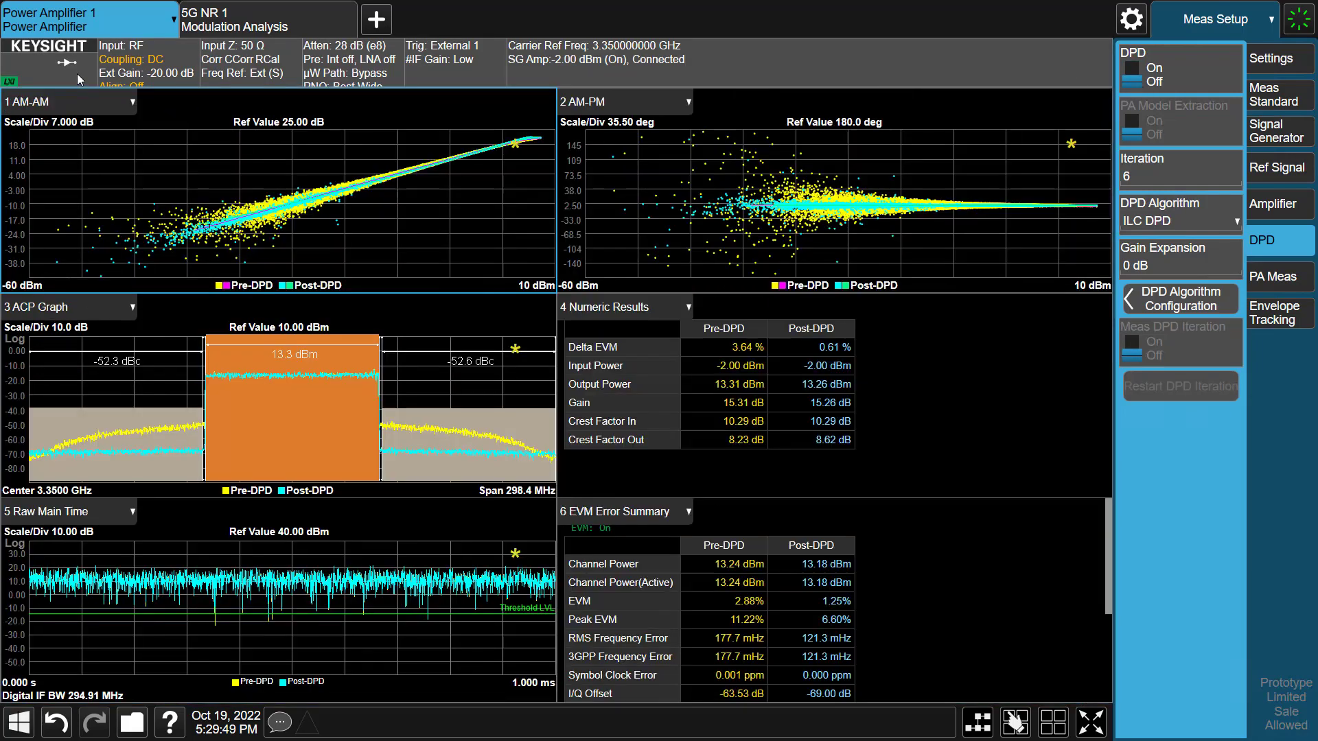
left_click(79, 79)
left_click(83, 159)
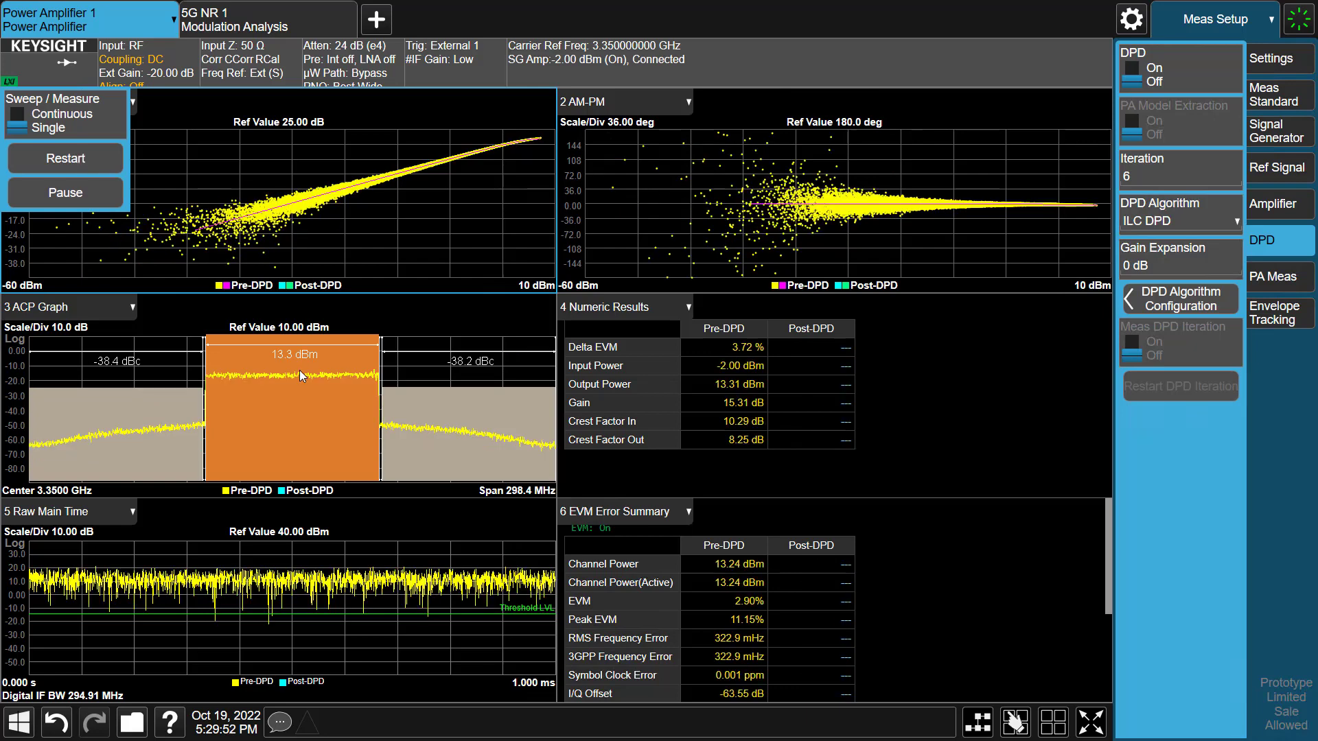
left_click(1143, 86)
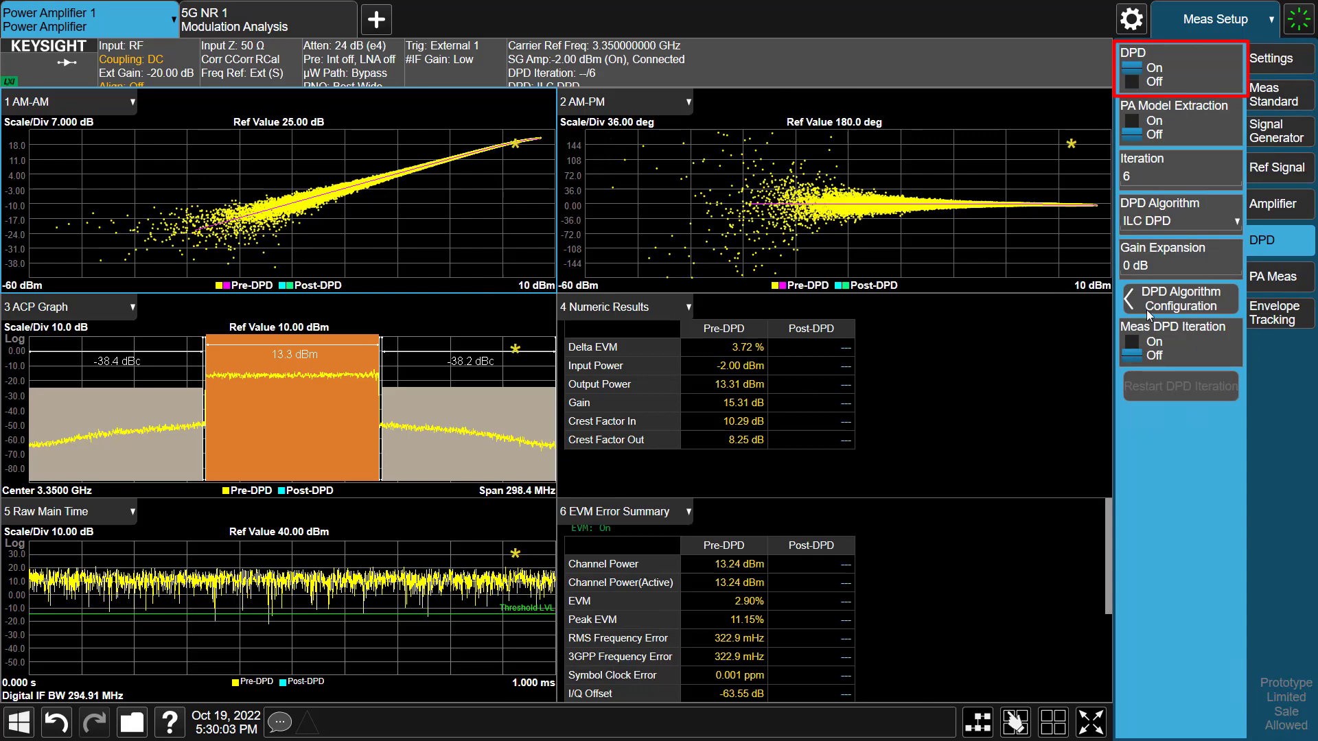
left_click(1137, 359)
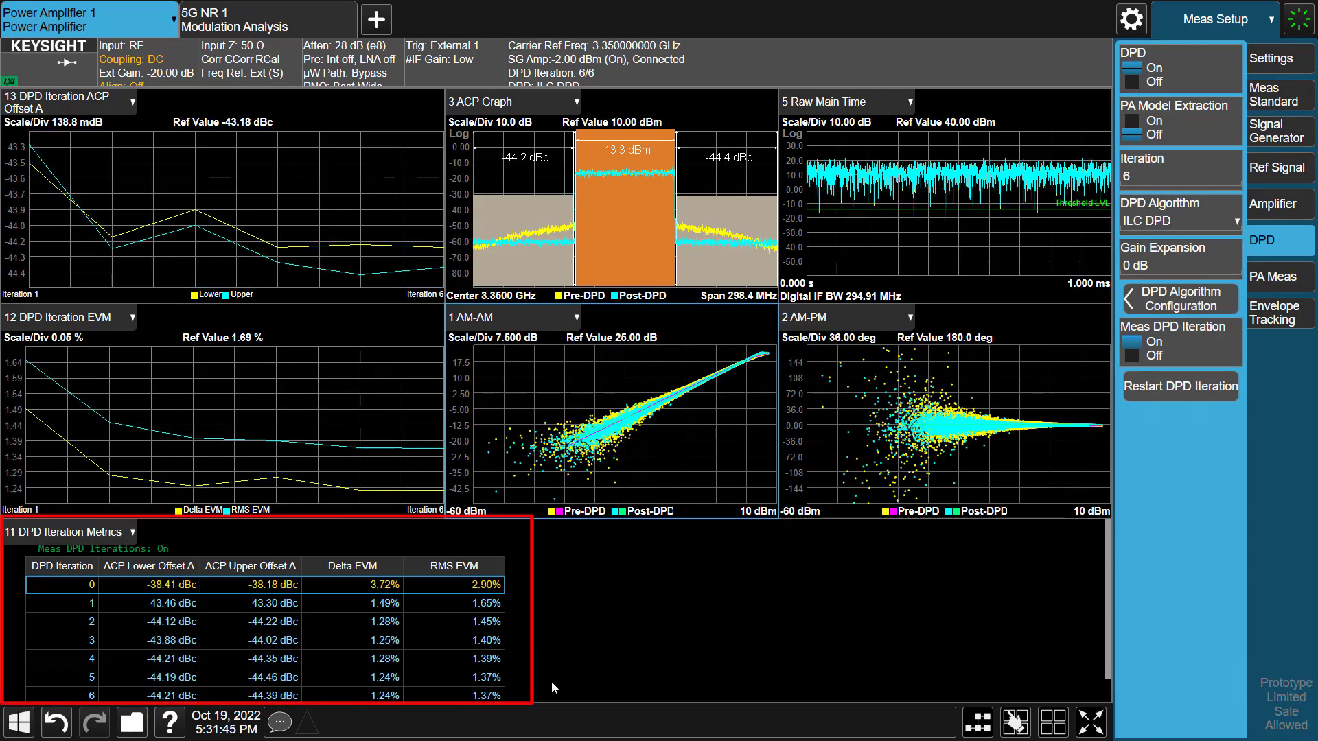
Enlarge the DPD Iteration Metrics table to examine ACP and EVM per iteration without IQ coherent averaging
double_click(592, 688)
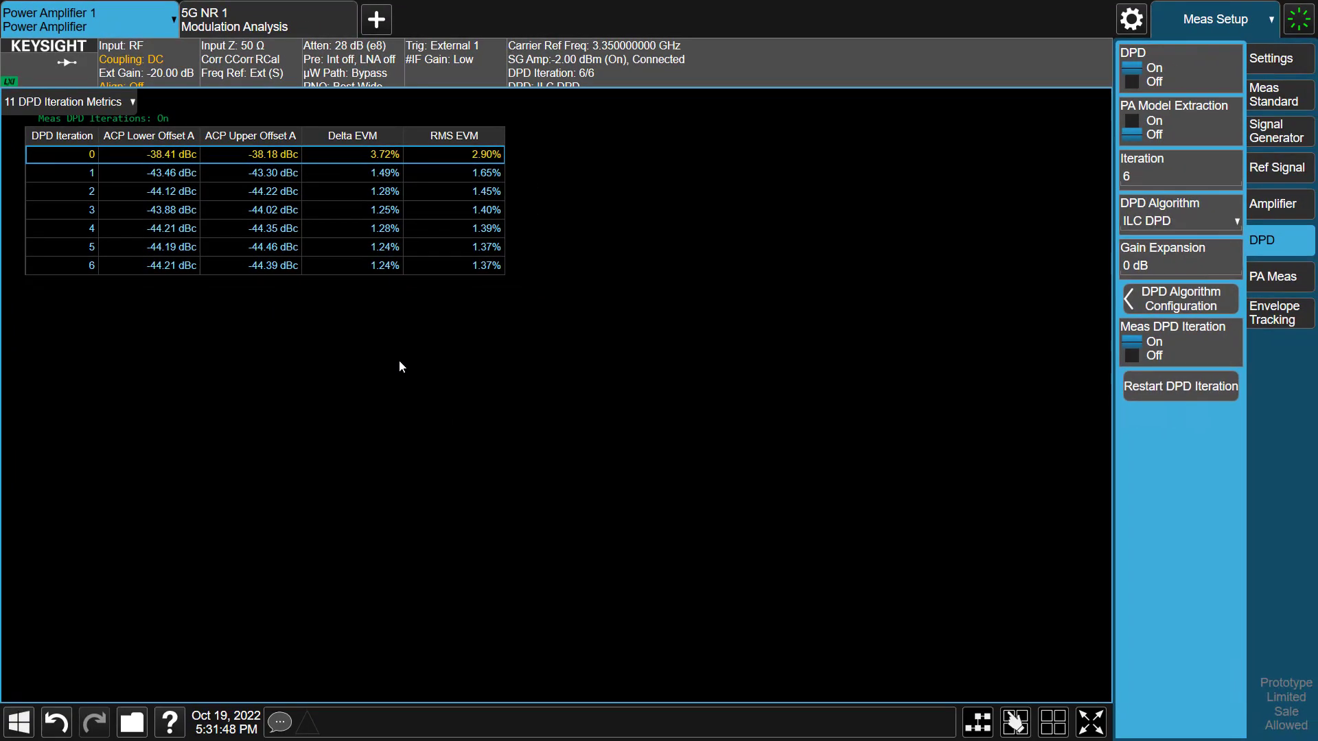
double_click(402, 376)
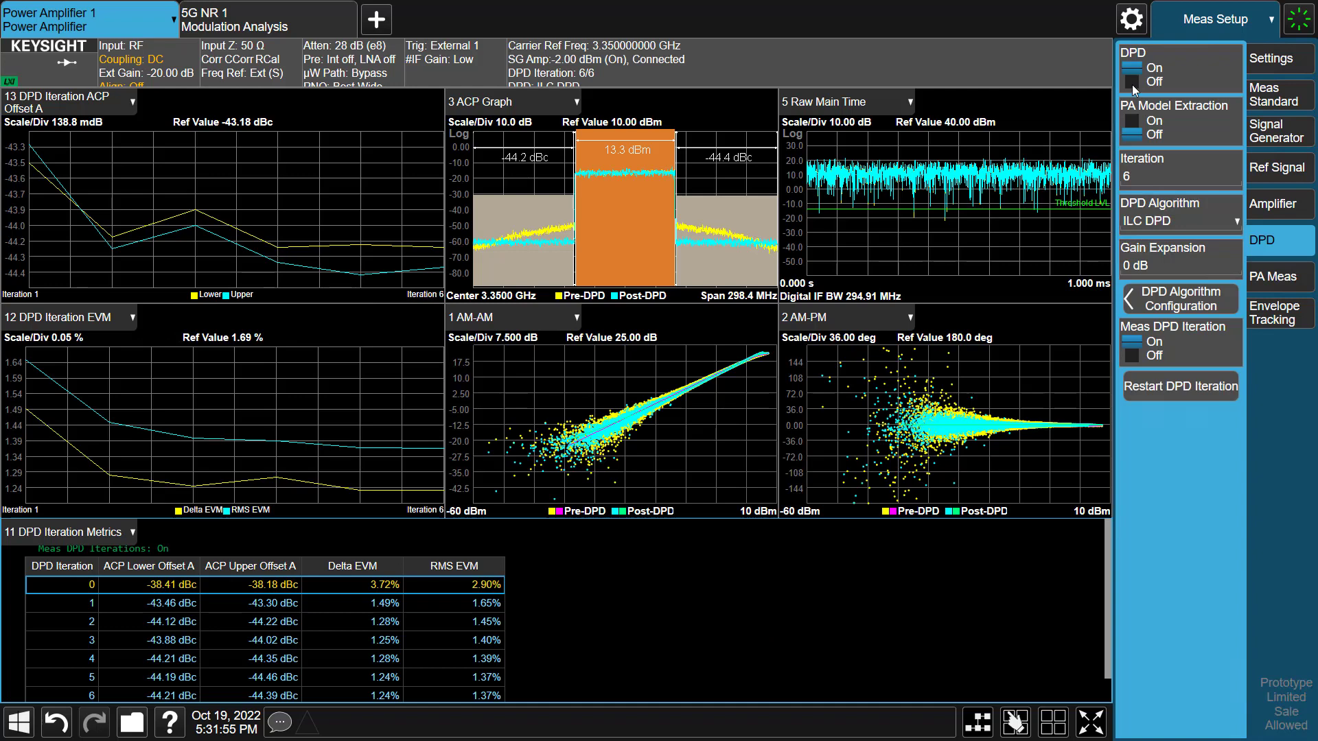
Turn off DPD and configure the ILC algorithm with IQ Coherent Averaging on and a gain expansion of 2 dB
left_click(1133, 85)
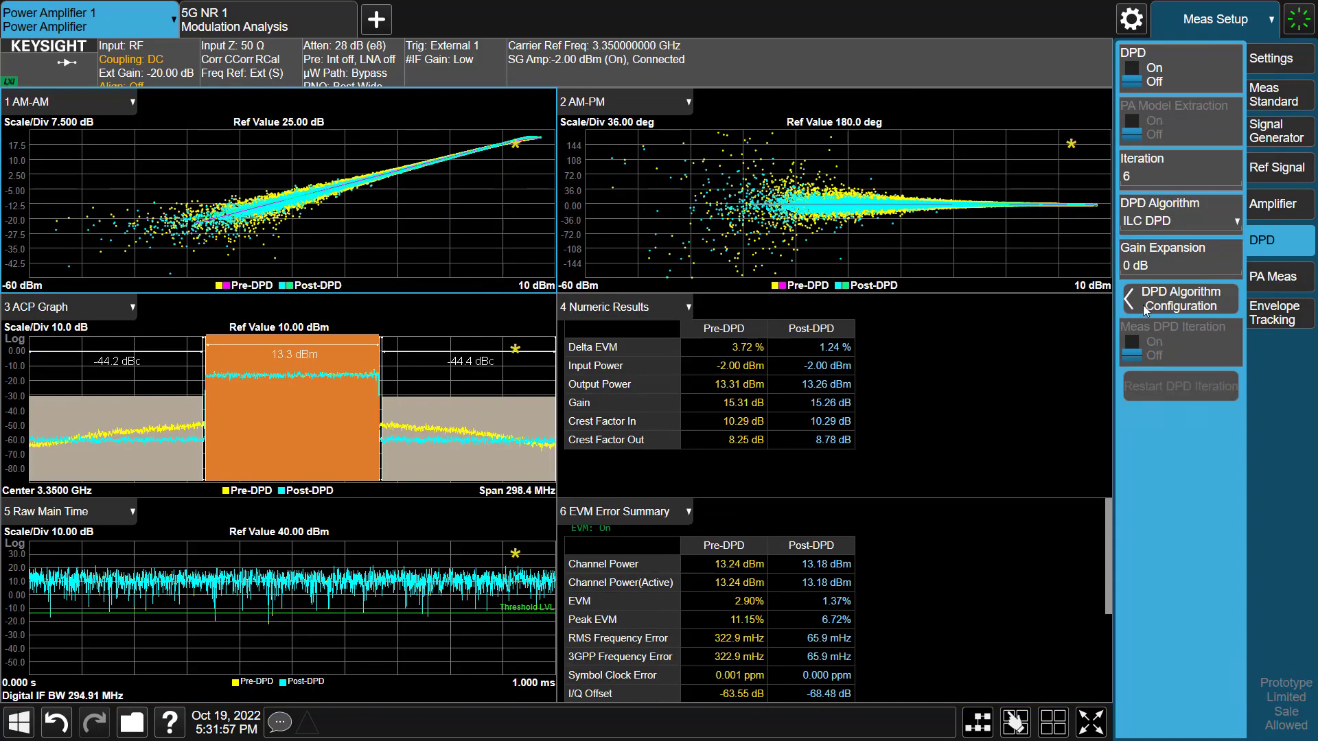
left_click(1146, 309)
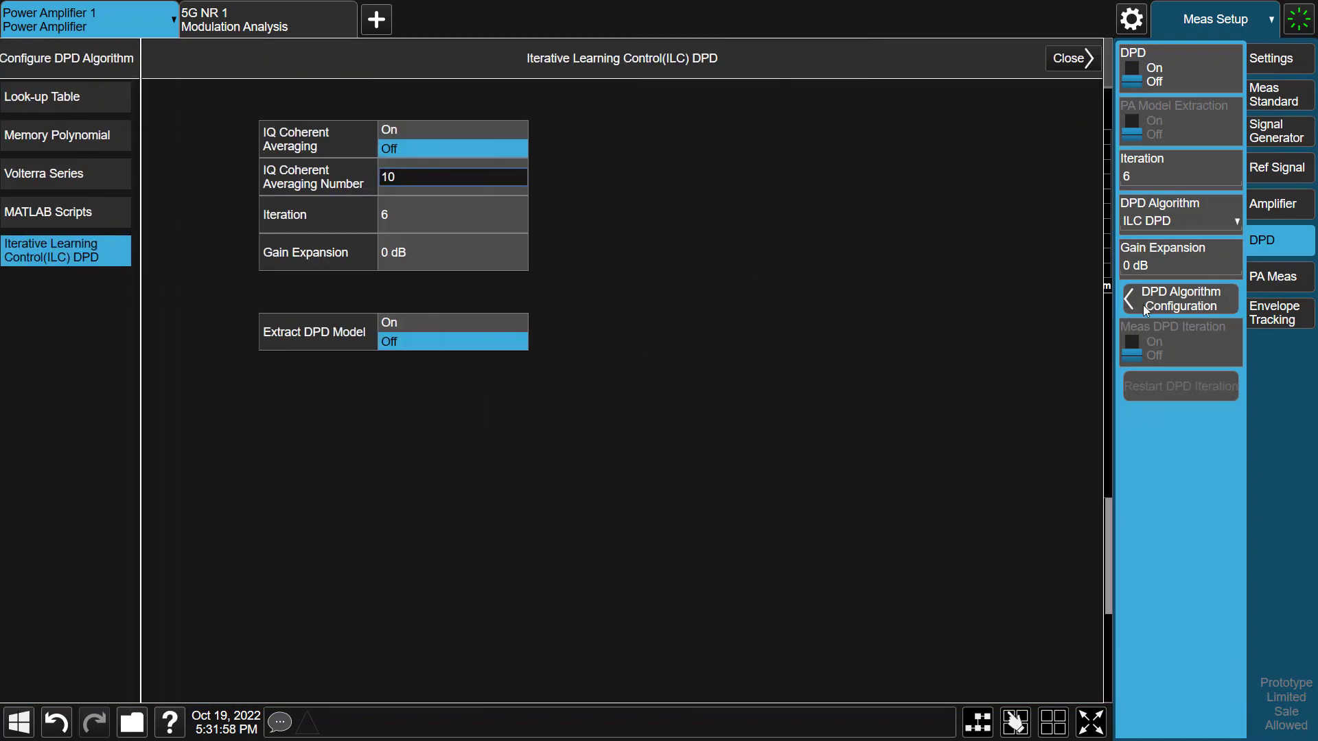
left_click(406, 129)
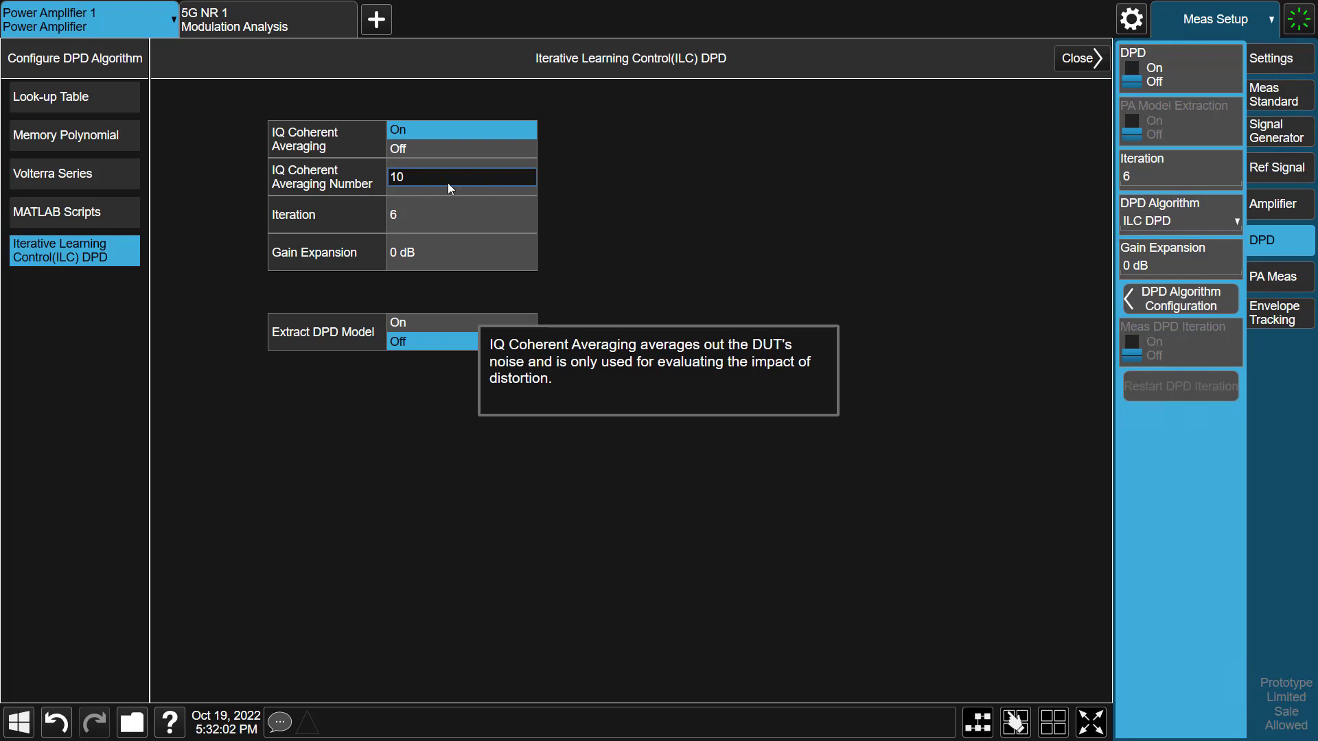
left_click(398, 254)
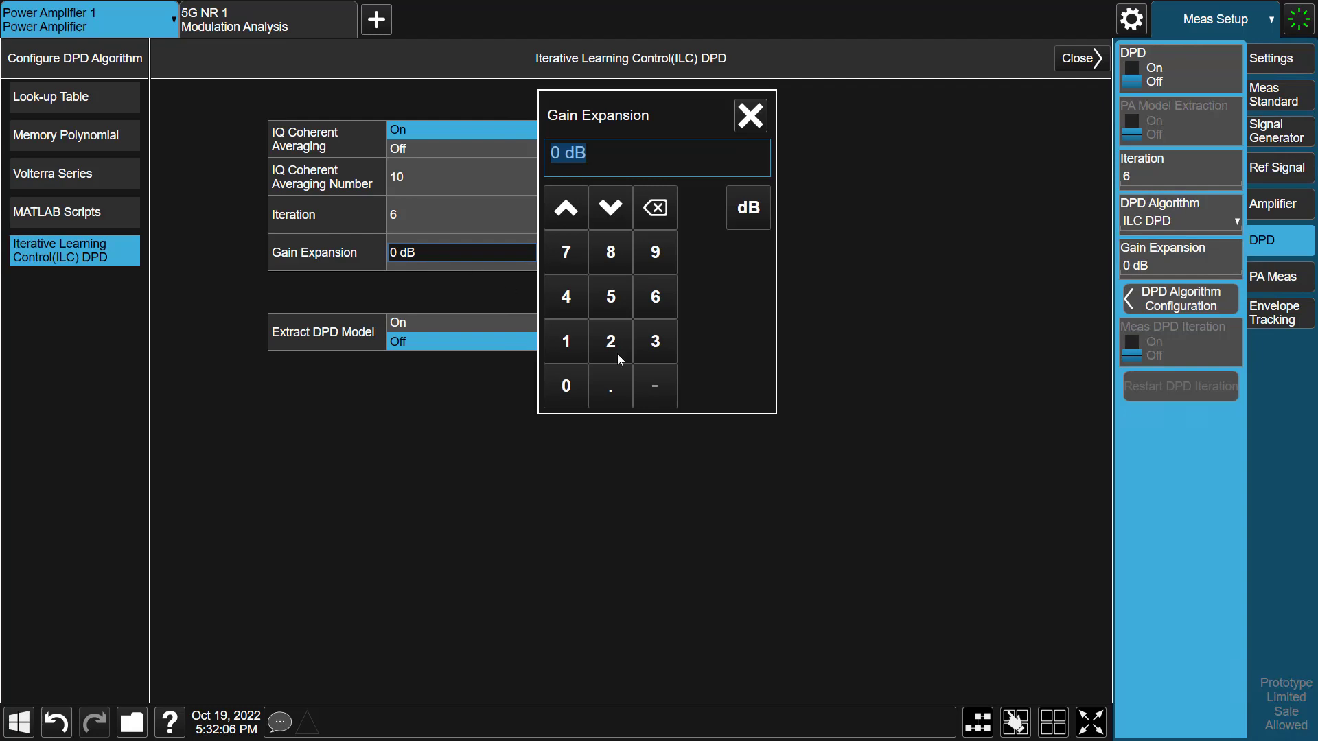
left_click(616, 353)
left_click(736, 221)
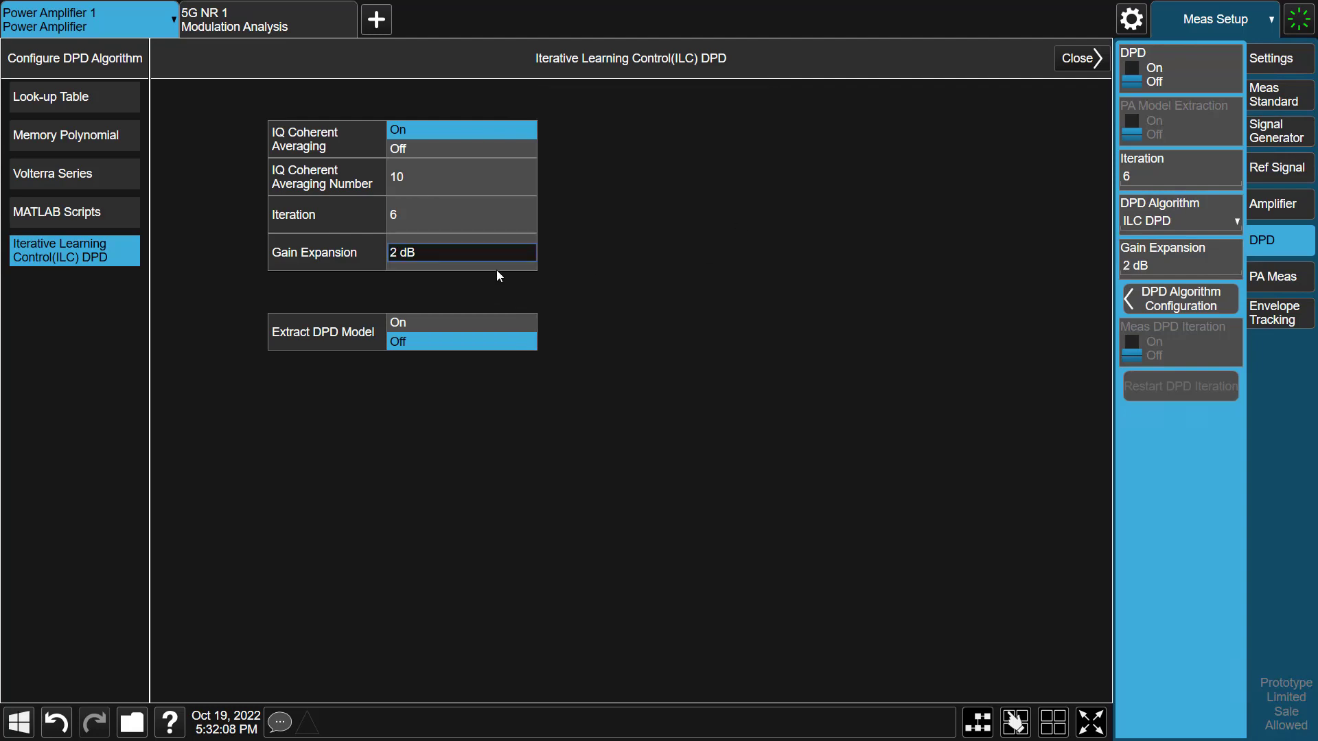
left_click(1071, 62)
Restart the measurement without DPD, and run the DPD iterations with Meas DPD Iteration on using the 2 dB gain expansion
left_click(67, 63)
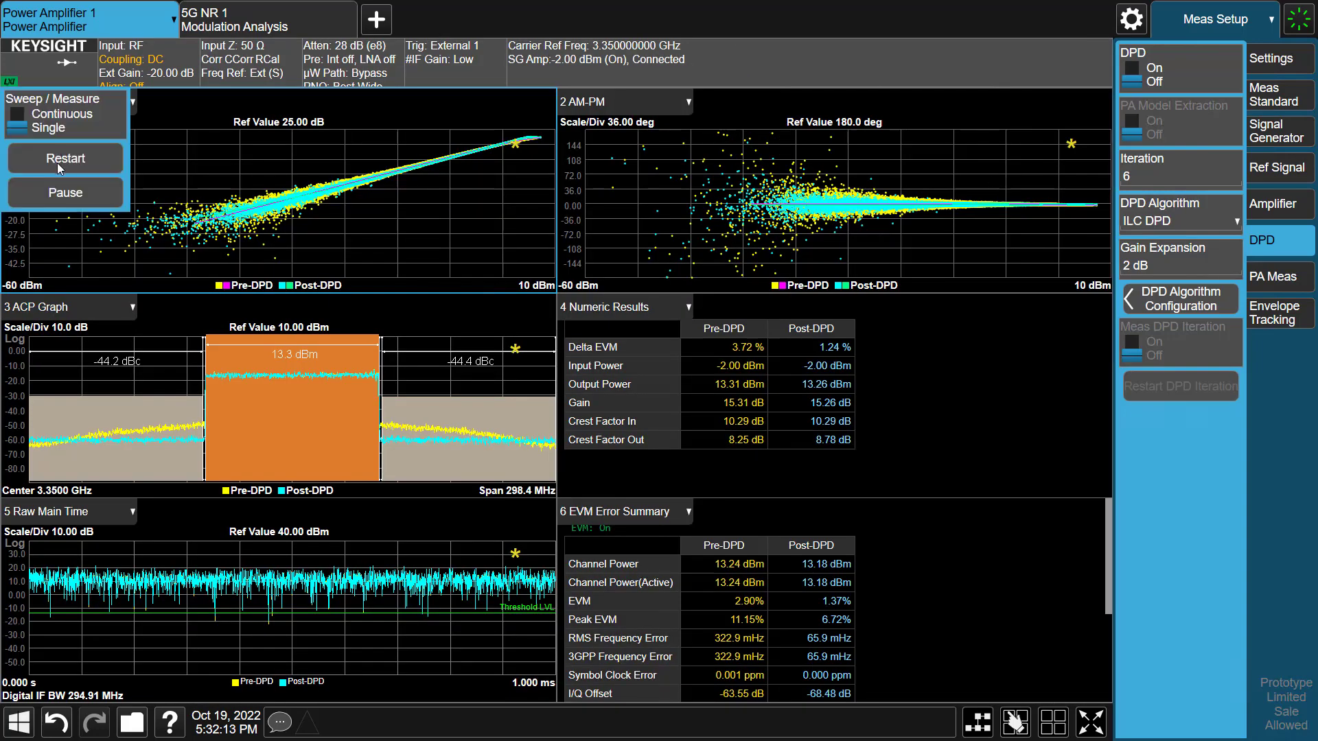
left_click(56, 162)
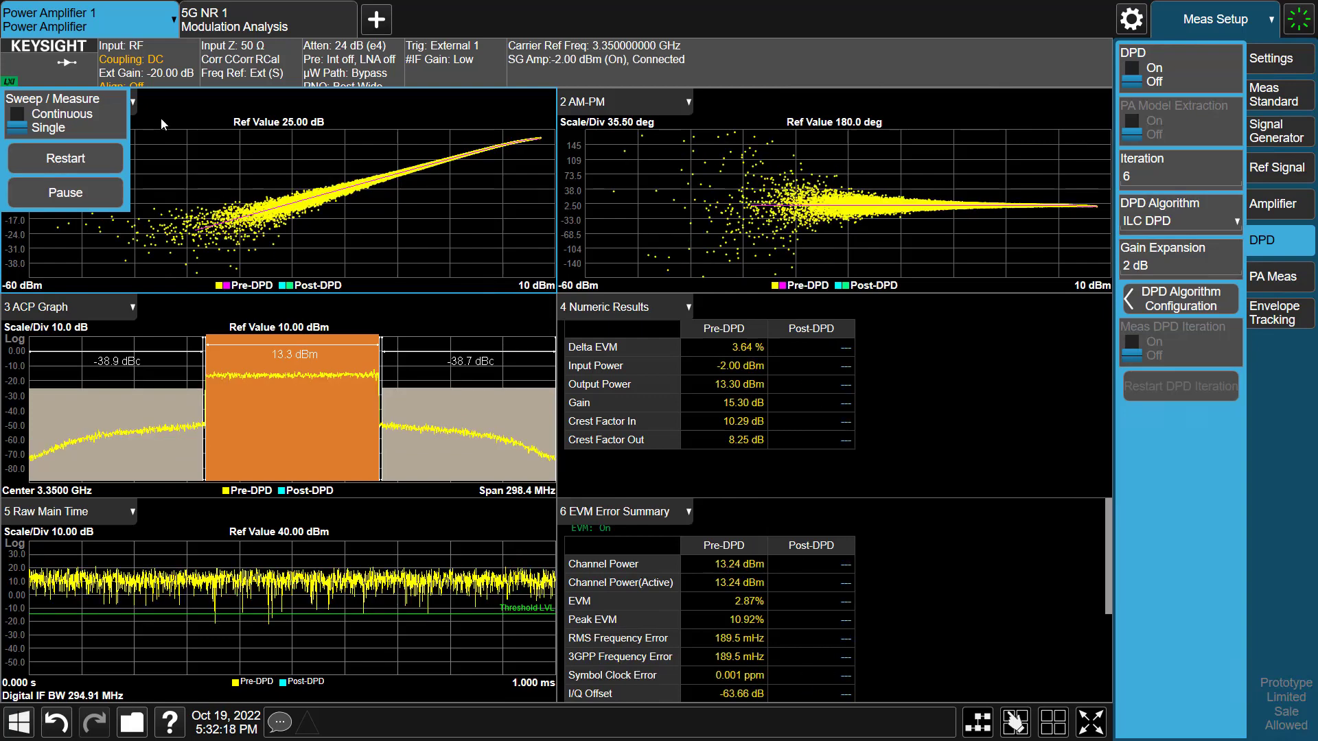
left_click(160, 117)
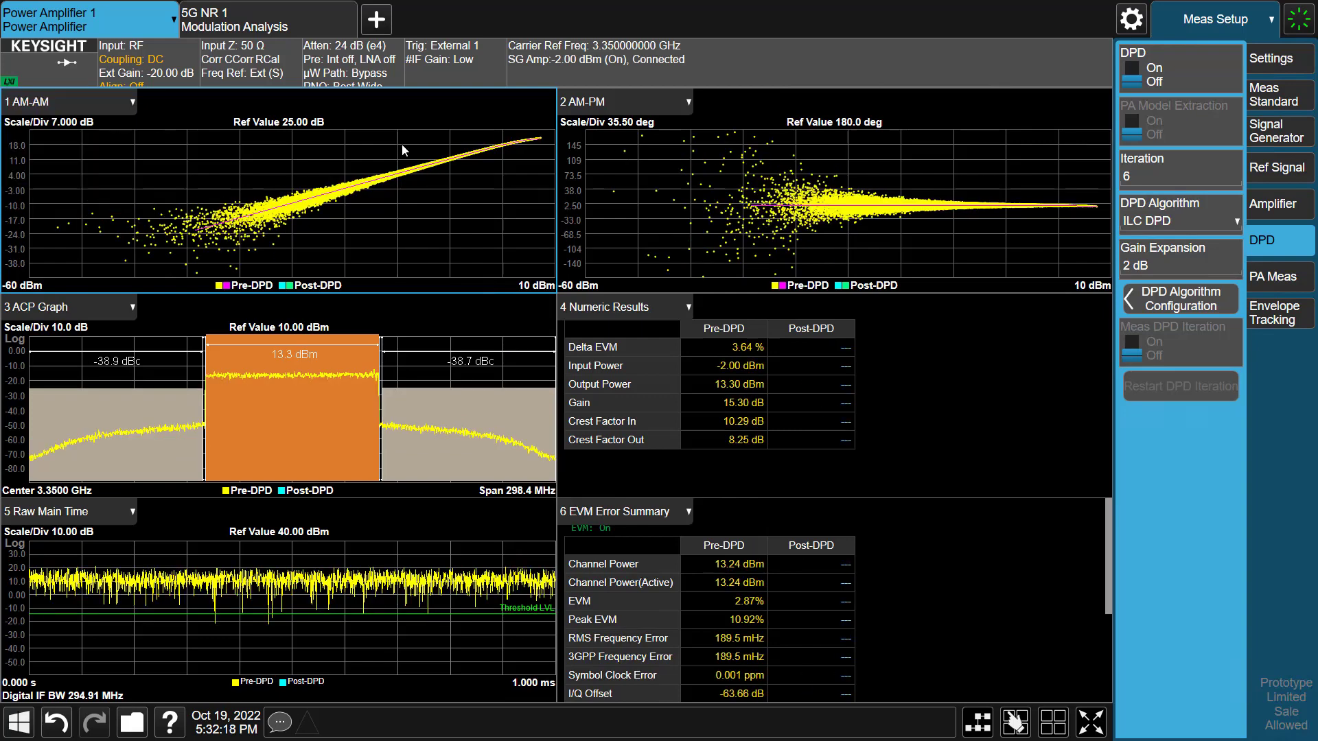
left_click(1137, 87)
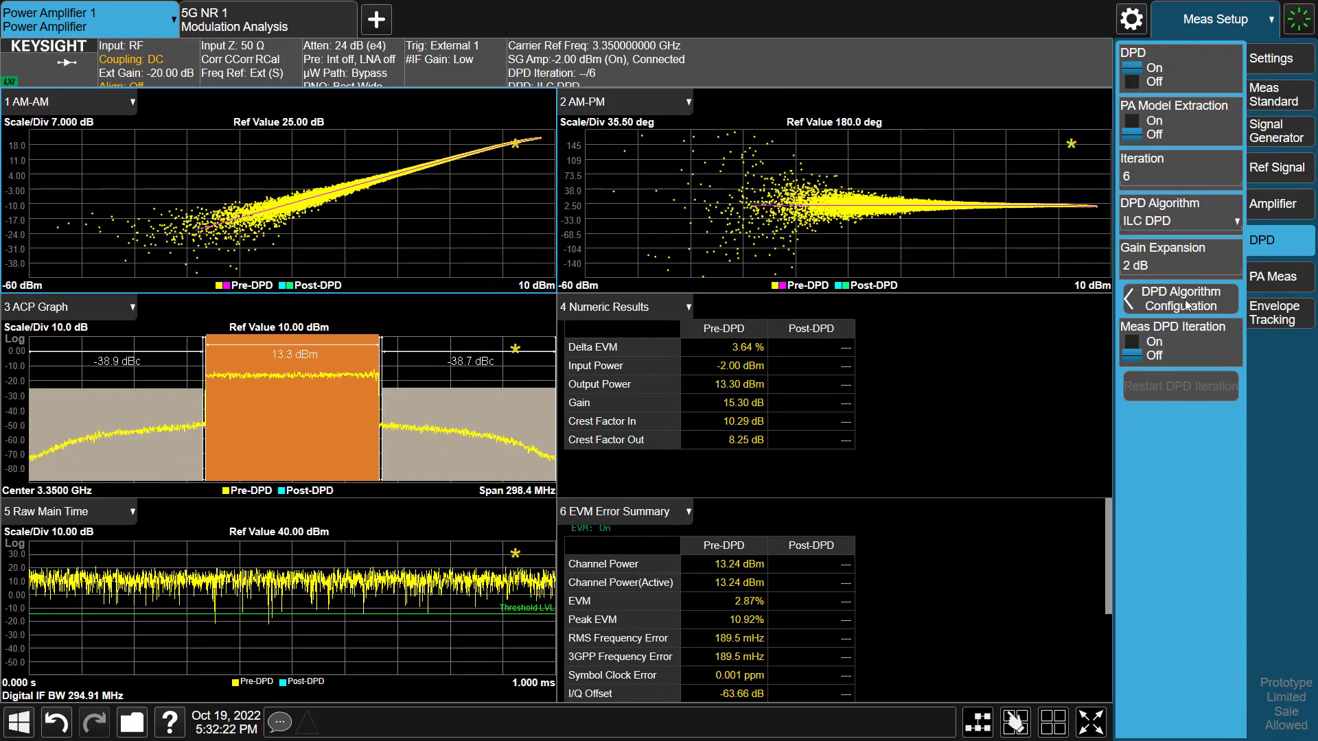
left_click(1131, 354)
left_click(1141, 389)
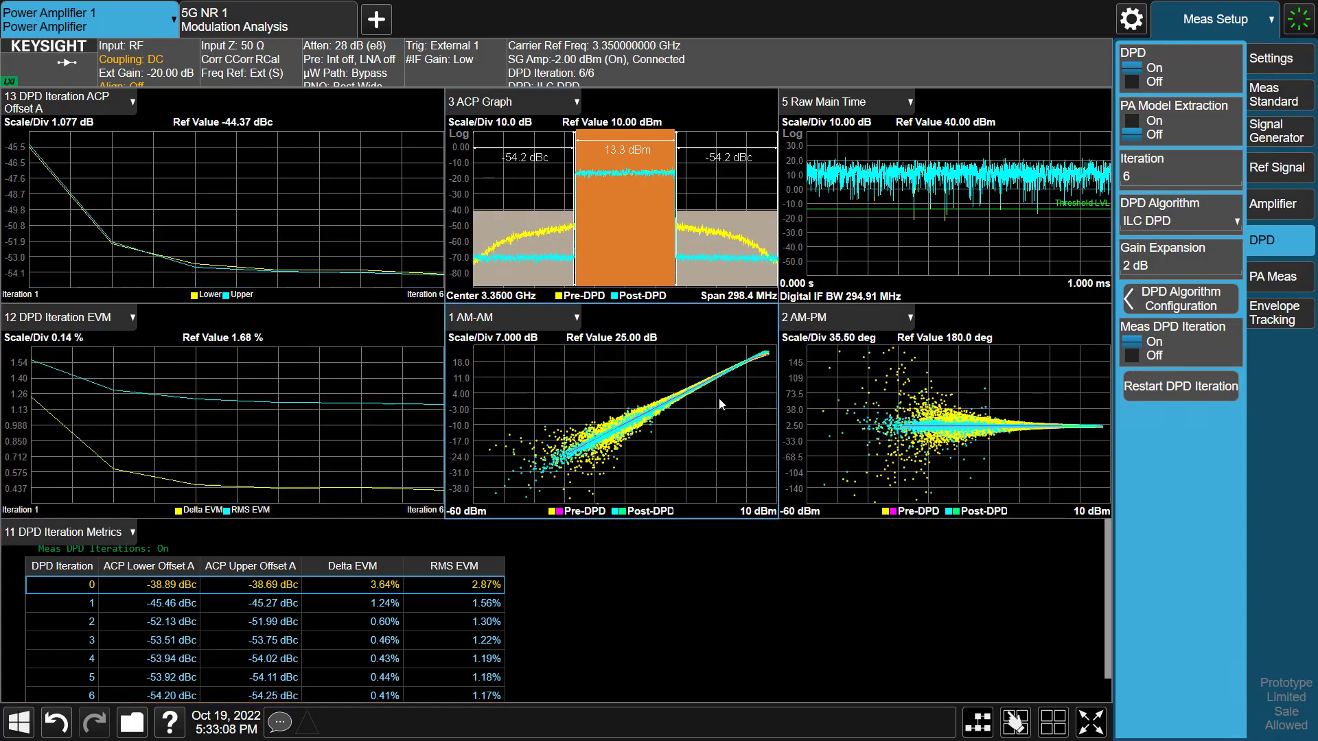
Enlarge the AM-AM and AM-PM graphs in turn to compare pre-DPD and post-DPD traces with gain expansion applied
double_click(718, 397)
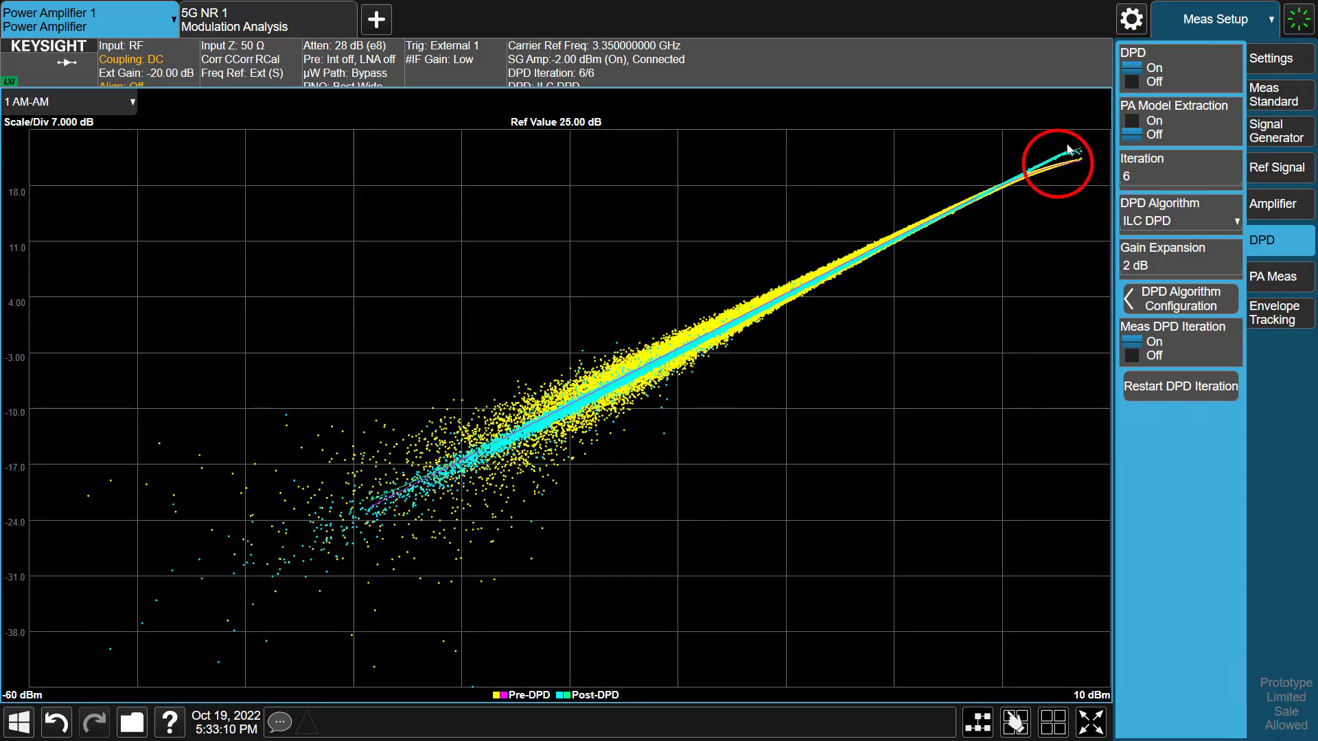
double_click(1043, 207)
double_click(1051, 439)
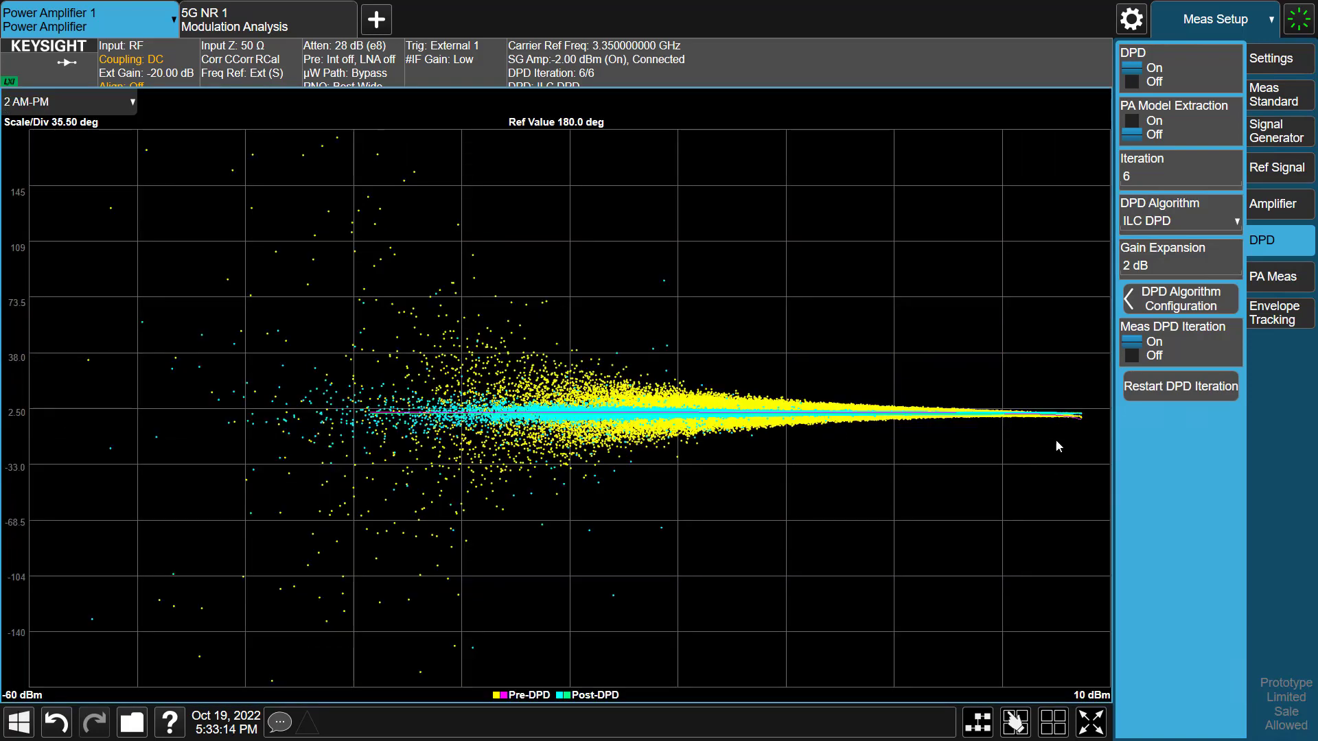
double_click(925, 496)
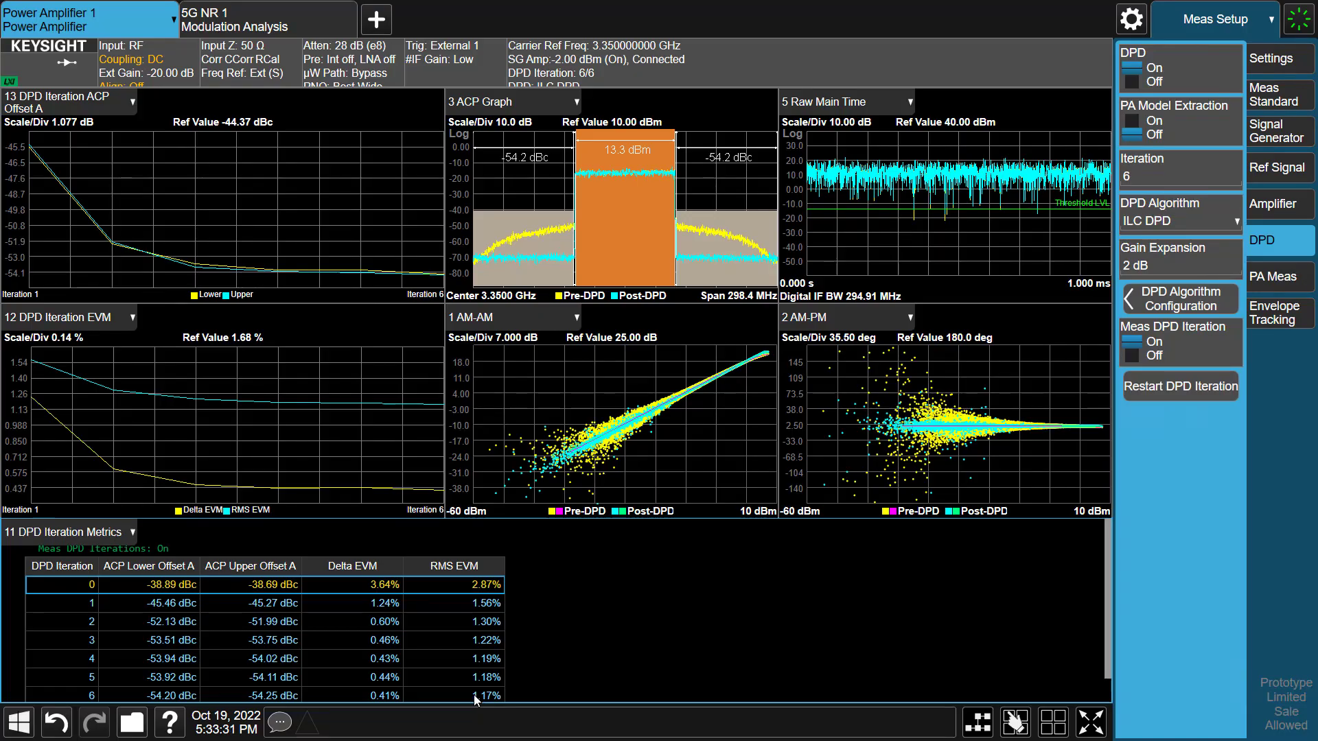
Turn on Extract DPD Model in the ILC DPD algorithm configuration
left_click(1147, 307)
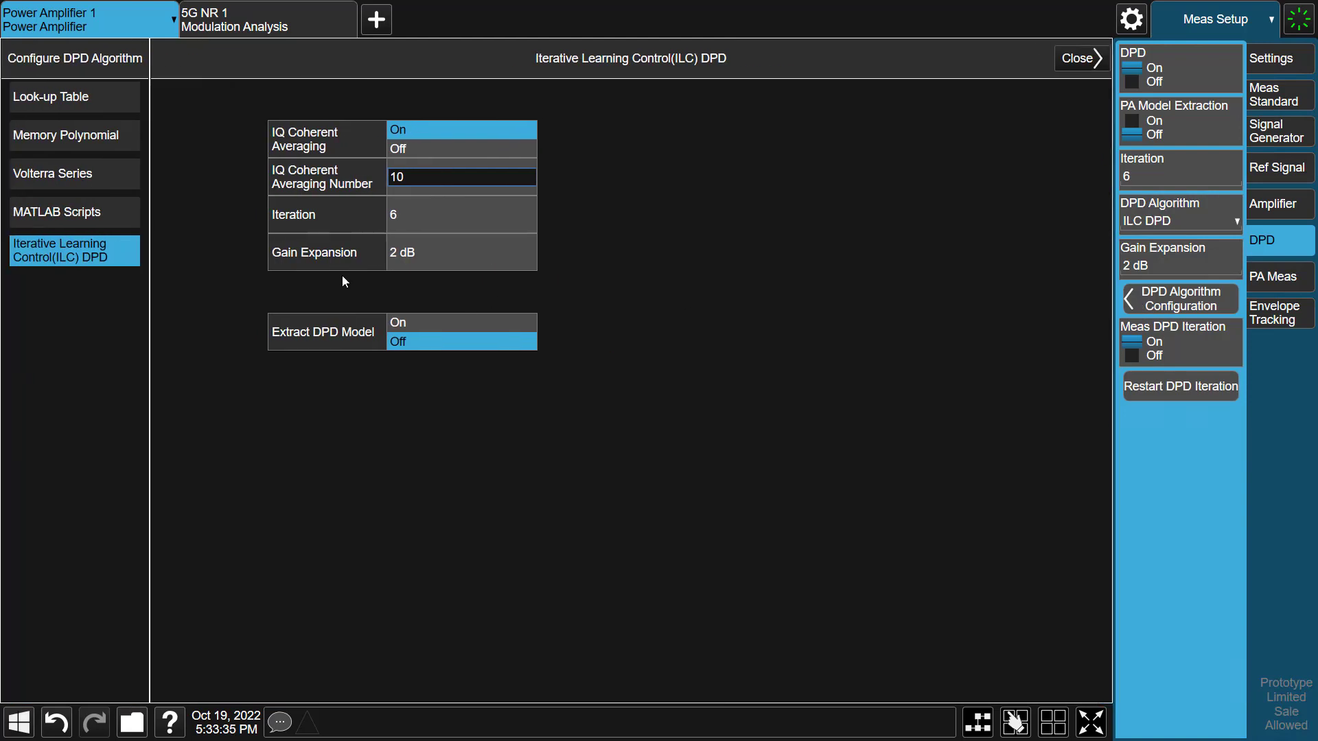
left_click(389, 326)
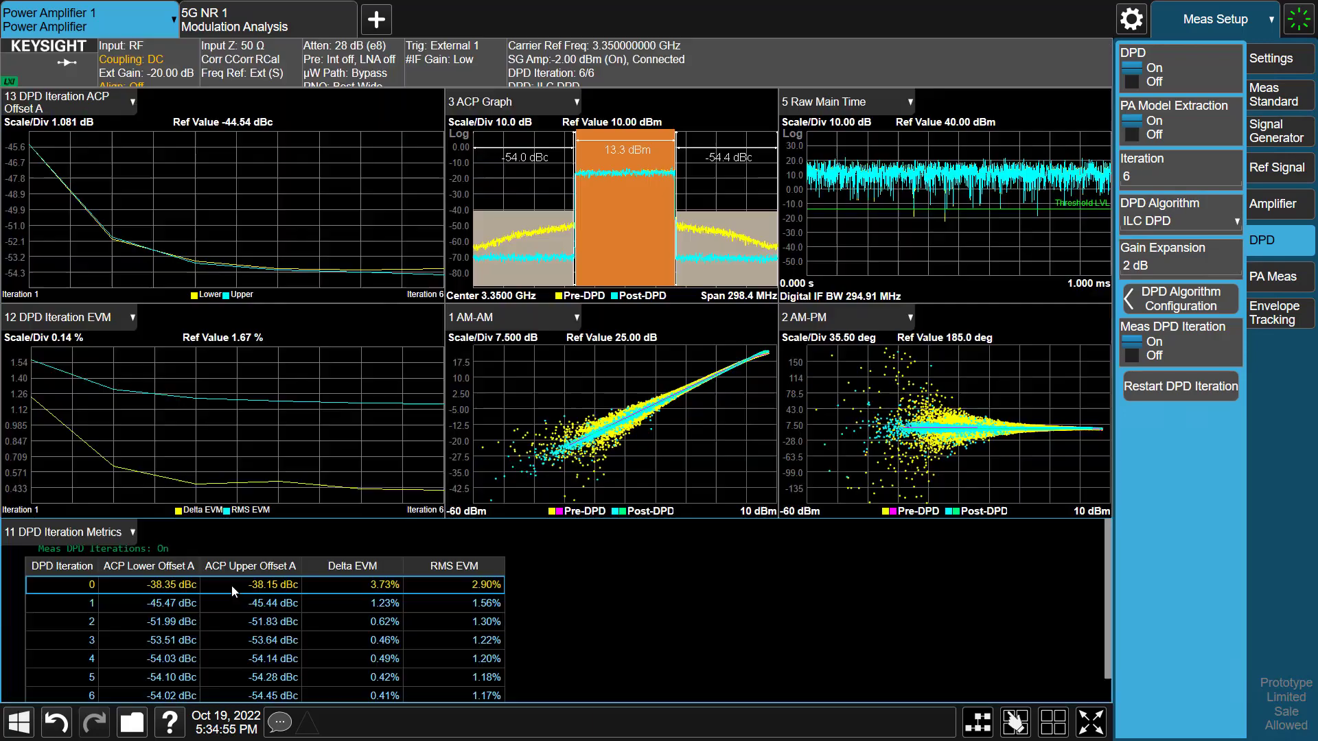
Open the save options for DPD results and choose the PA Model and DPD Model data types in turn
left_click(145, 719)
left_click(154, 606)
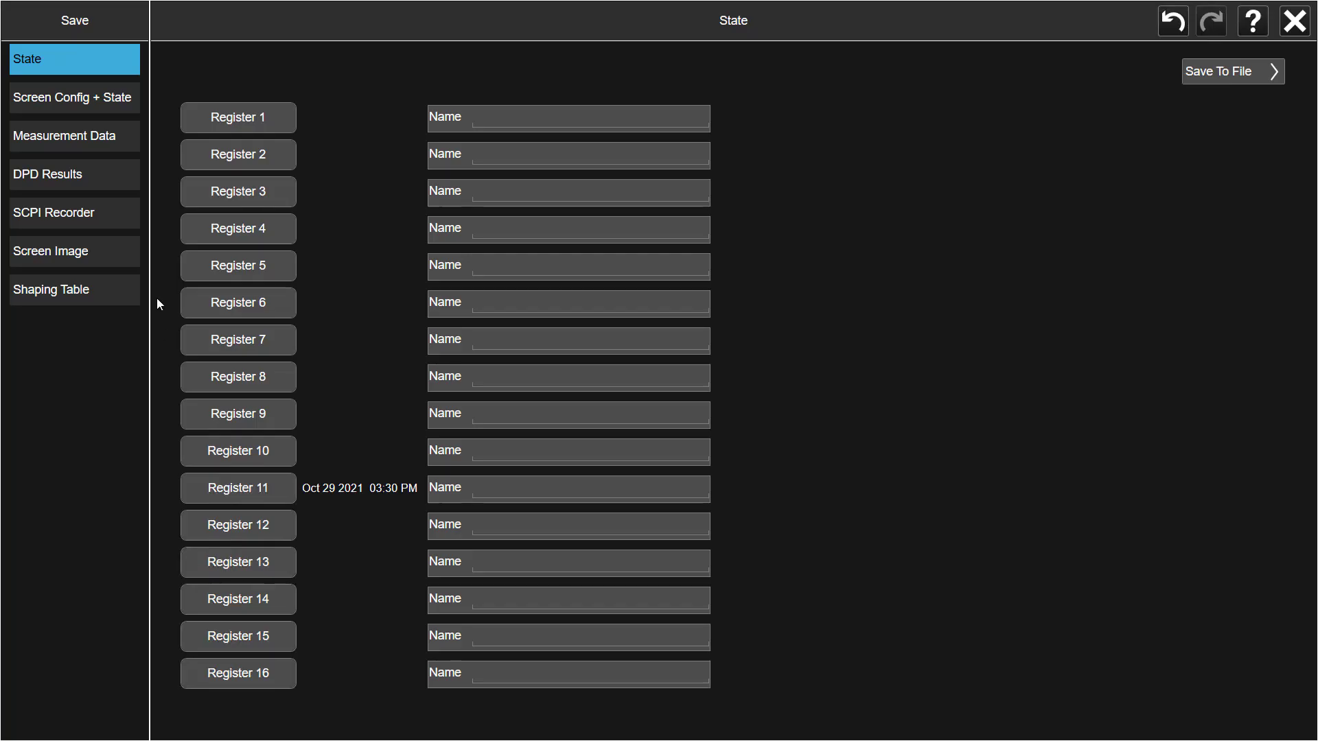
left_click(78, 176)
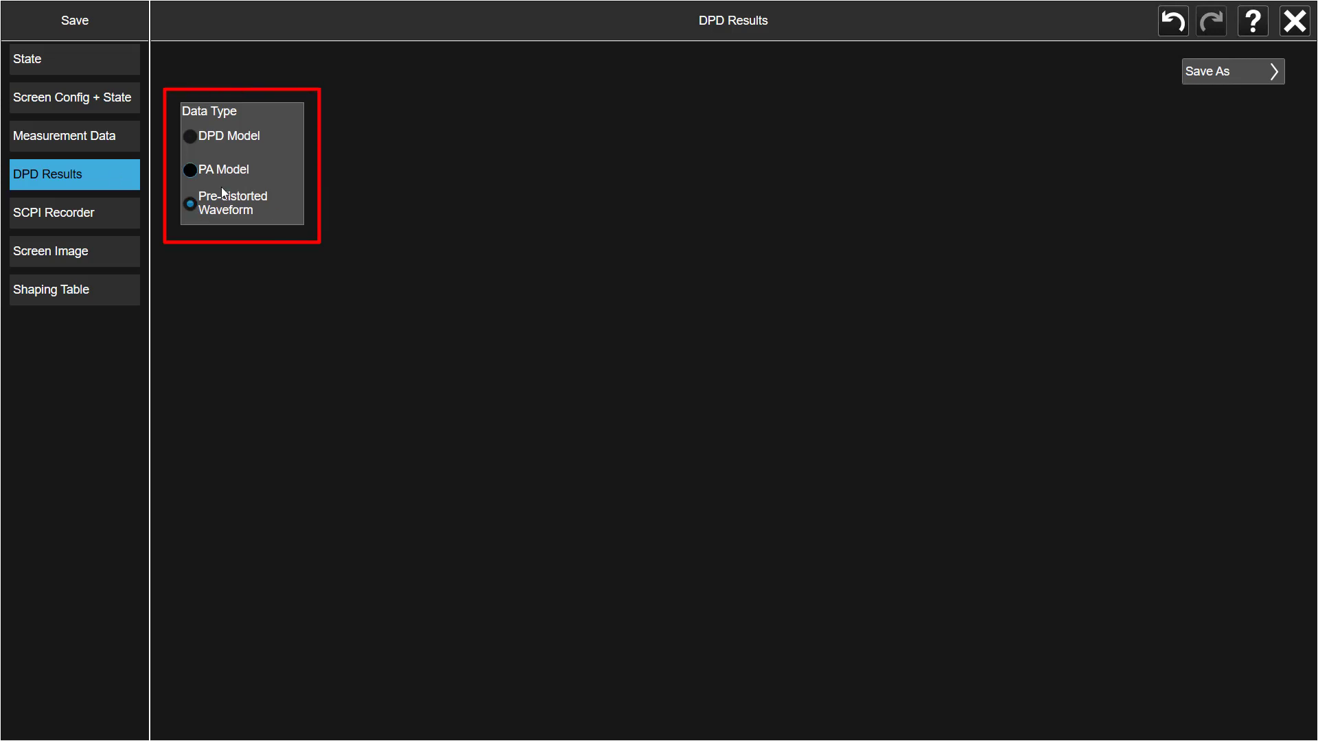
left_click(200, 170)
left_click(229, 138)
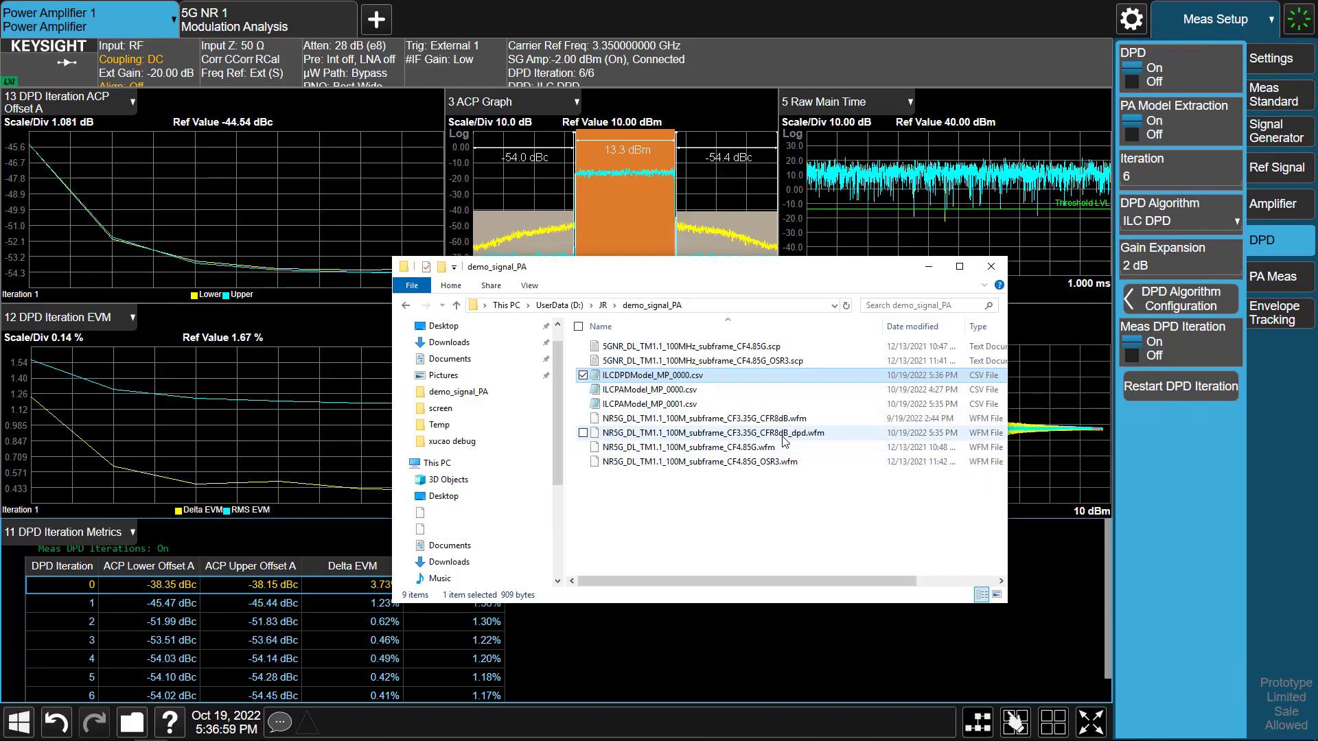
Check the saved pre-distorted waveform NR5G_DL_TM1.1_100M_subframe_CF3.35G_CFR8dB_dpd.wfm in the demo_signal_PA folder, and minimise the folder window
left_click(782, 437)
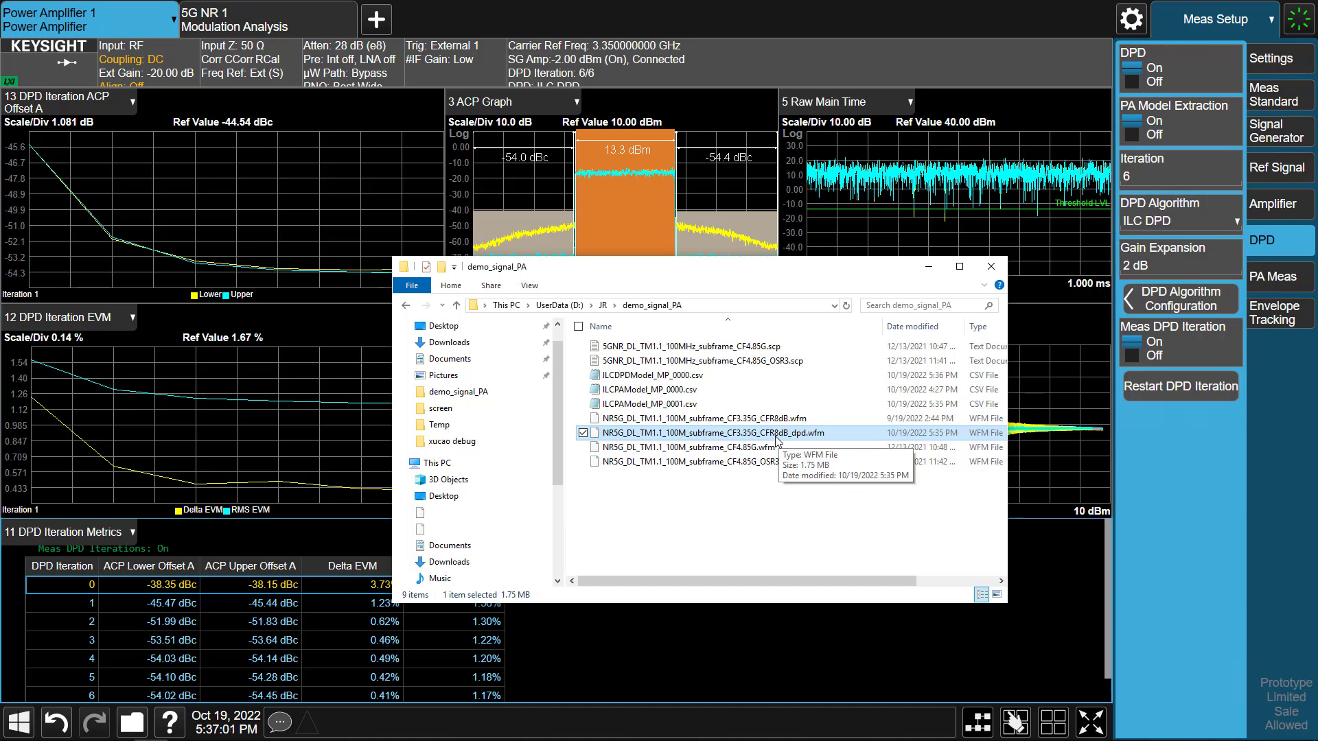
left_click(938, 274)
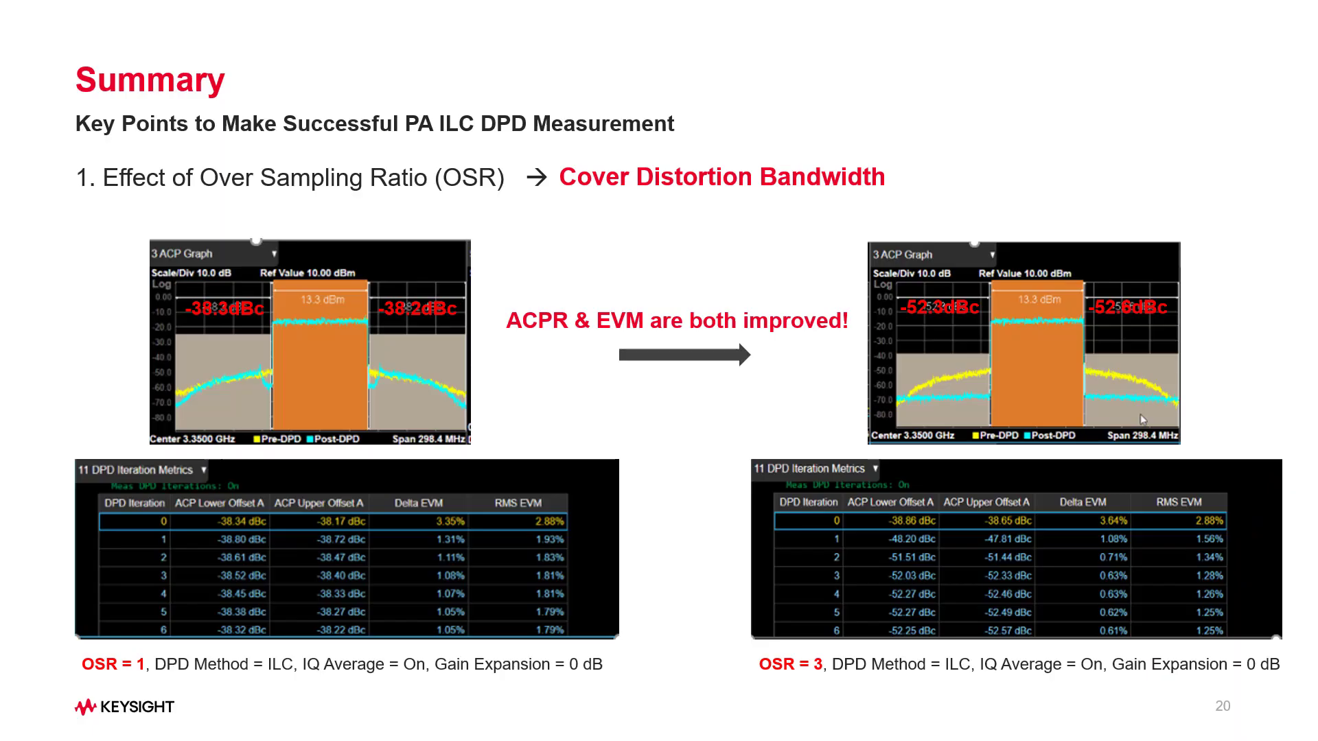